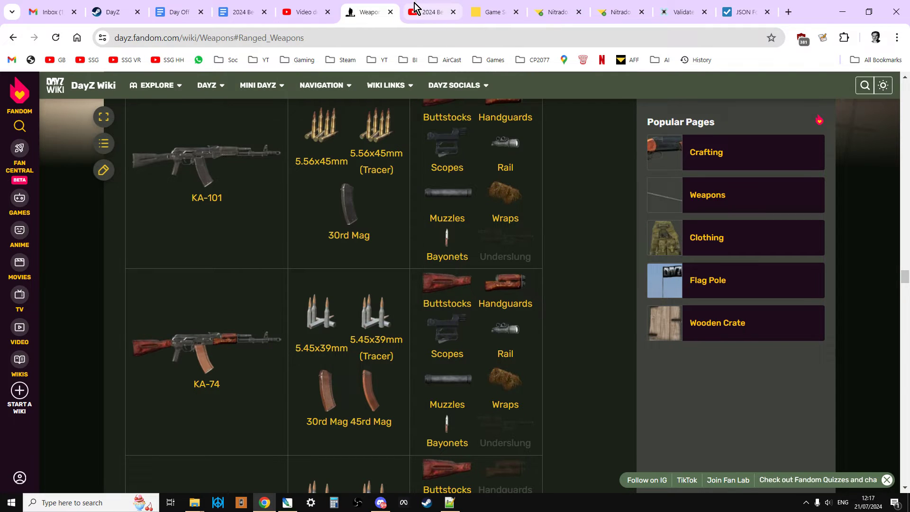
Move from the beginners' DayZ server playlist to the Nitrado services page with the chernarusplus server
click(429, 12)
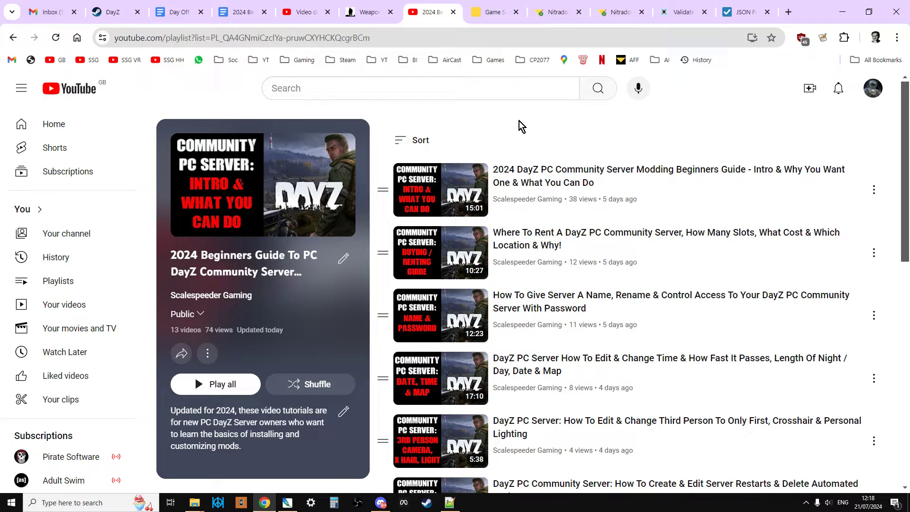
click(494, 14)
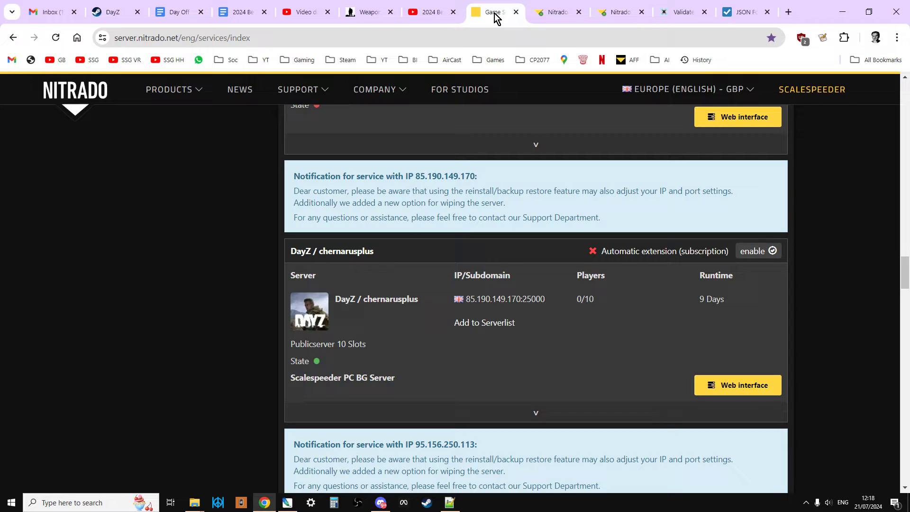
In the server's file browser, navigate to dayzstandalone > mpmissions > dayzOffline.chernarusplus
click(550, 13)
scroll(522, 189, up, 5)
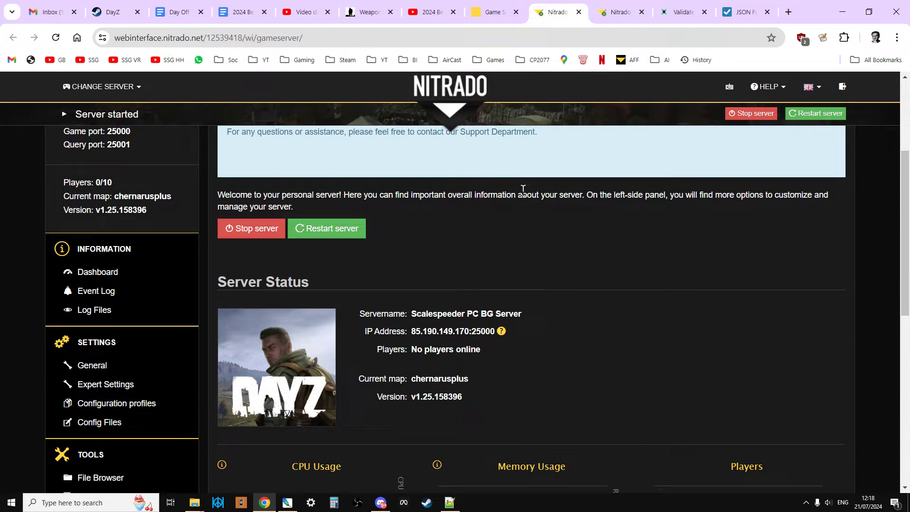
scroll(498, 200, down, 4)
scroll(497, 201, down, 2)
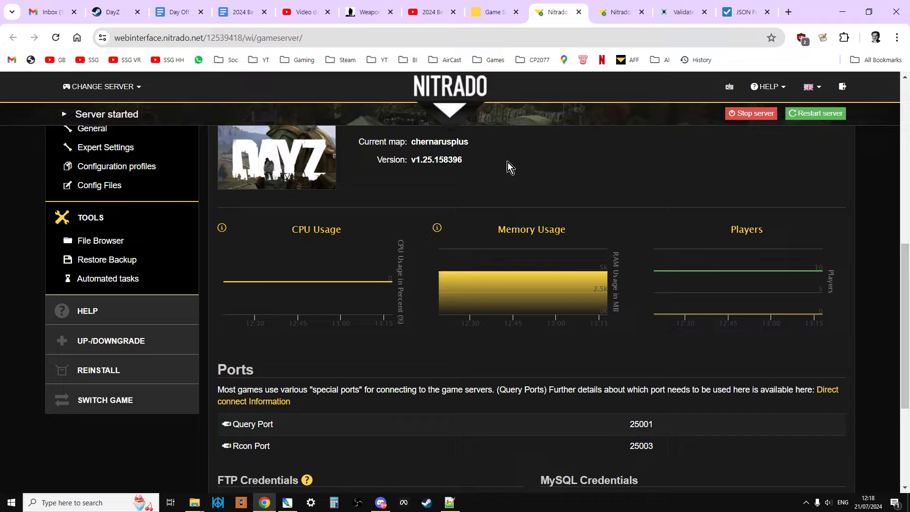
click(103, 242)
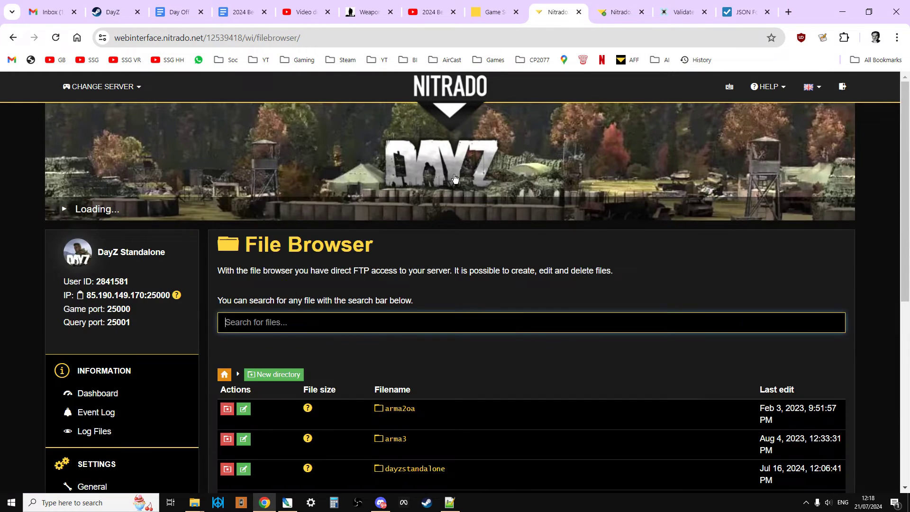
scroll(443, 218, down, 6)
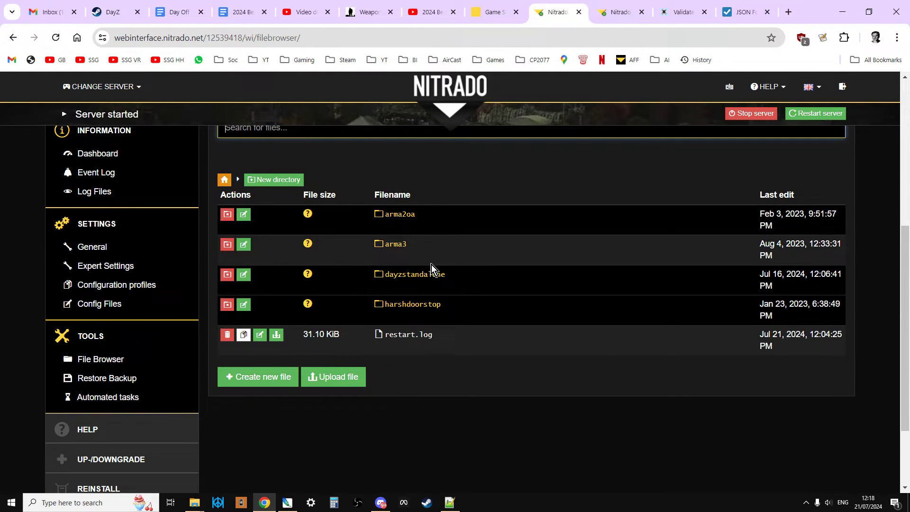
click(529, 277)
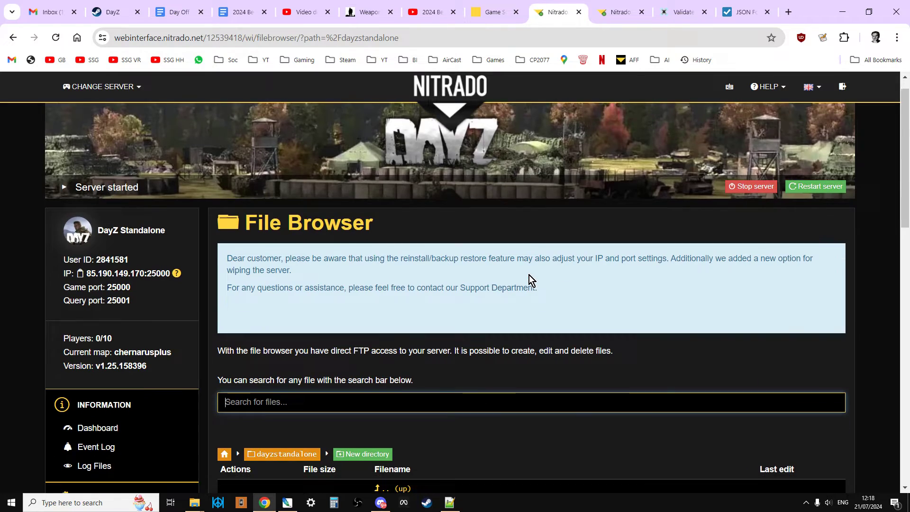
scroll(529, 275, down, 12)
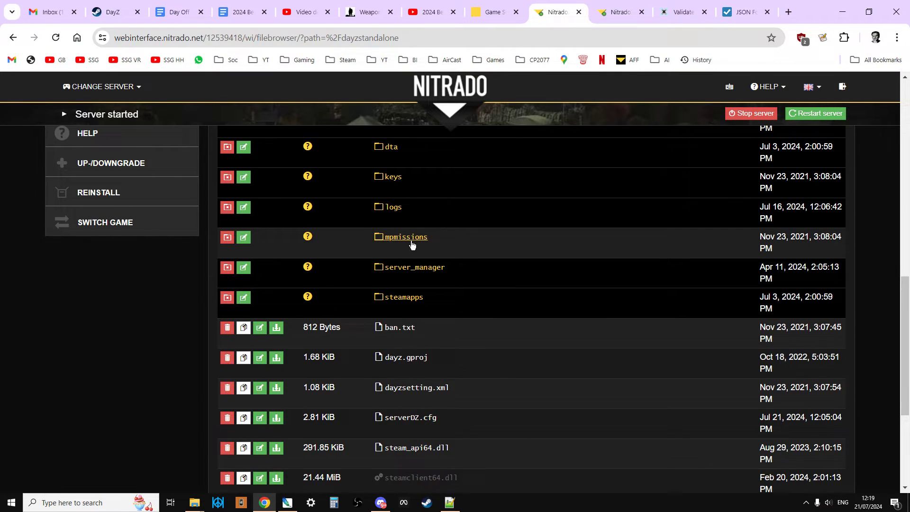
click(455, 239)
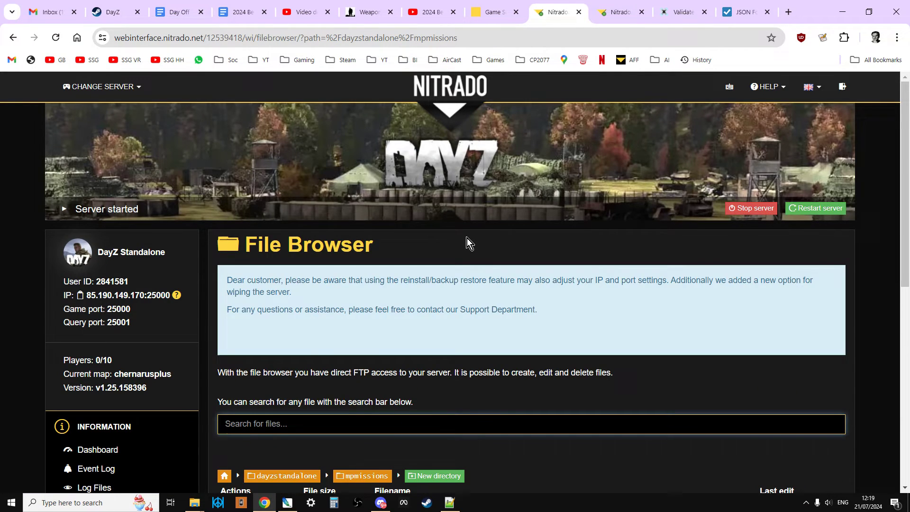
scroll(467, 238, down, 5)
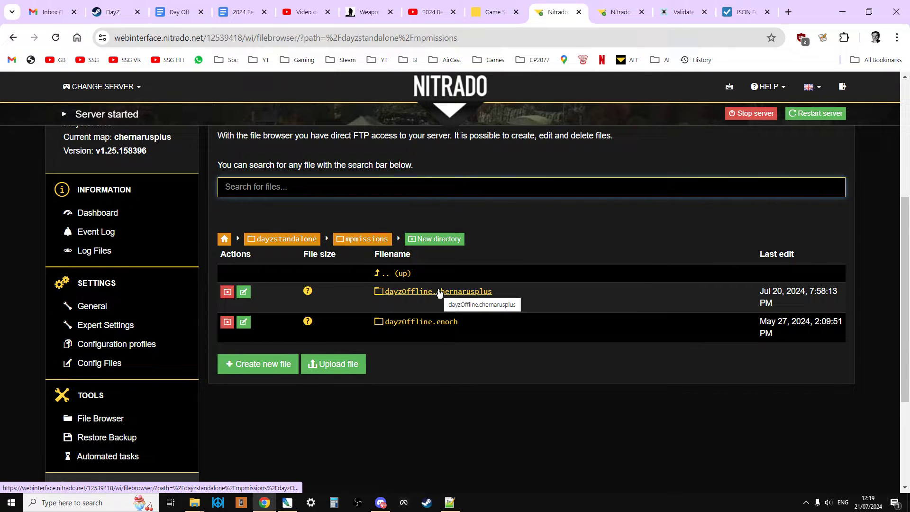
click(458, 295)
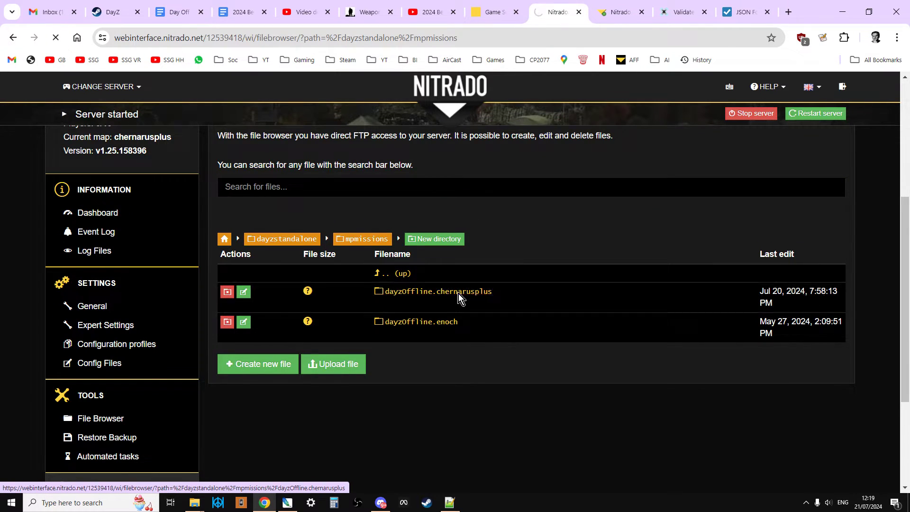
Download cfgspawnabletypes.xml from the chernarusplus mission folder
scroll(459, 294, down, 6)
scroll(461, 292, down, 6)
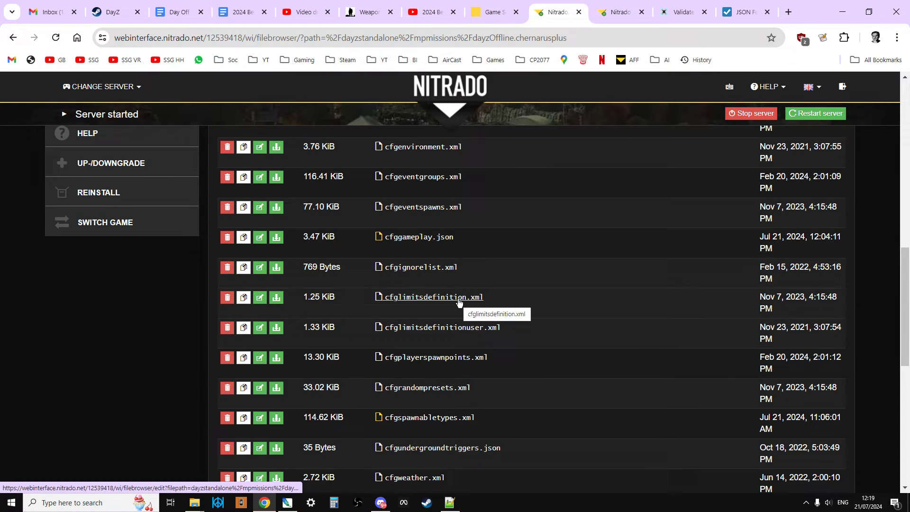
scroll(458, 302, down, 3)
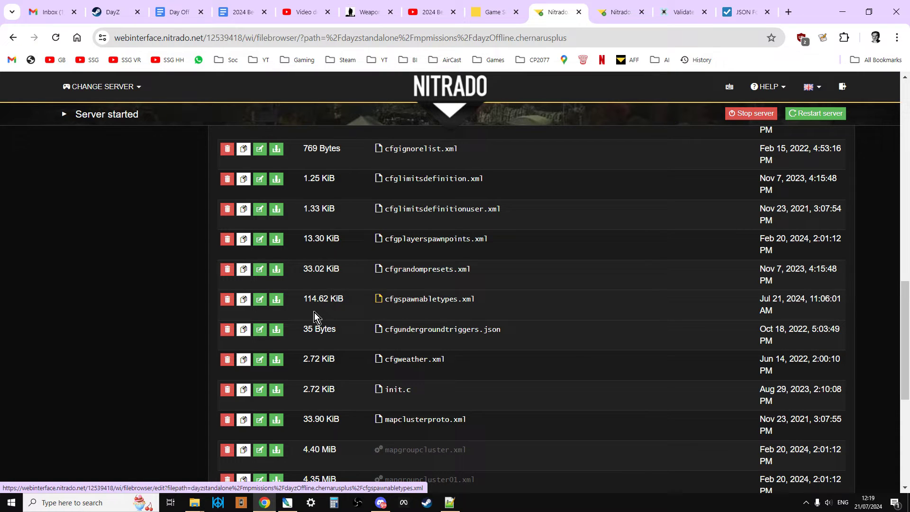
click(275, 305)
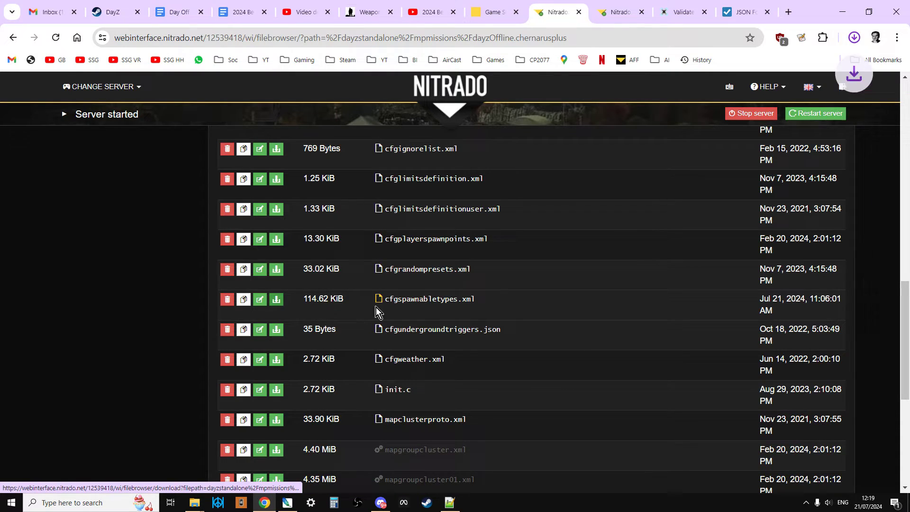
Go into the db folder and download types.xml
scroll(490, 281, up, 8)
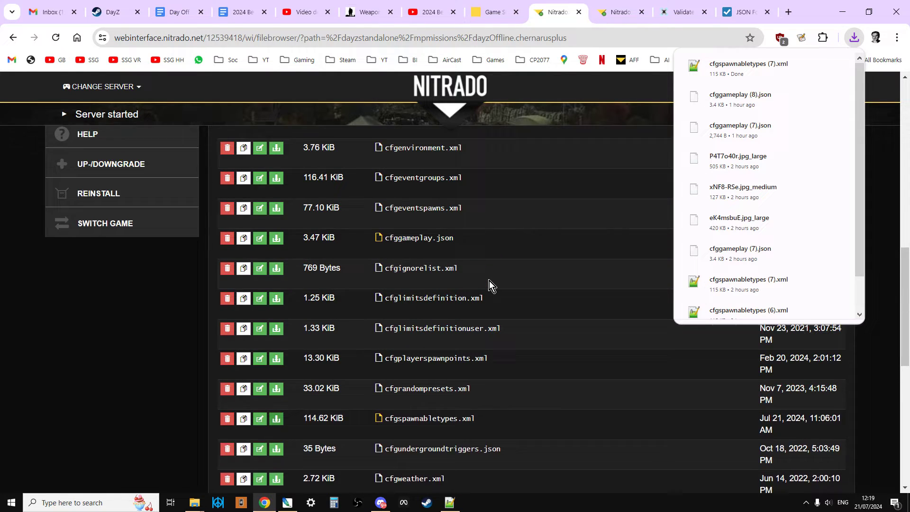
scroll(488, 280, up, 1)
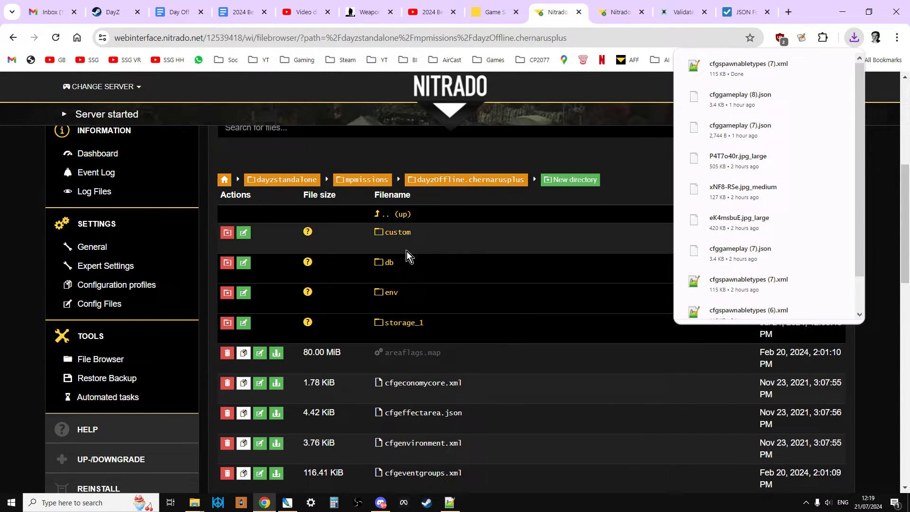
click(390, 268)
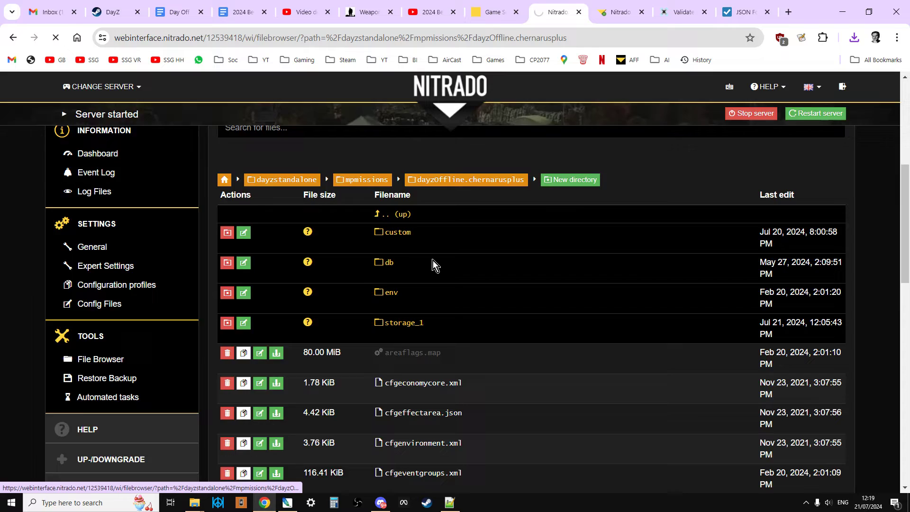
scroll(435, 260, down, 5)
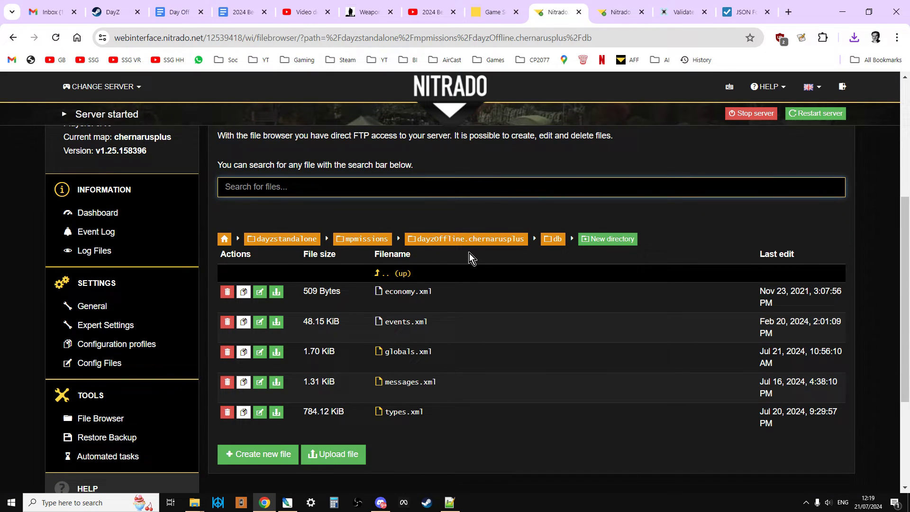
scroll(469, 253, down, 1)
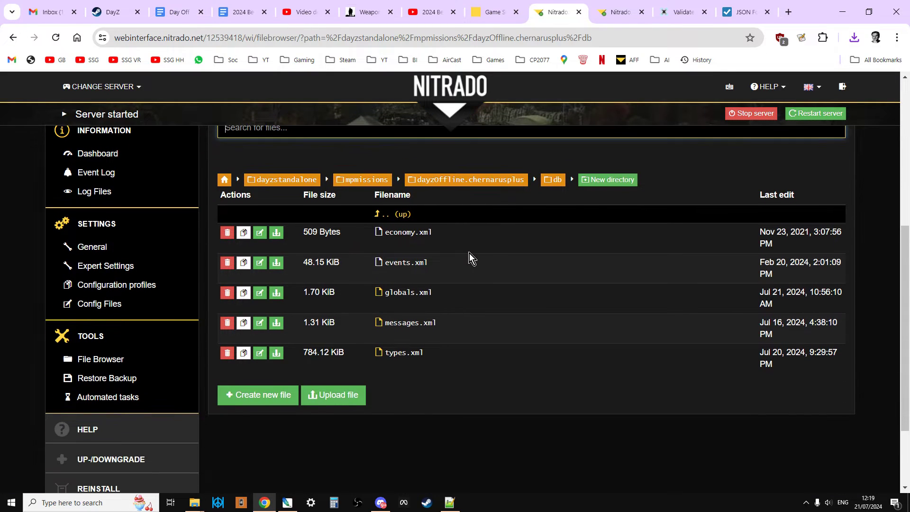
click(276, 353)
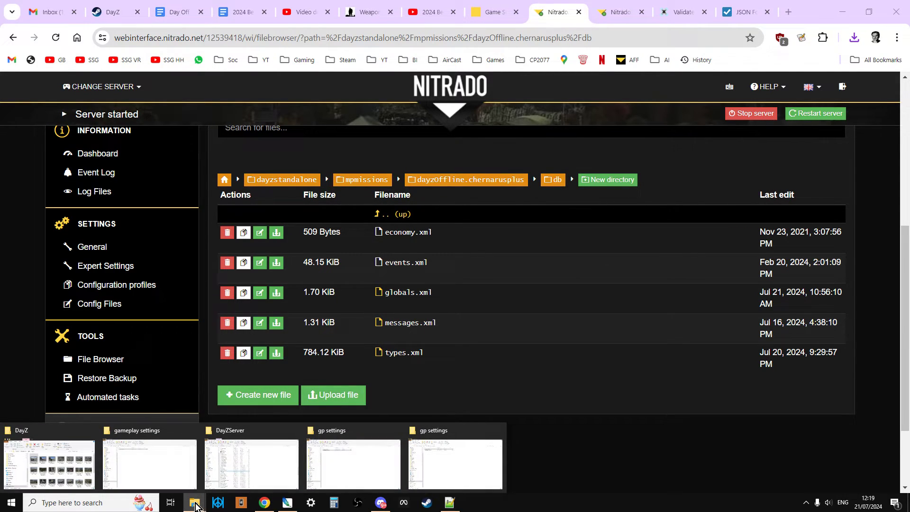
Create a new folder named 'guns with stuff' in Downloads
mouse_move(194, 505)
click(142, 481)
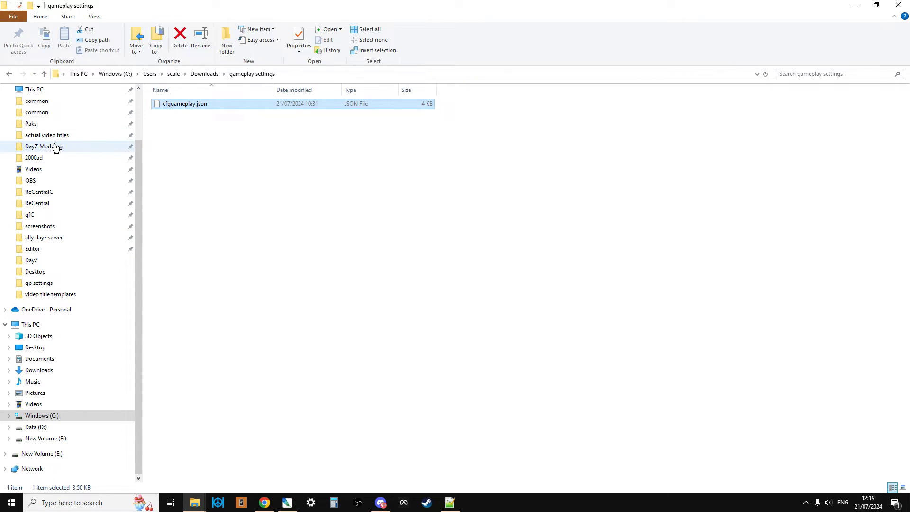
click(45, 370)
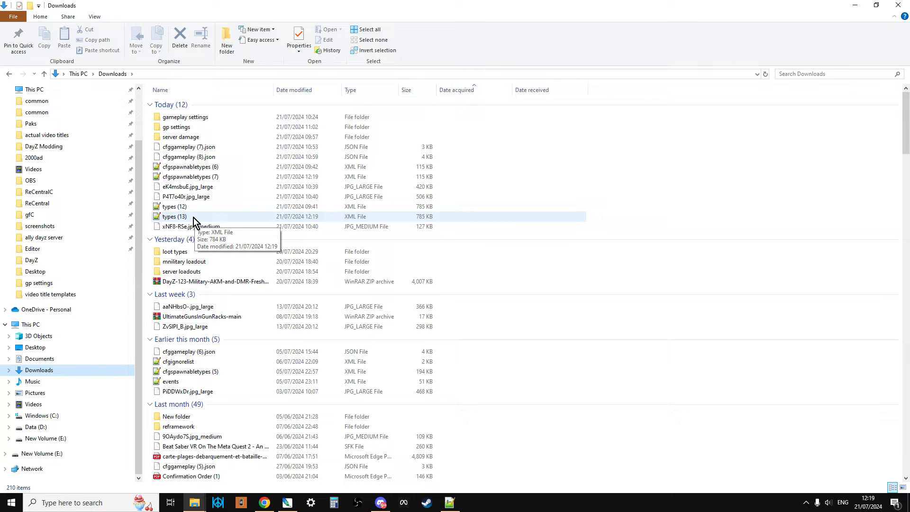
right_click(570, 159)
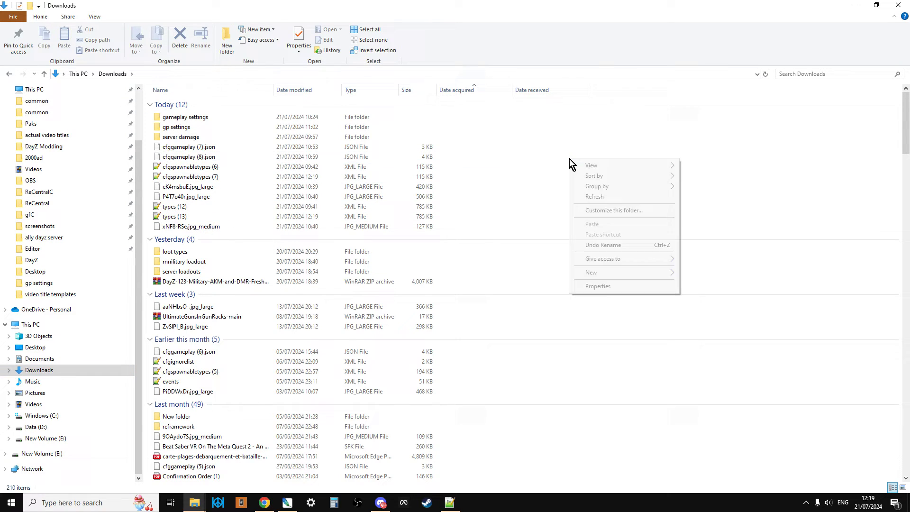
mouse_move(636, 273)
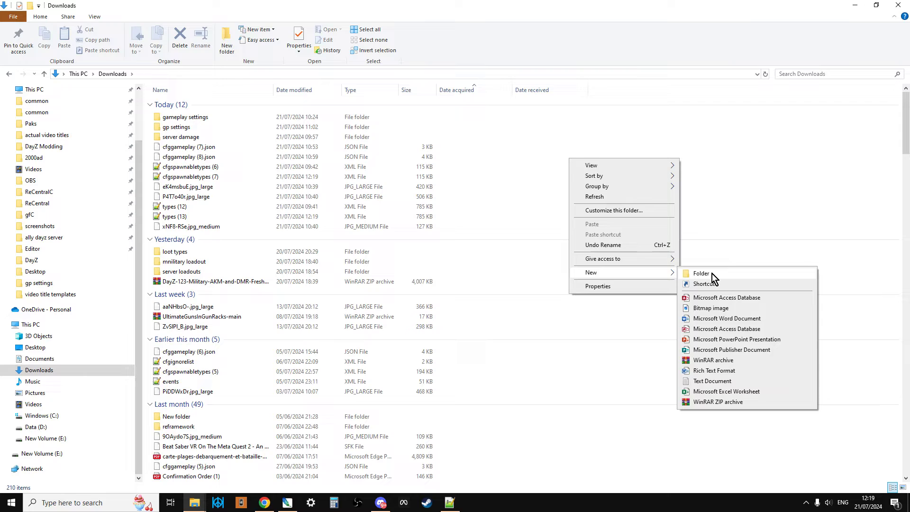
click(706, 274)
text(gu)
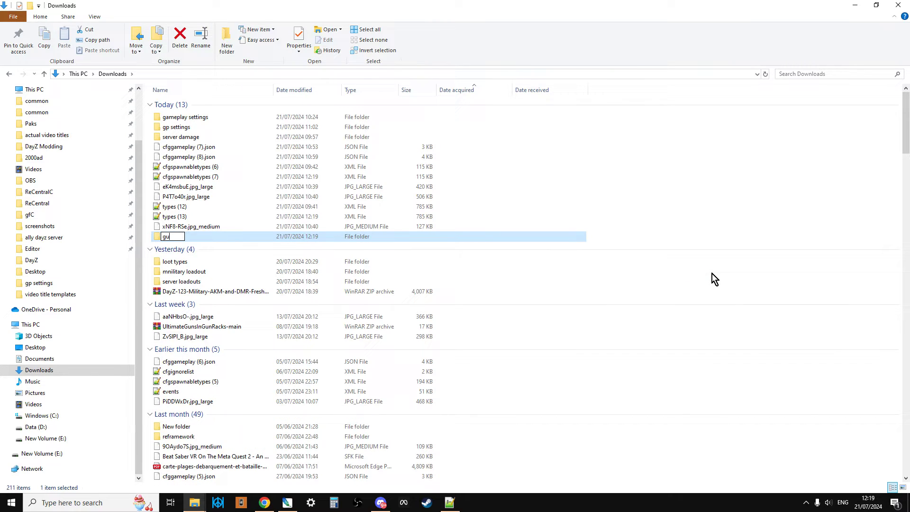
text(ns with stuff)
key(Return)
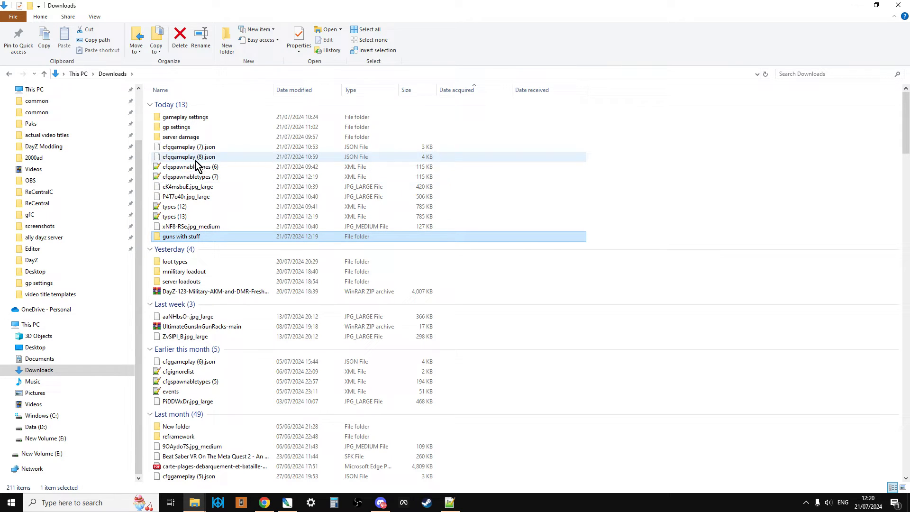
Move cfgspawnabletypes (7) and types (13) into 'guns with stuff', then edit types (13) in Notepad++
click(195, 159)
drag(228, 176, 247, 236)
drag(176, 206, 195, 237)
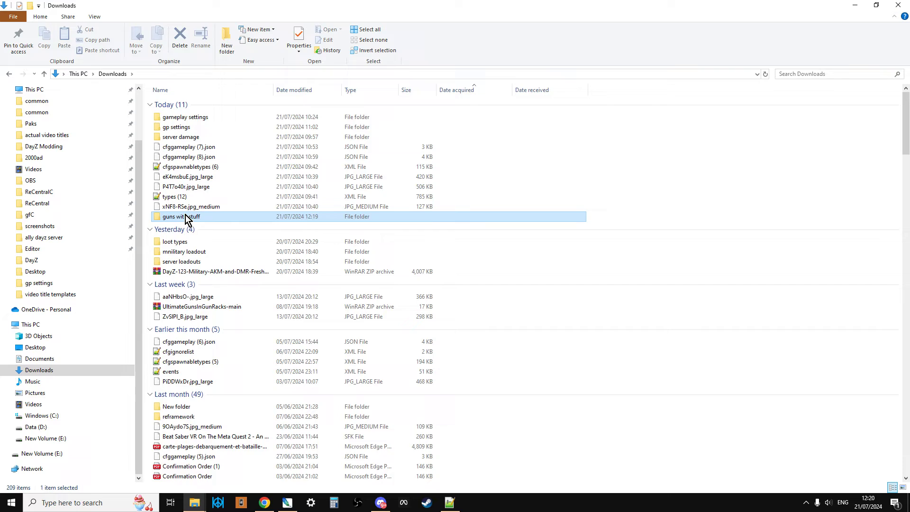
double_click(223, 217)
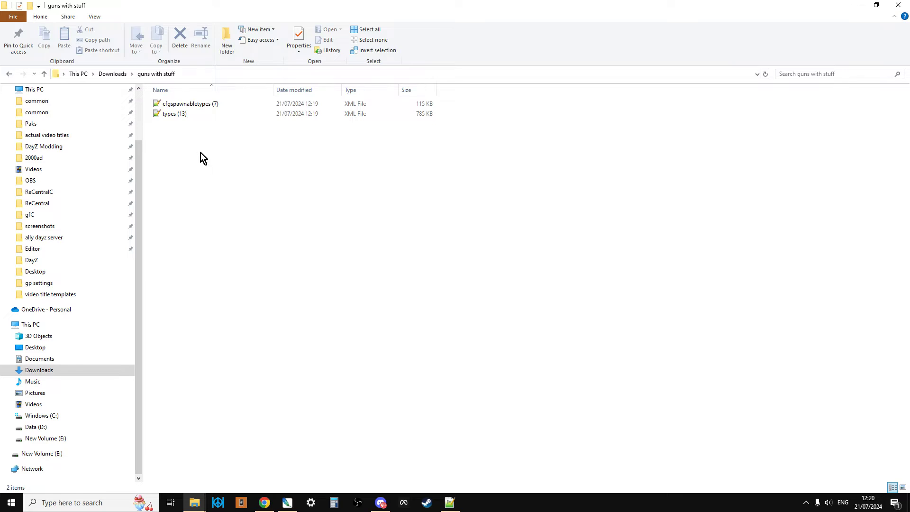
right_click(174, 117)
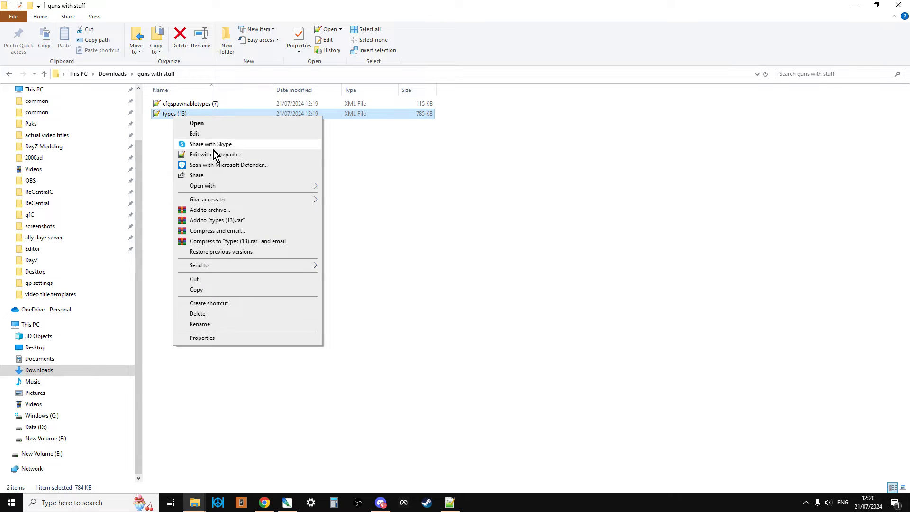
click(216, 156)
Close the cfggameplay.json, cfggameplay (8).json and cfggameplay_orig.json tabs
click(163, 38)
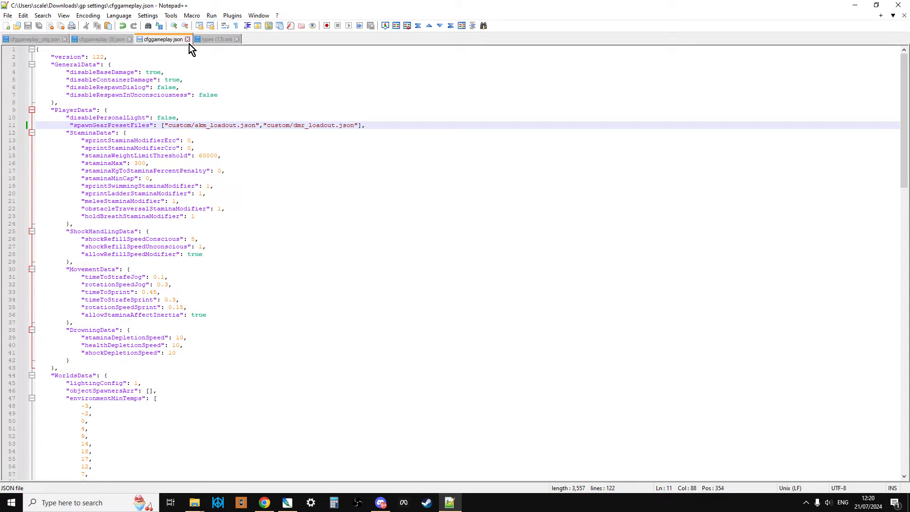
click(187, 40)
click(103, 39)
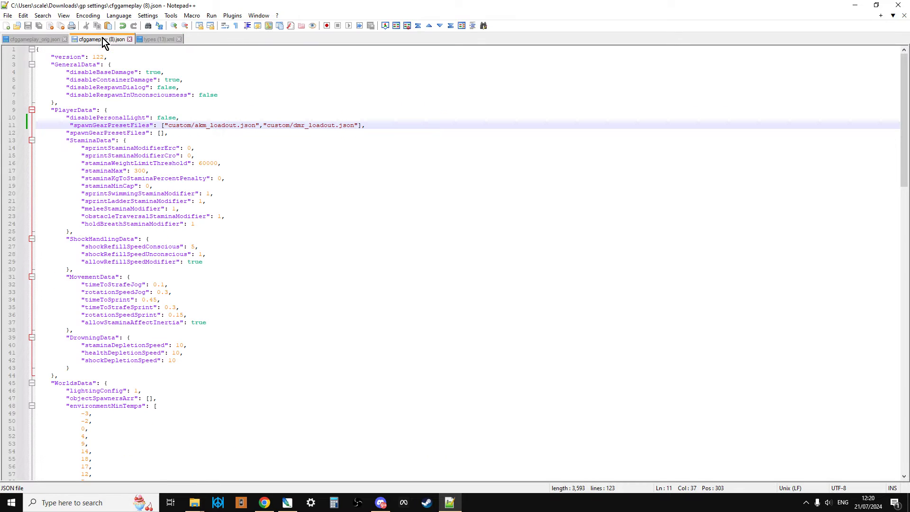
click(130, 39)
click(45, 40)
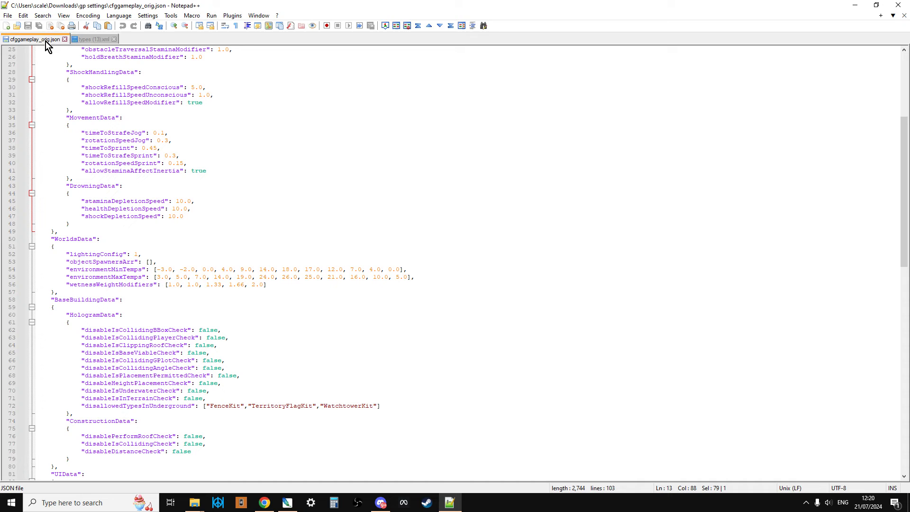
click(64, 39)
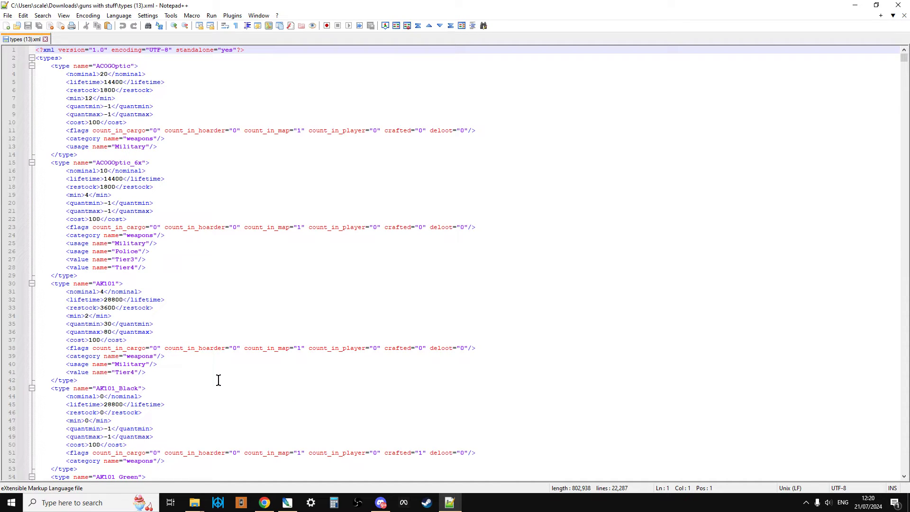
Open cfgspawnabletypes (7) from the 'guns with stuff' folder in Notepad++
mouse_move(193, 493)
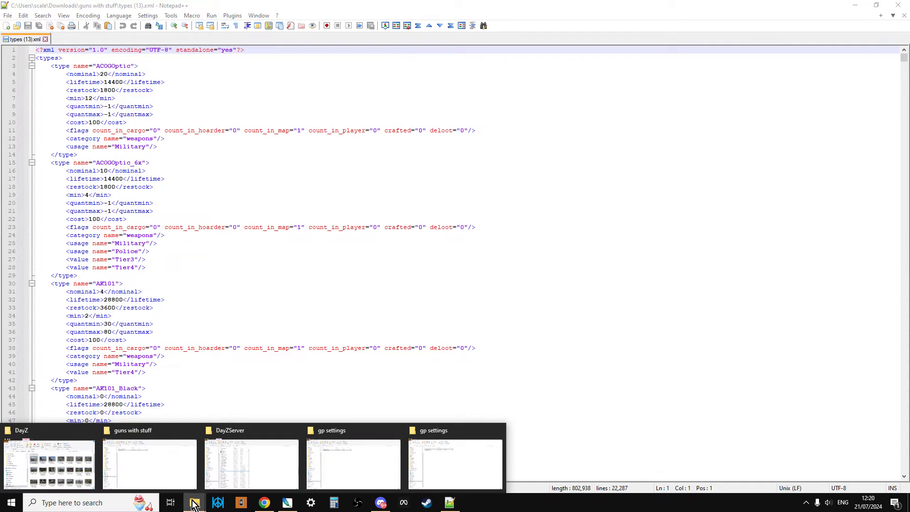
click(183, 485)
click(198, 106)
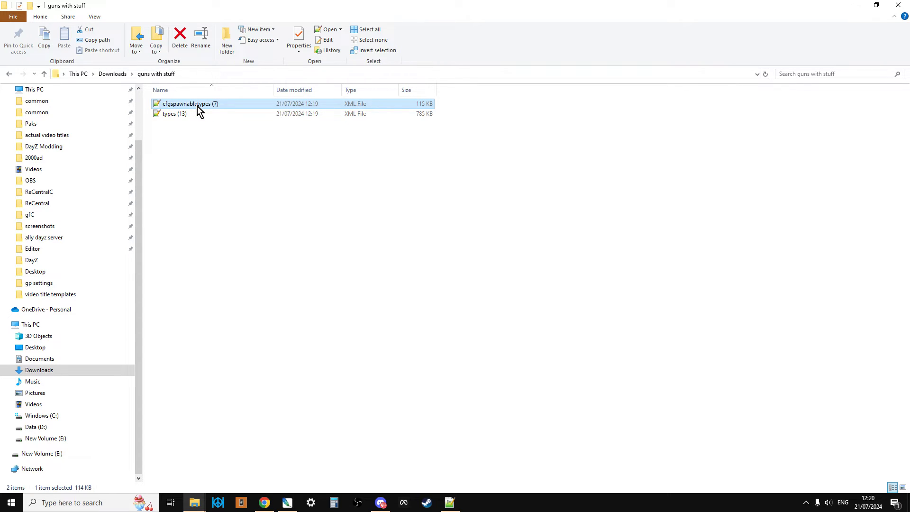
right_click(198, 108)
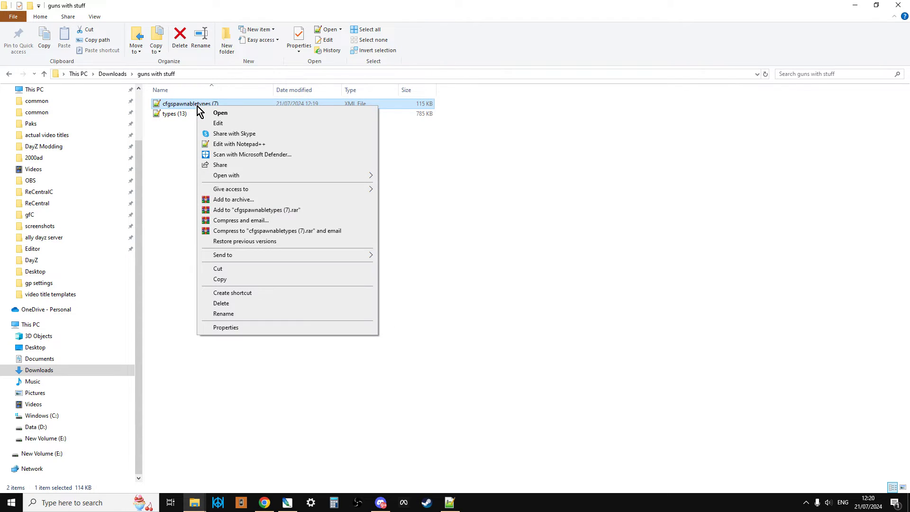
click(223, 145)
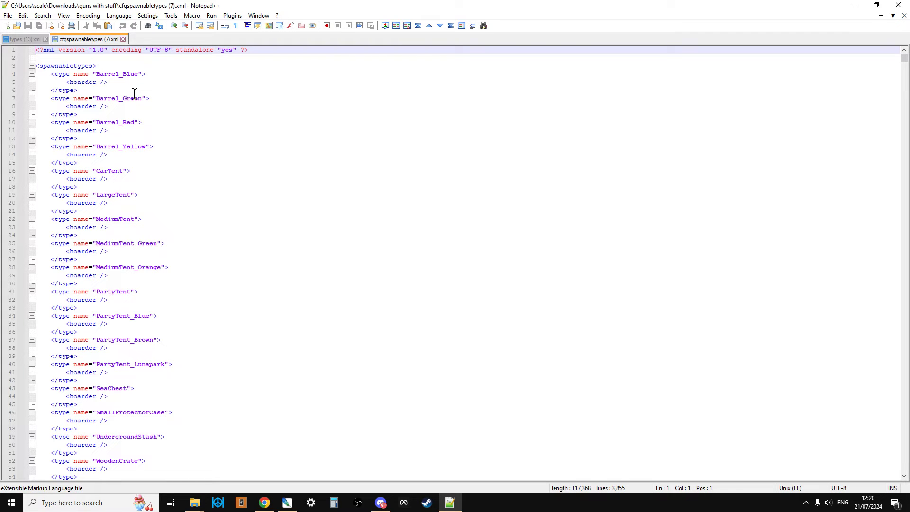
Return to types (13).xml and start a Find search there
click(26, 38)
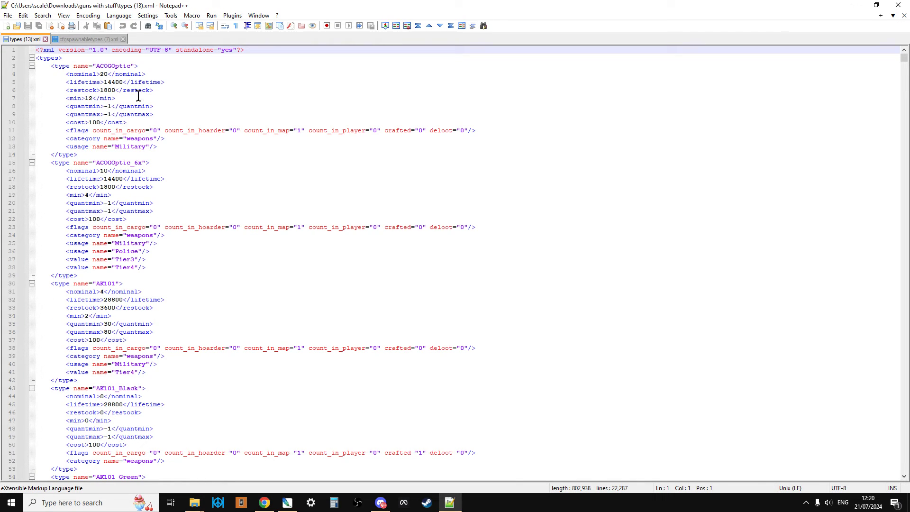
click(260, 107)
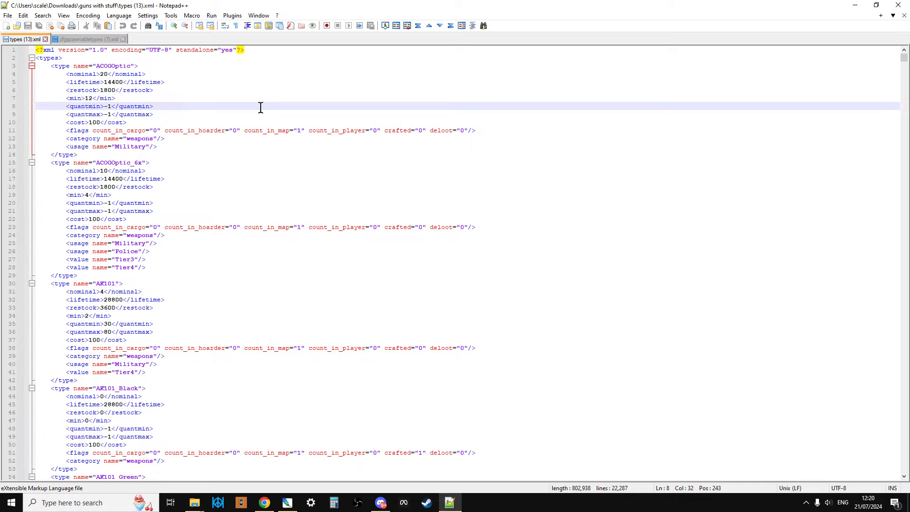
click(245, 173)
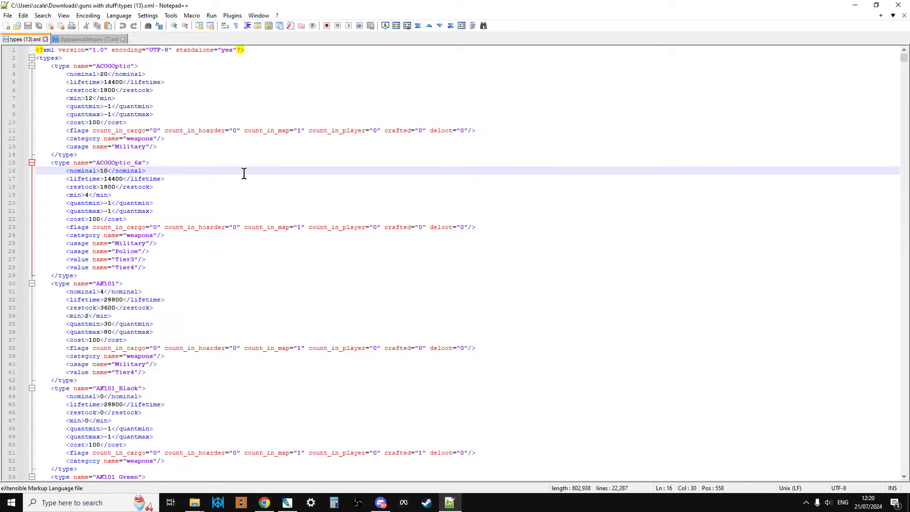
key(ctrl+f)
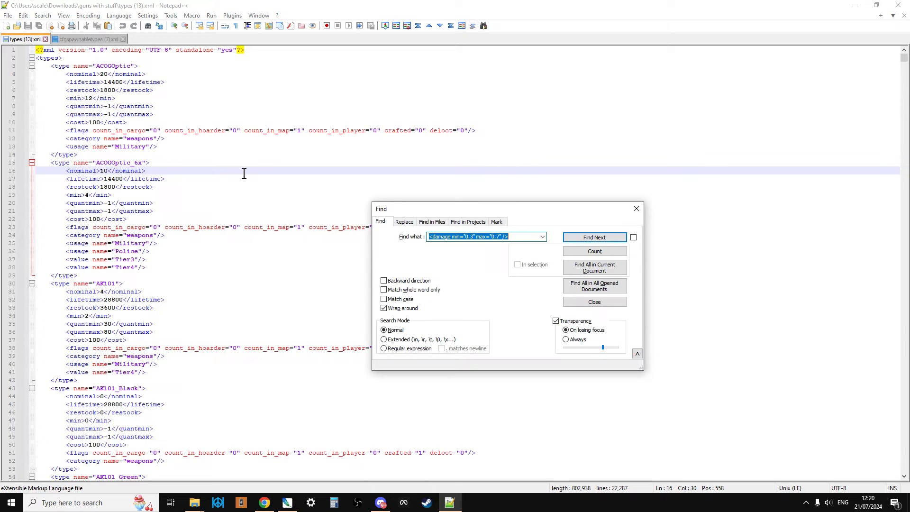
List all 53 'mag' hits and inspect the Mag_1911_7Rnd entry's quantmin and quantmax lines
text(mag)
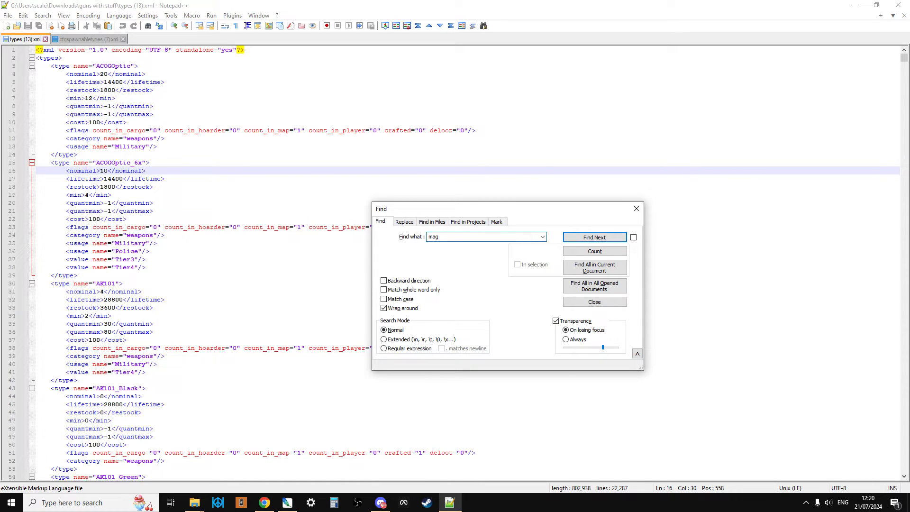
click(611, 266)
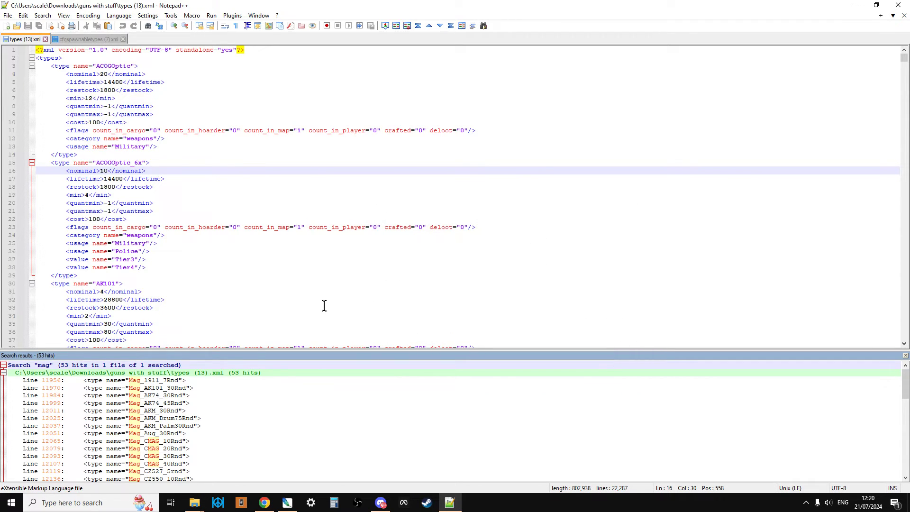
double_click(165, 379)
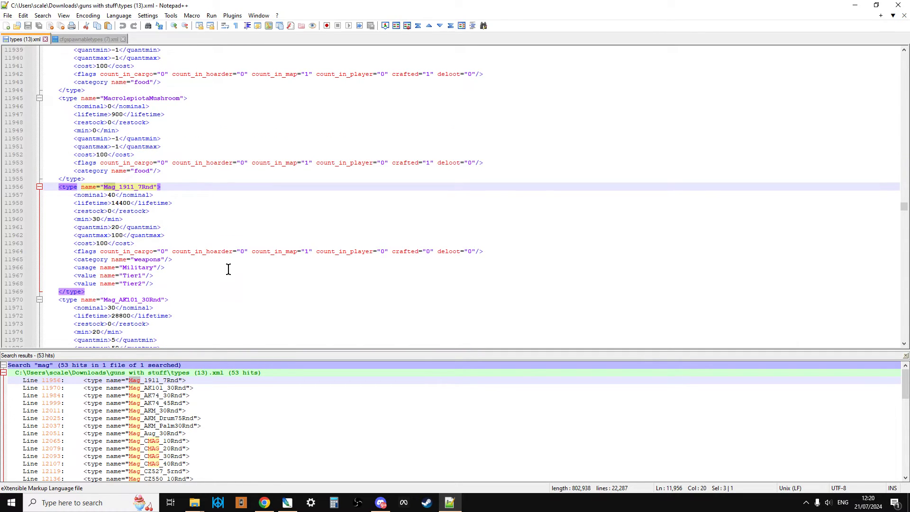
drag(45, 163, 226, 266)
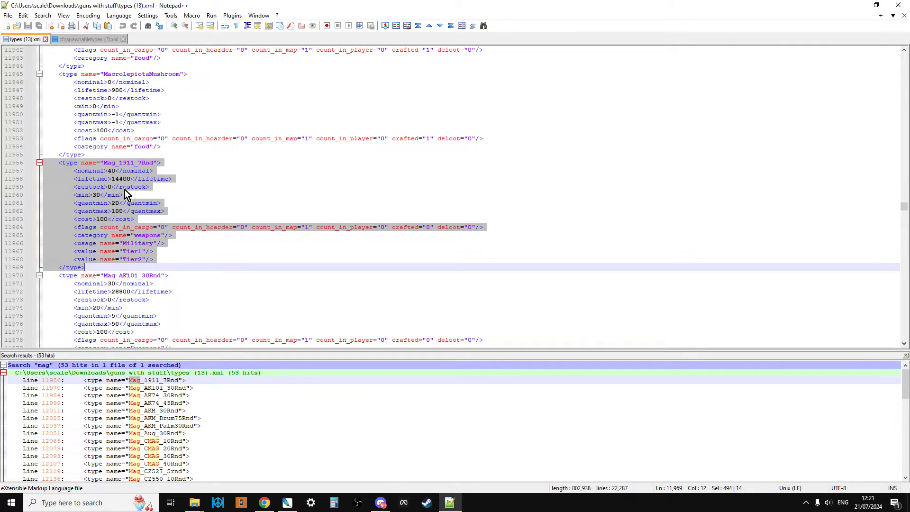
click(314, 232)
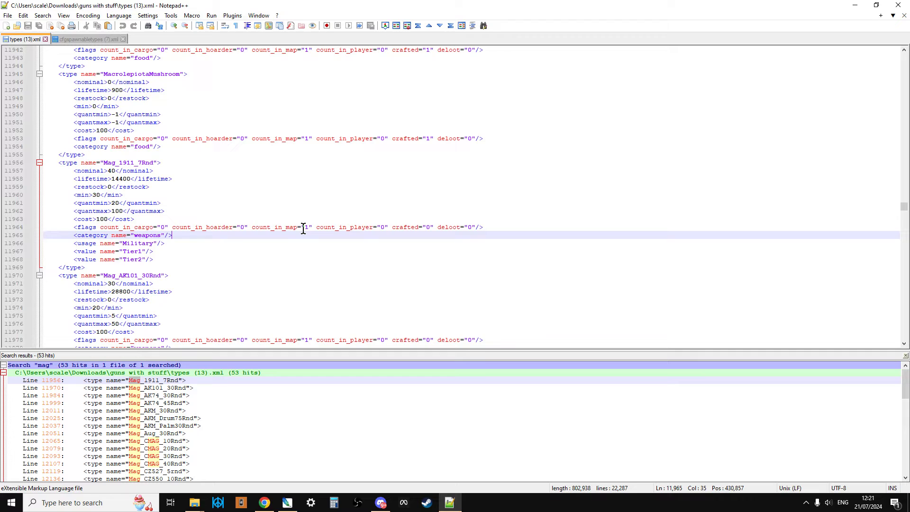
drag(312, 231, 254, 231)
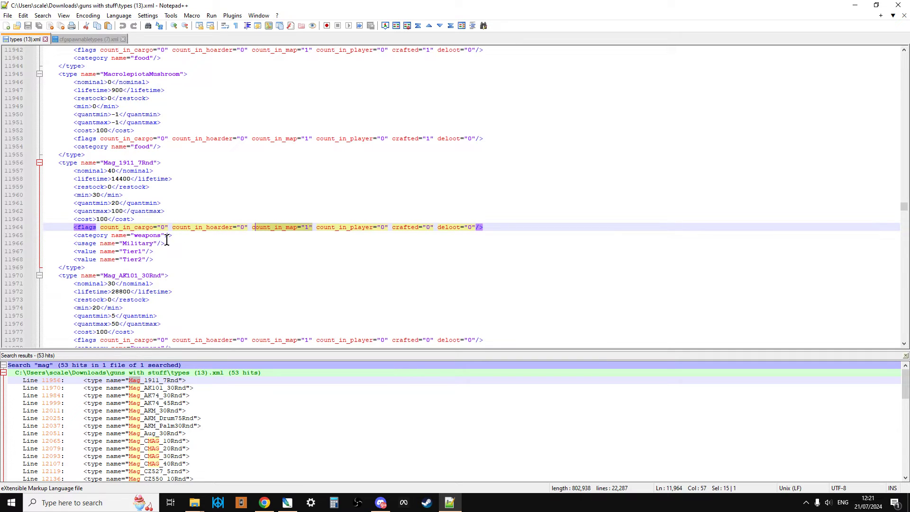
mouse_move(71, 200)
mouse_down()
mouse_move(177, 205)
mouse_move(189, 217)
mouse_move(67, 203)
mouse_up()
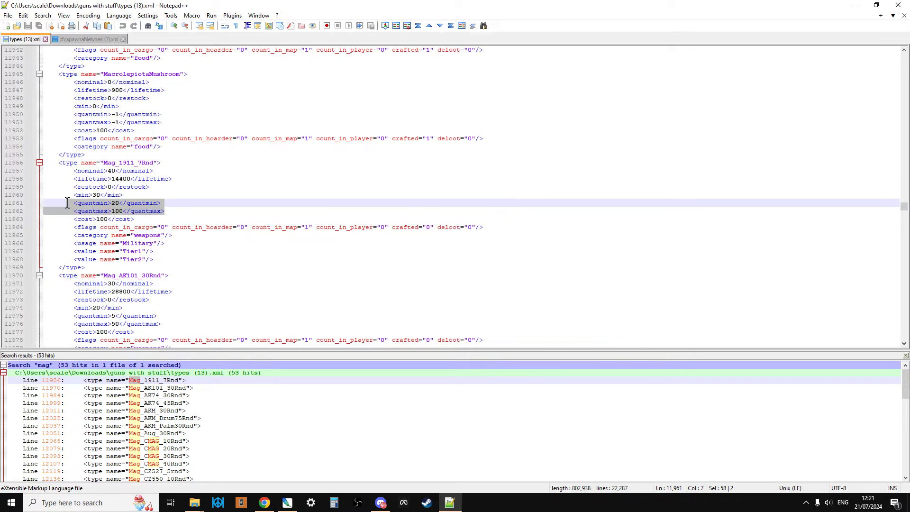
Change the Mag_1911_7Rnd quantmin from 20 to 99
click(117, 203)
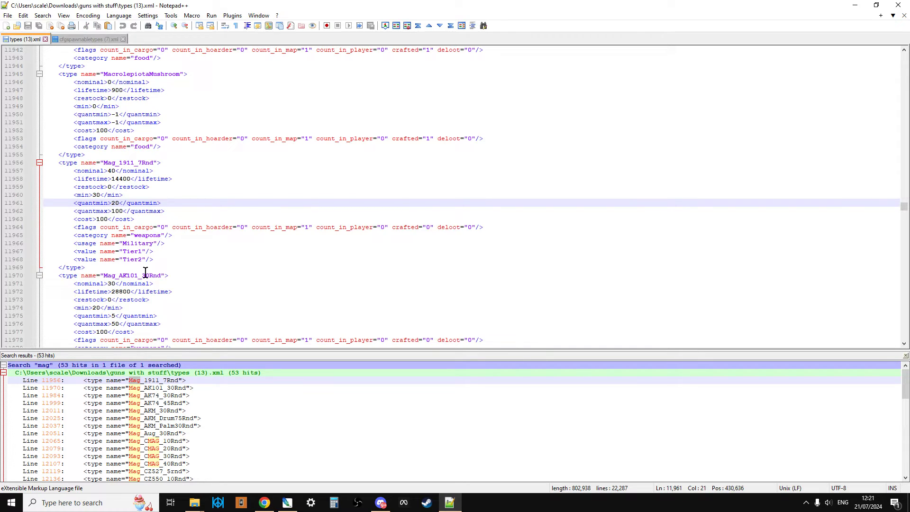
key(BackSpace)
key(BackSpace)
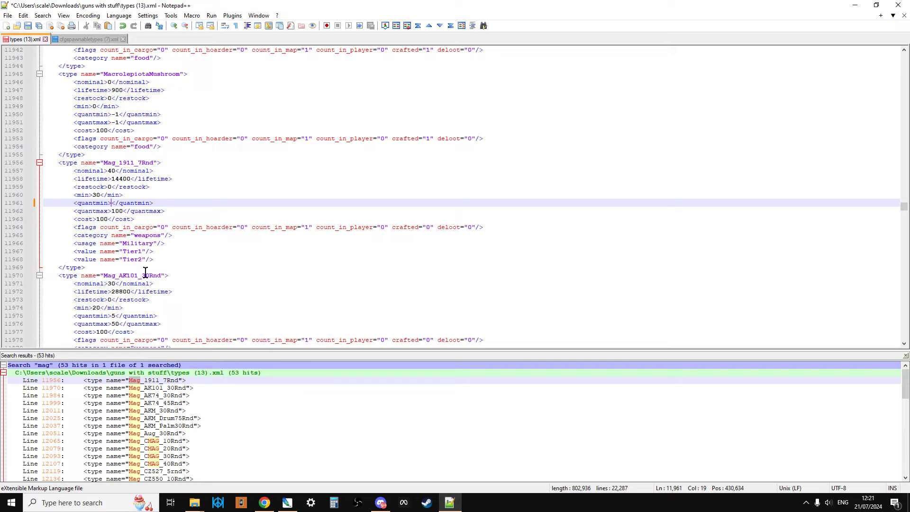
text(99)
click(193, 219)
click(189, 212)
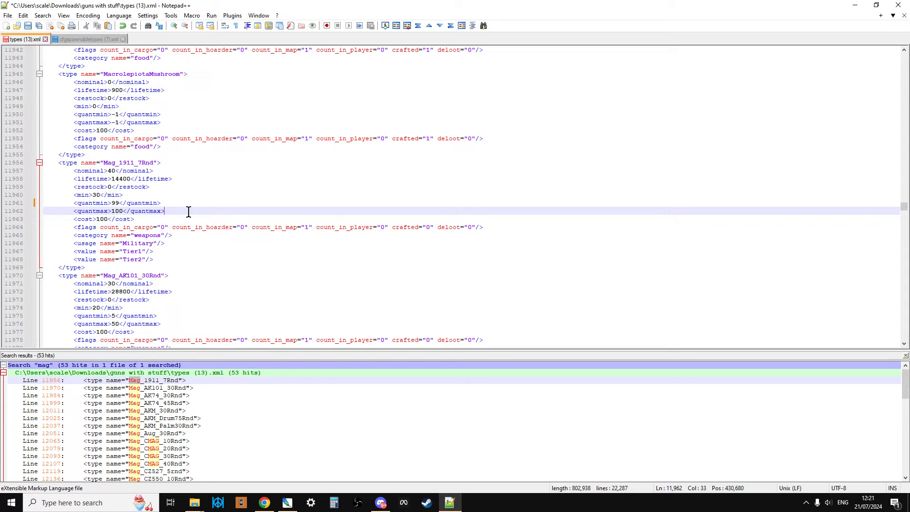
Copy the Mag_1911_7Rnd quantmin 99 and quantmax 100 lines
double_click(150, 389)
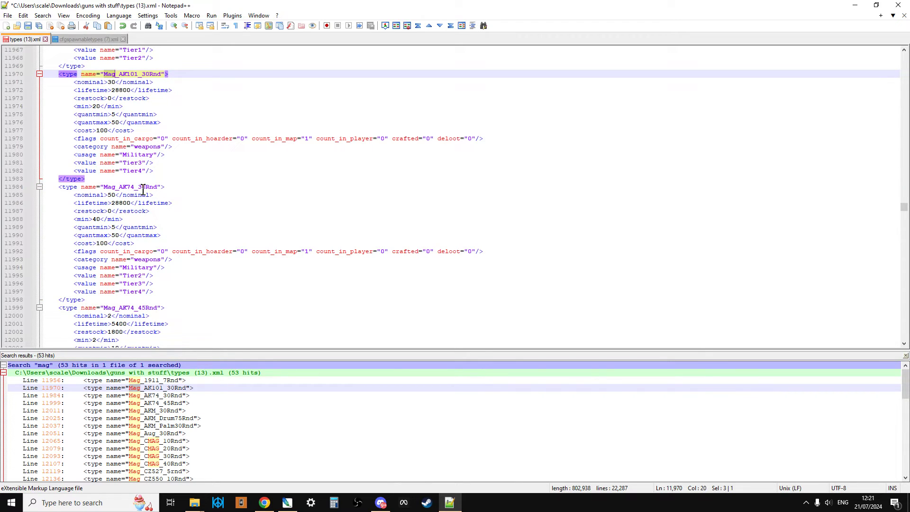
double_click(153, 380)
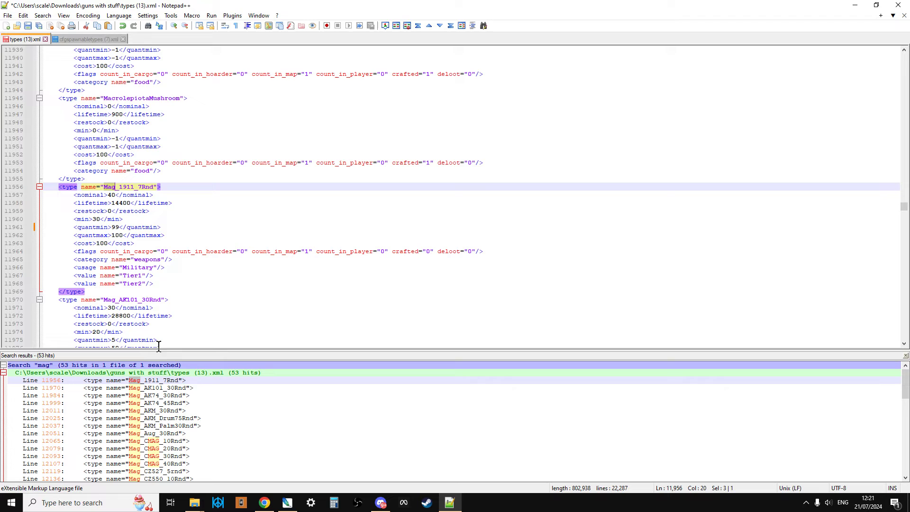
drag(180, 235, 66, 227)
right_click(79, 230)
click(109, 246)
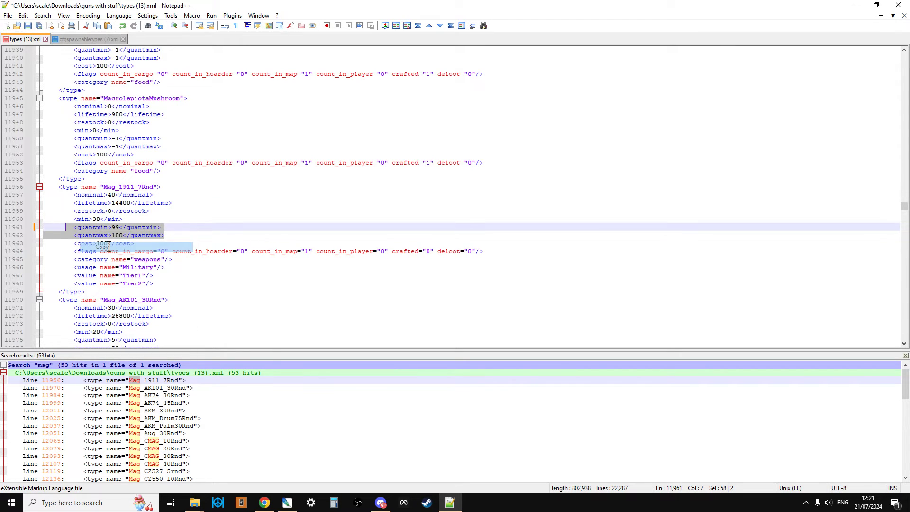
double_click(149, 388)
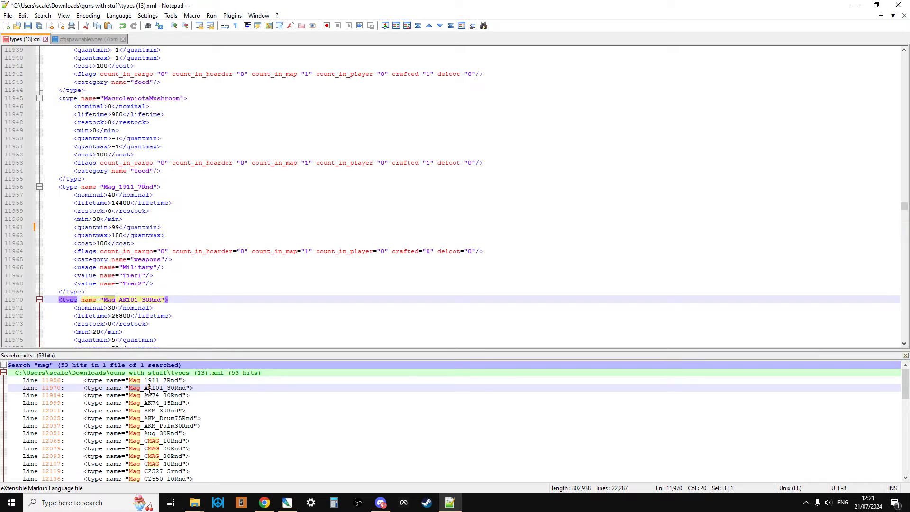
drag(59, 227, 180, 235)
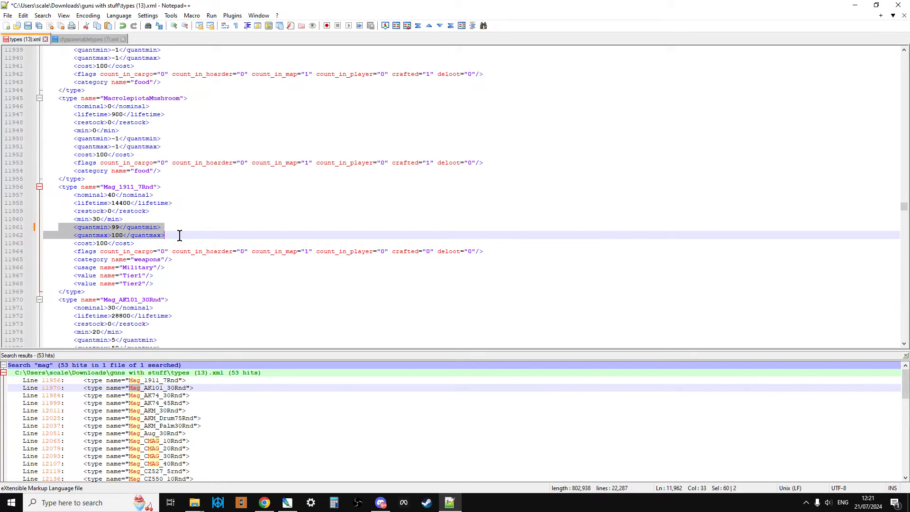
right_click(152, 235)
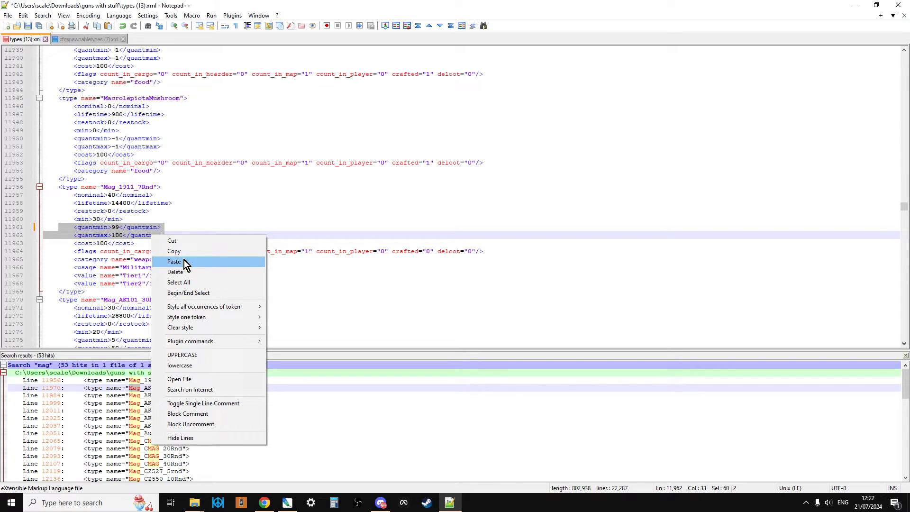
click(200, 202)
Paste quantmin 99 / quantmax 100 over Mag_AK101_30Rnd and Mag_AK74_30Rnd quantity lines
scroll(175, 308, down, 3)
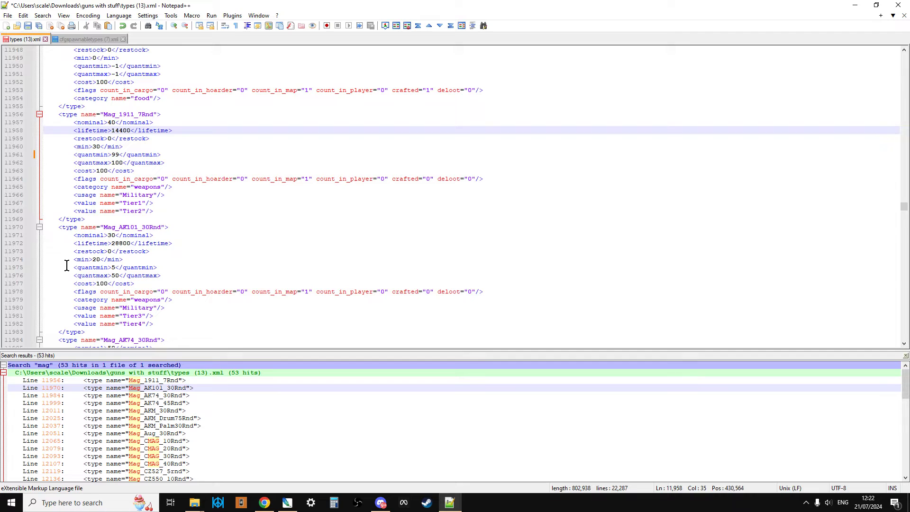
drag(66, 267, 161, 276)
right_click(140, 271)
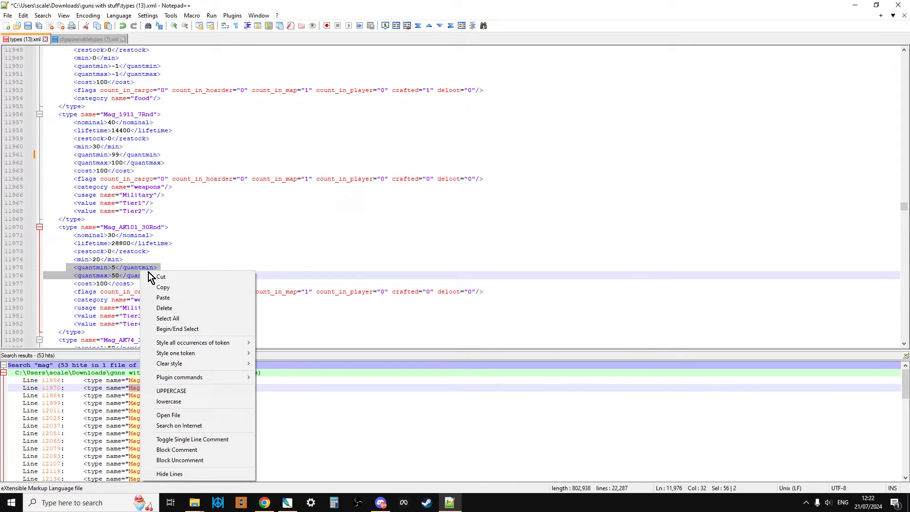
click(172, 295)
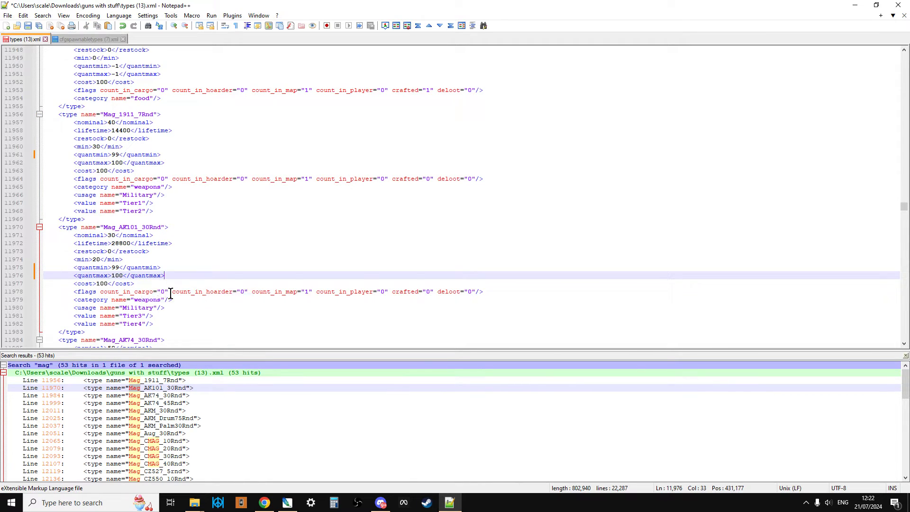
scroll(170, 294, down, 7)
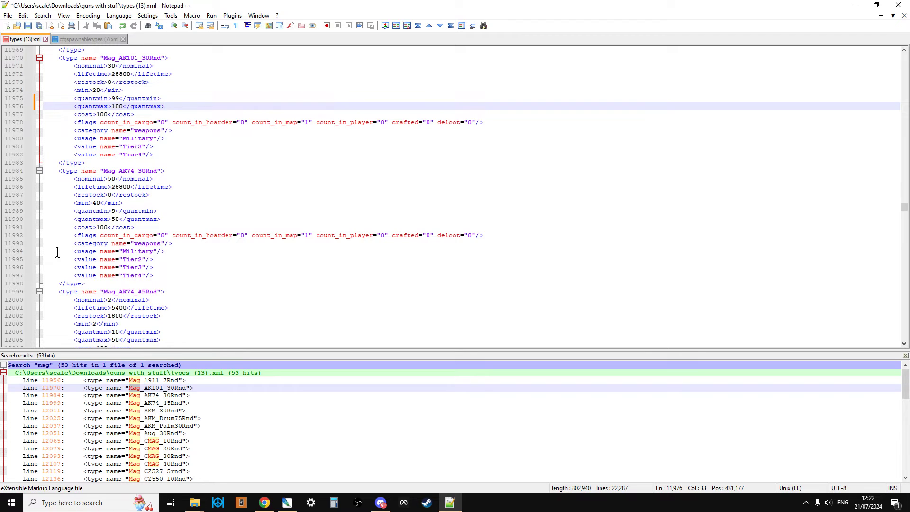
drag(61, 209, 173, 221)
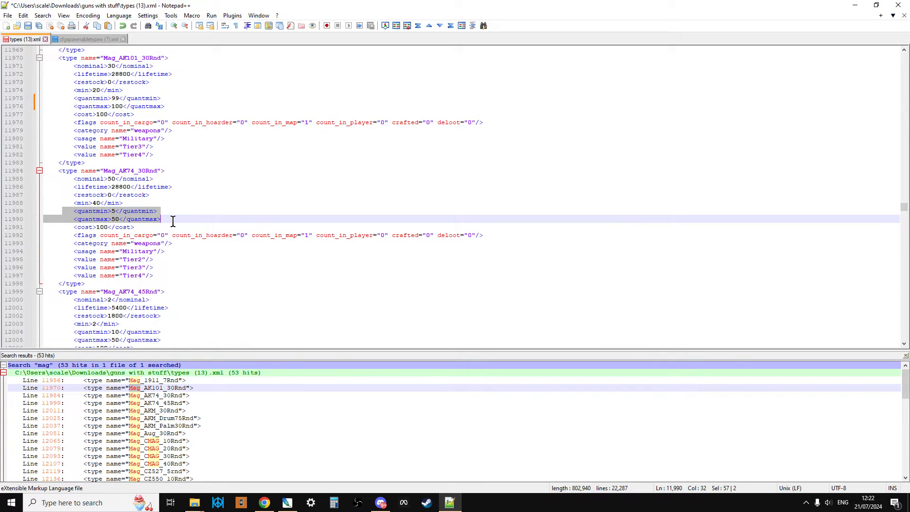
right_click(152, 218)
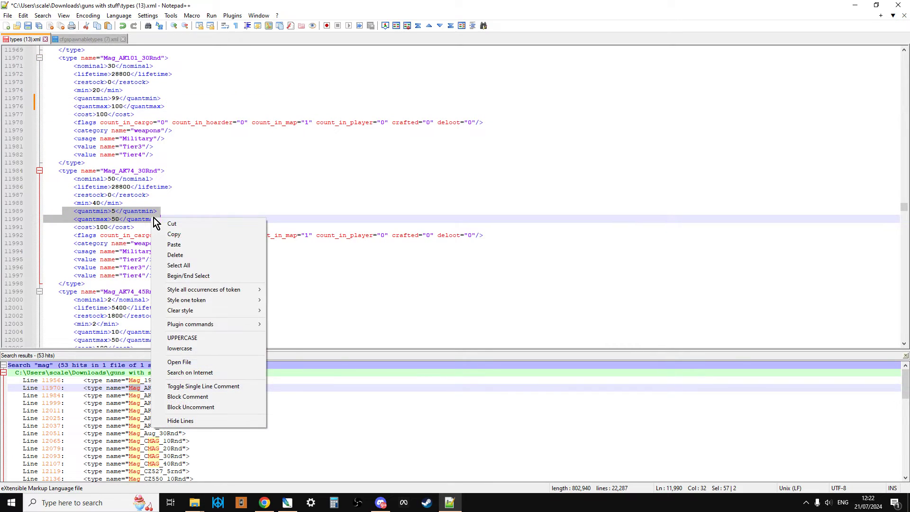
click(174, 244)
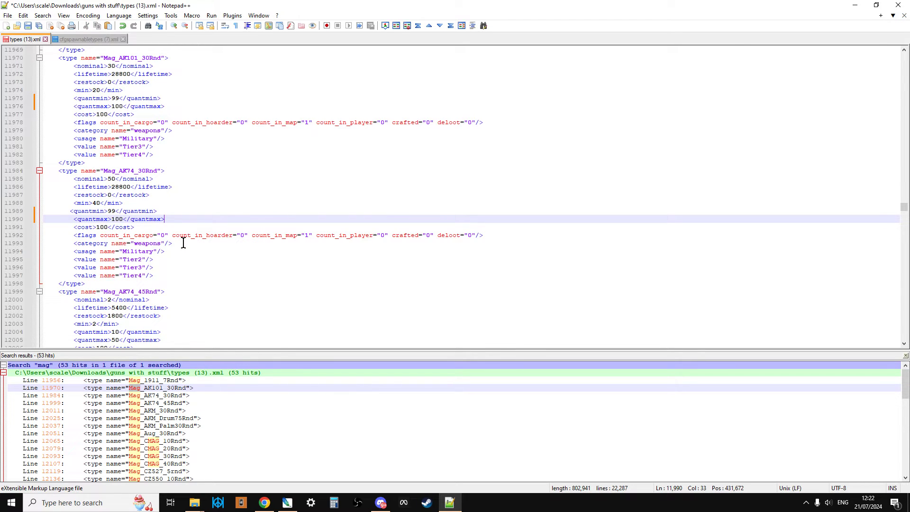
Replace Mag_AK74_45Rnd quantmin 10 and quantmax 50 with 99 and 100
scroll(184, 242, down, 2)
scroll(184, 243, down, 1)
scroll(184, 244, down, 1)
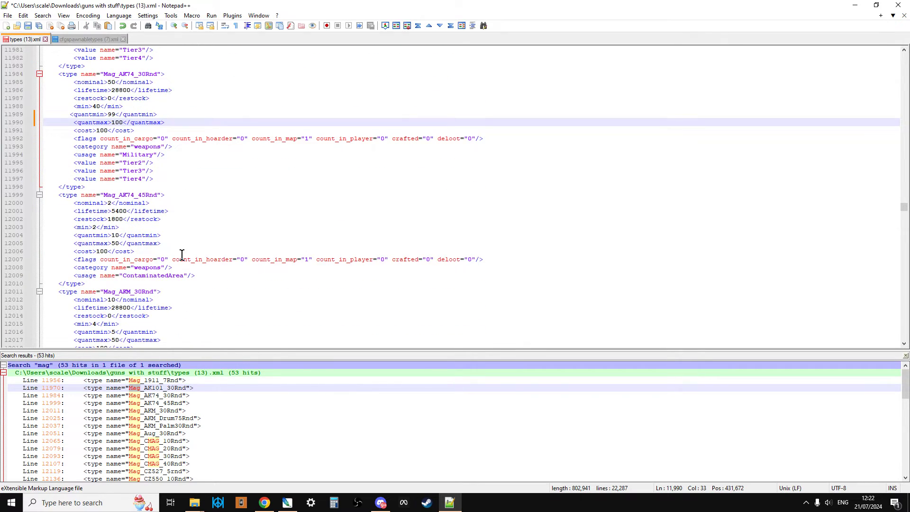
click(68, 237)
drag(69, 237, 198, 247)
click(112, 235)
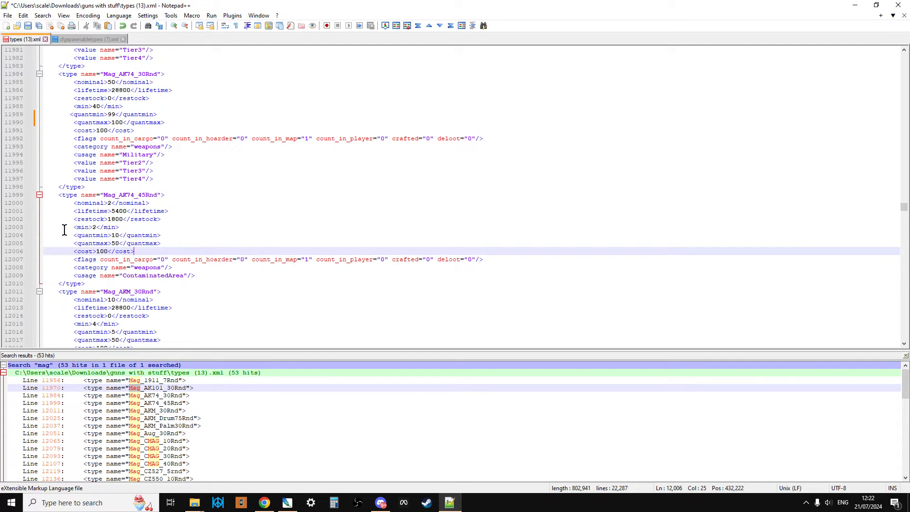
drag(69, 228, 137, 235)
click(114, 235)
drag(77, 235, 176, 242)
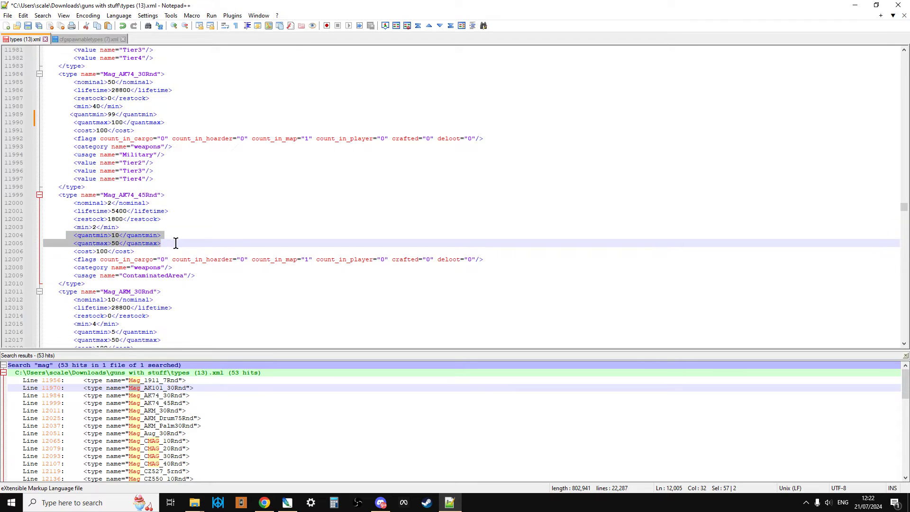
right_click(135, 242)
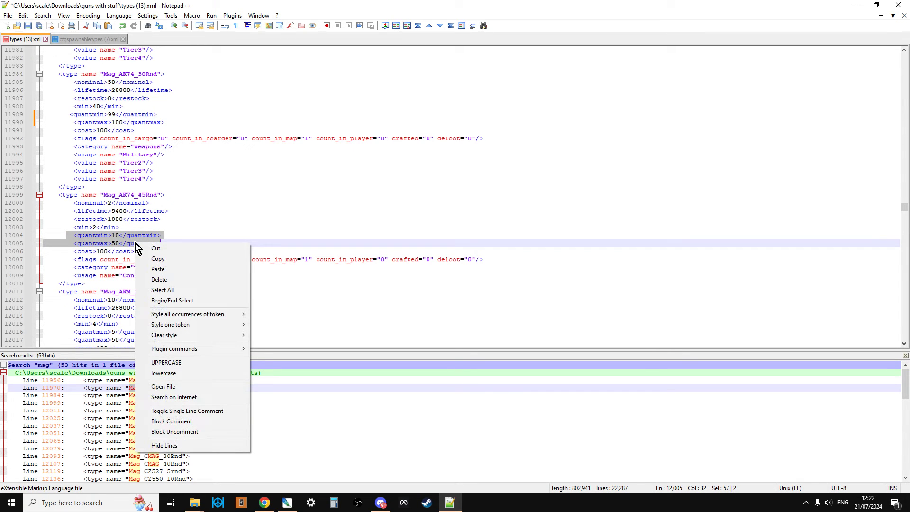
click(168, 268)
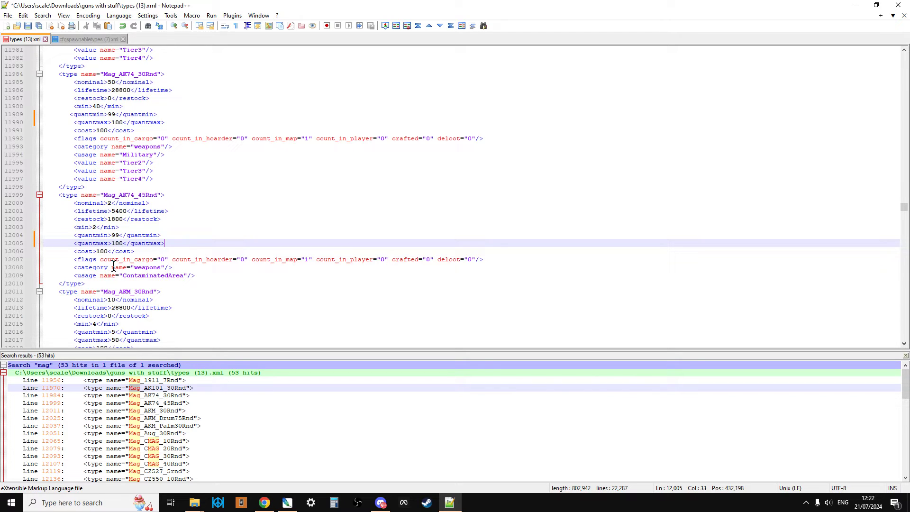
triple_click(135, 235)
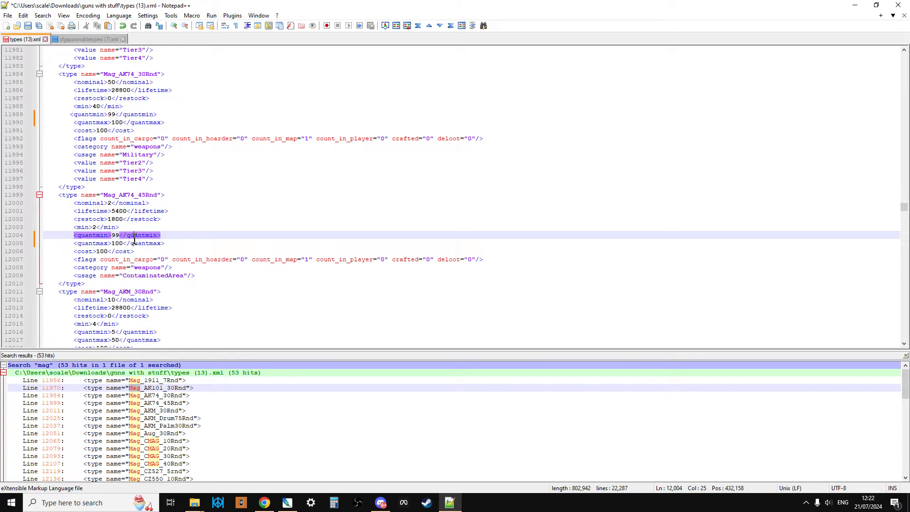
click(169, 243)
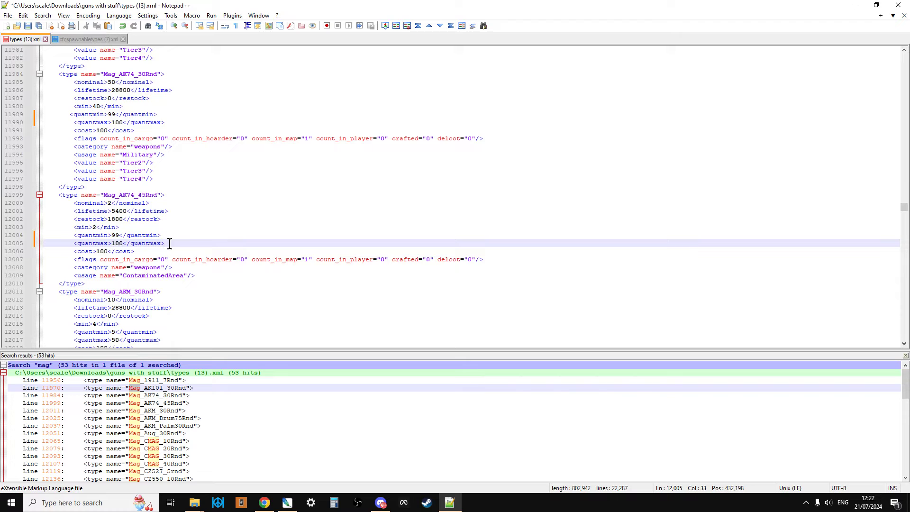
Set Mag_AKM_30Rnd and Mag_AKM_Drum75Rnd to quantmin 99 / quantmax 100, then save types (13).xml
scroll(169, 244, down, 4)
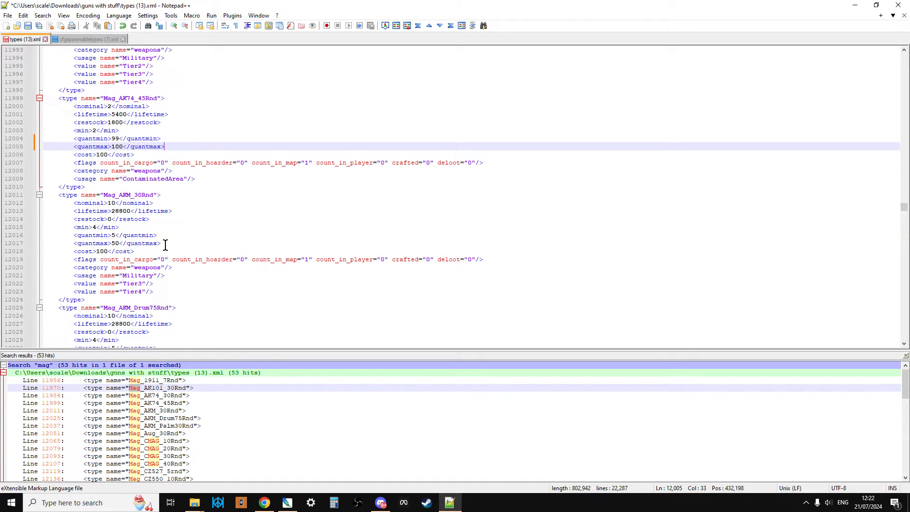
drag(66, 235, 163, 243)
right_click(146, 243)
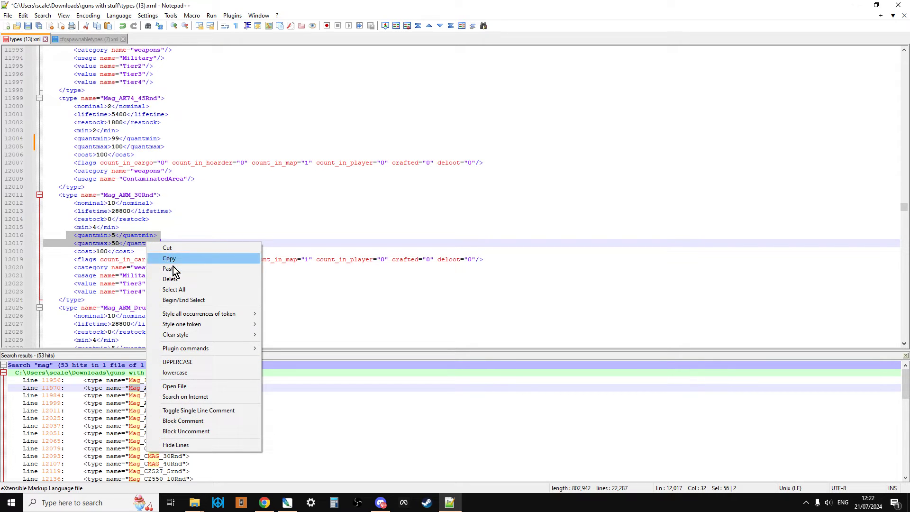
click(173, 267)
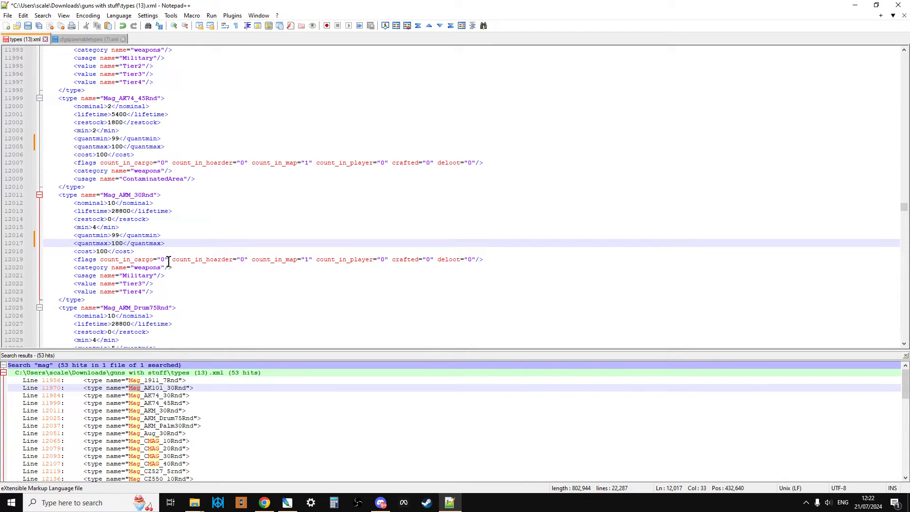
scroll(163, 260, down, 4)
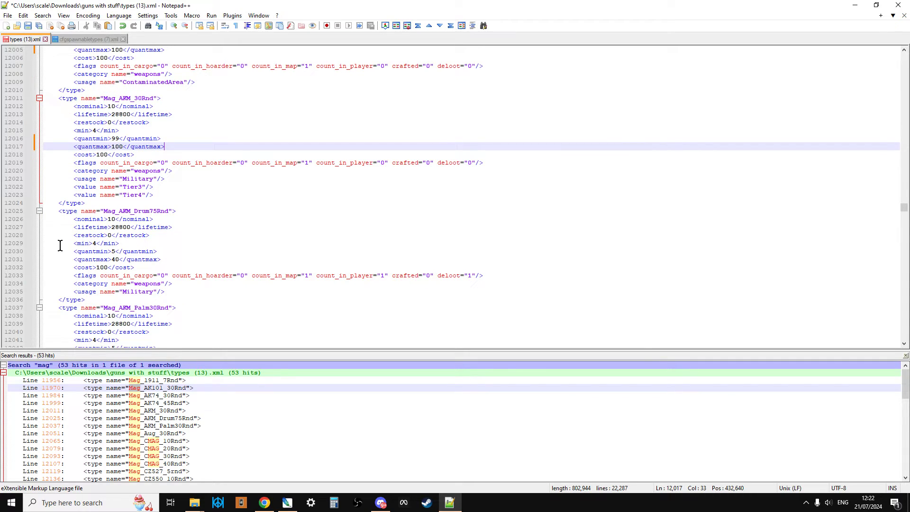
drag(63, 243, 183, 259)
right_click(148, 258)
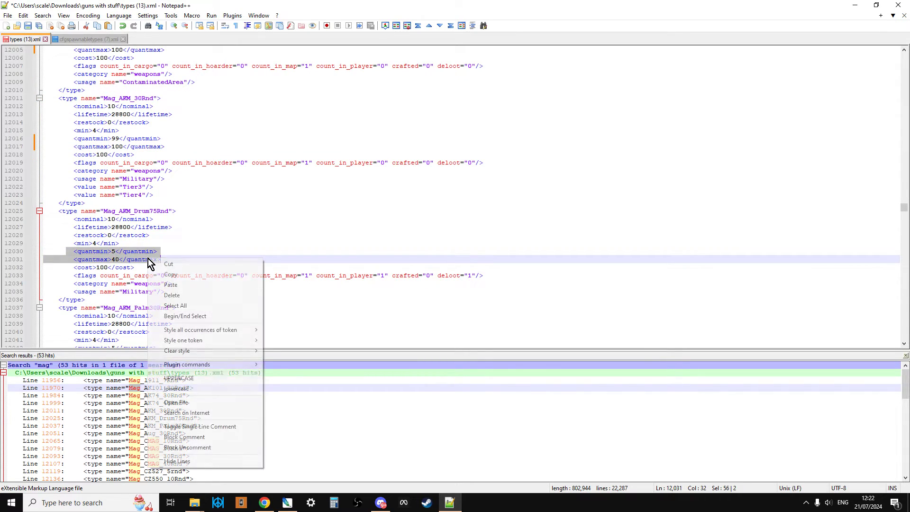
click(182, 283)
scroll(178, 411, down, 1)
scroll(174, 431, down, 2)
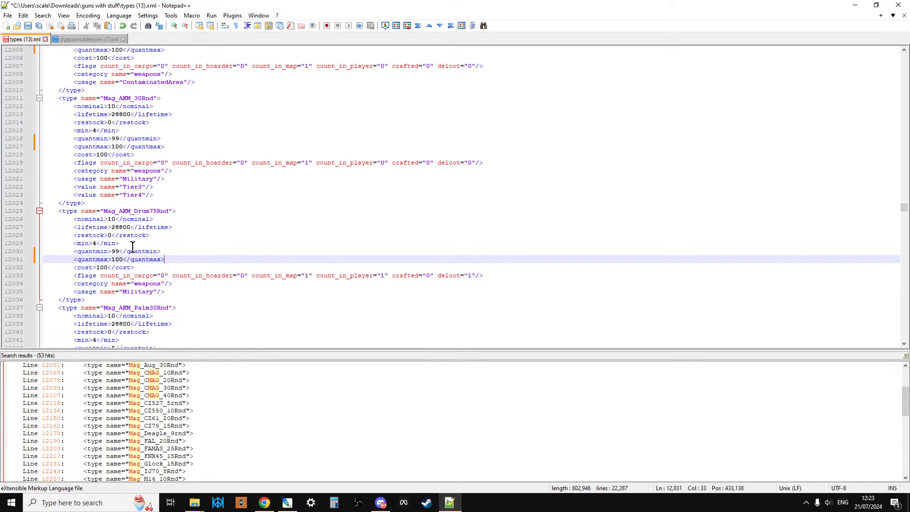
click(28, 27)
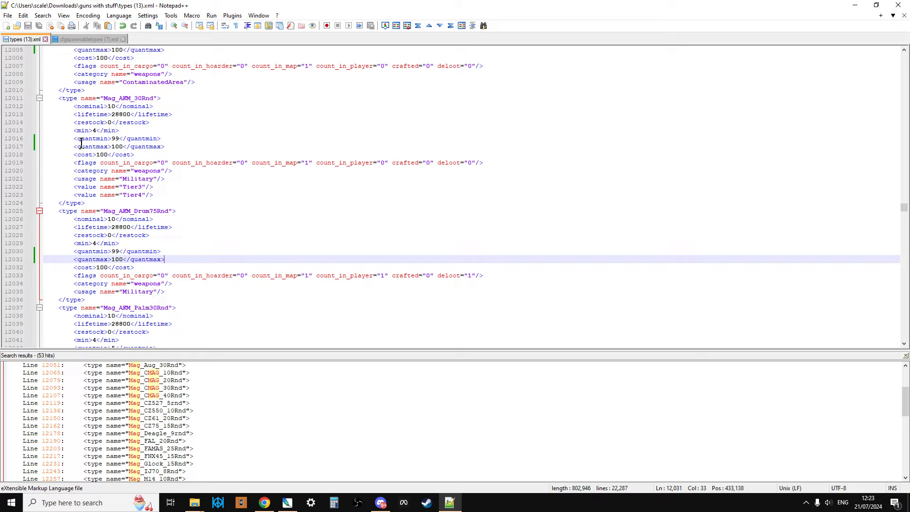
Switch to cfgspawnabletypes (7).xml, close the search results panel and scroll through it
click(84, 39)
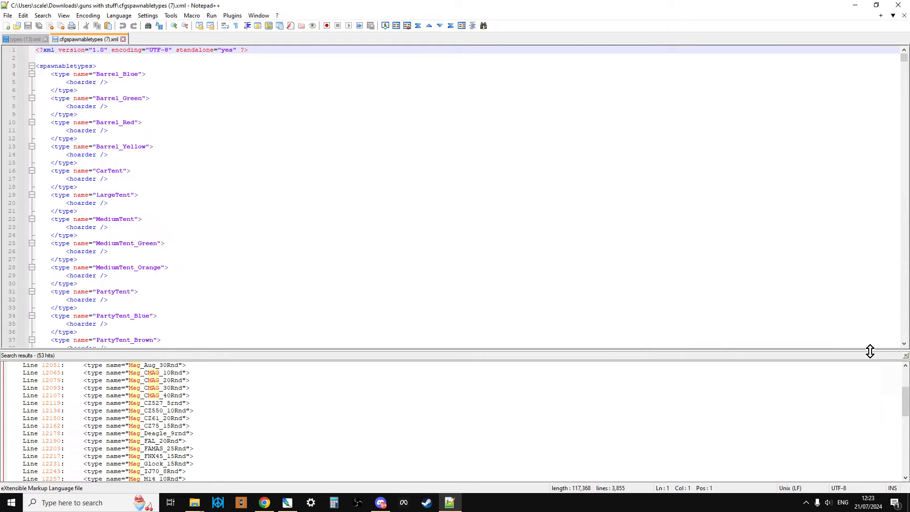
click(905, 356)
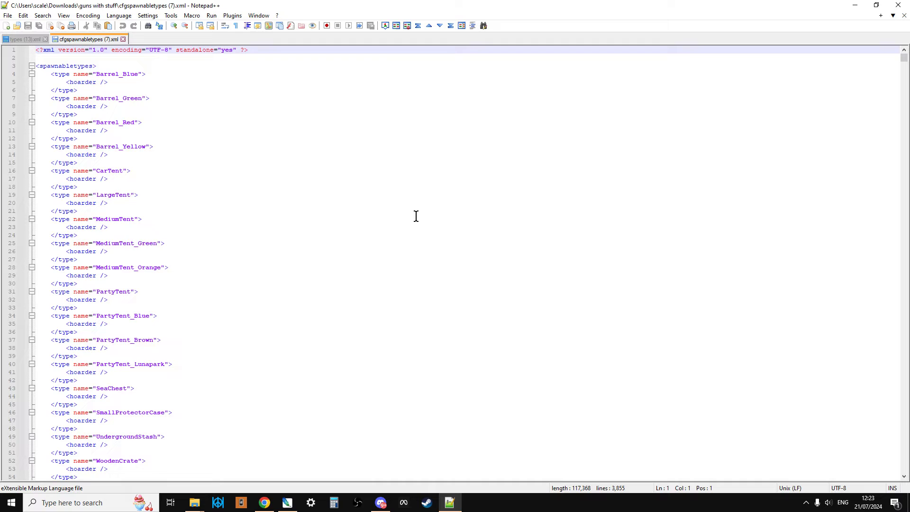
scroll(388, 214, down, 12)
scroll(393, 220, down, 13)
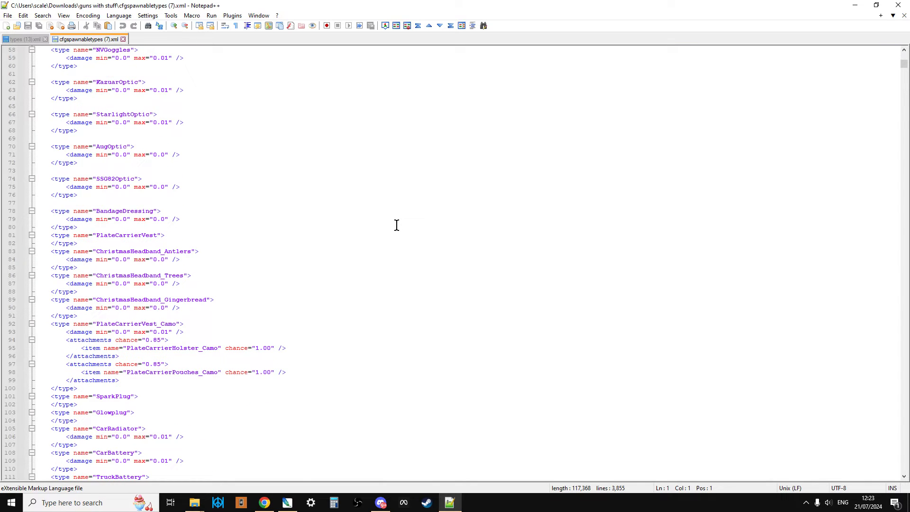
scroll(399, 232, down, 18)
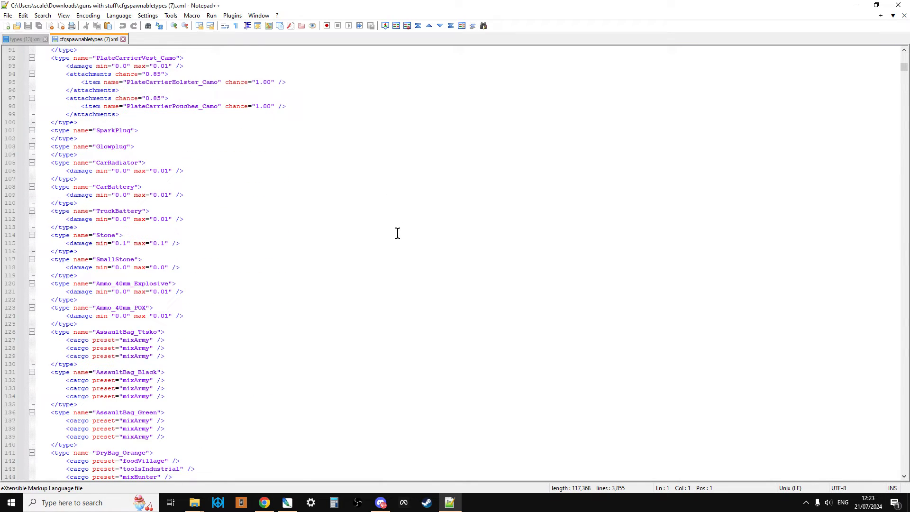
scroll(473, 238, down, 12)
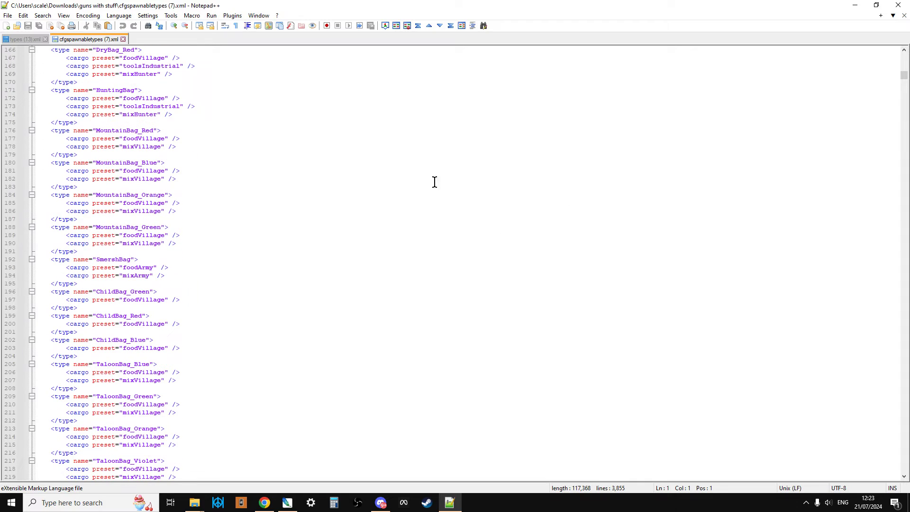
click(382, 181)
Find all 29 'ka' hits and jump to the MakarovIJ70 entry at line 2140
key(ctrl+f)
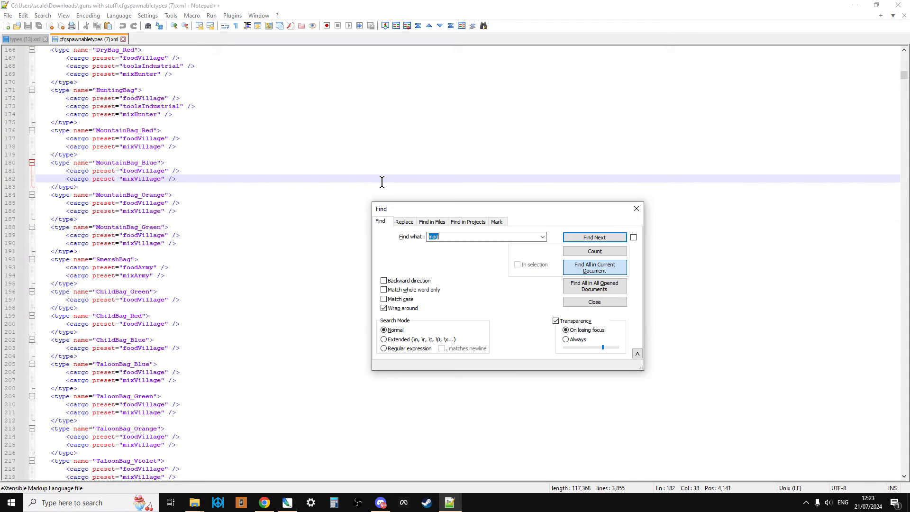
text(ka)
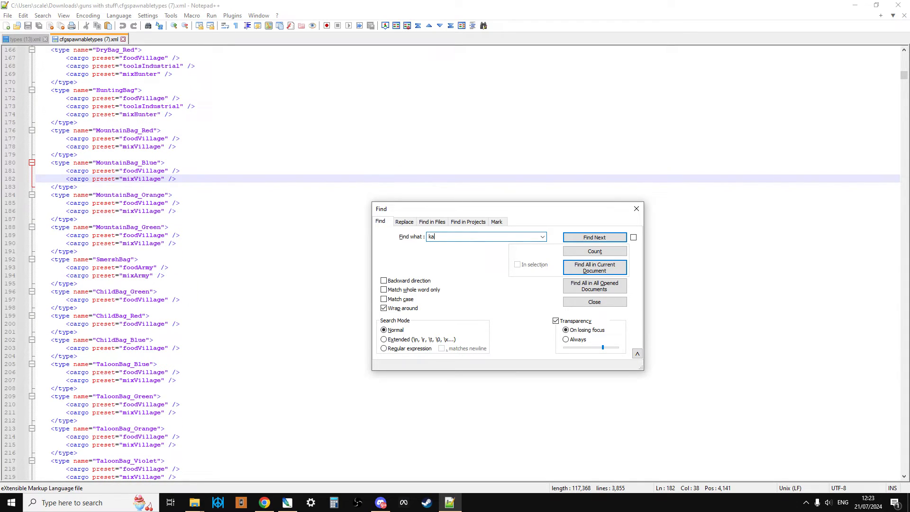
key(Return)
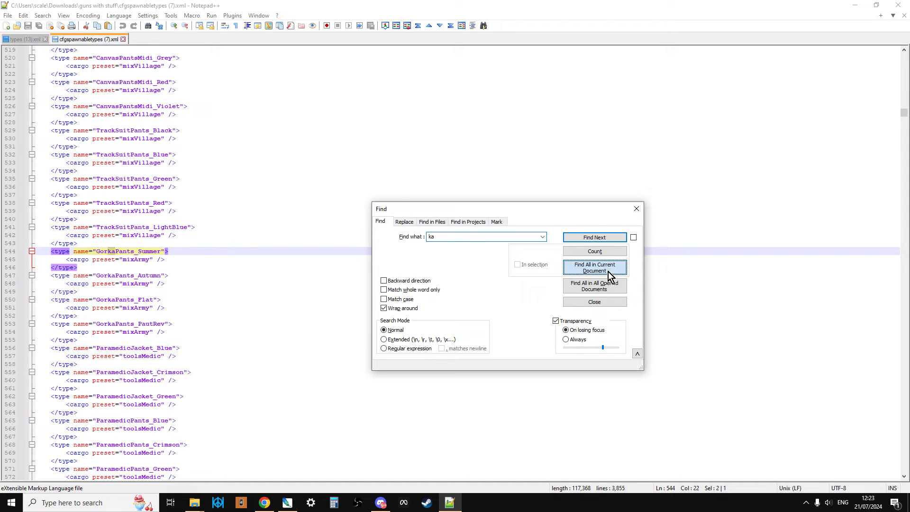
click(608, 271)
scroll(229, 404, down, 5)
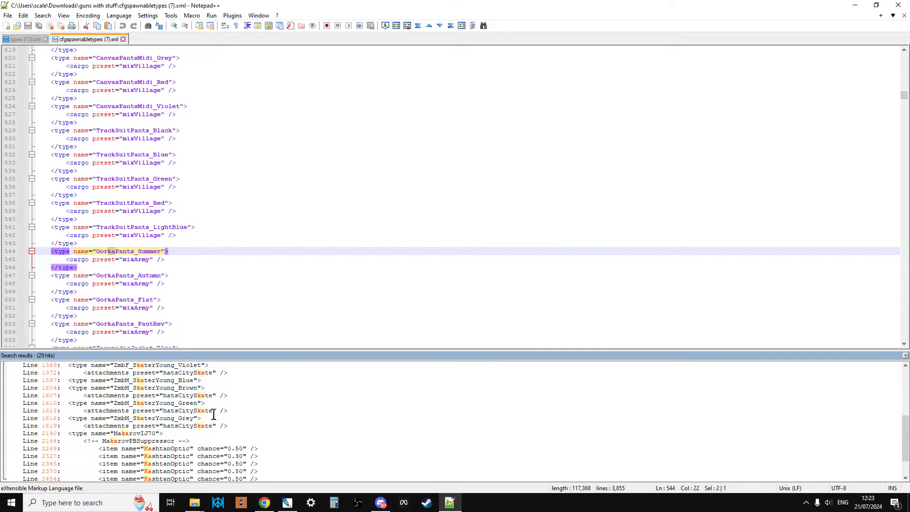
double_click(138, 432)
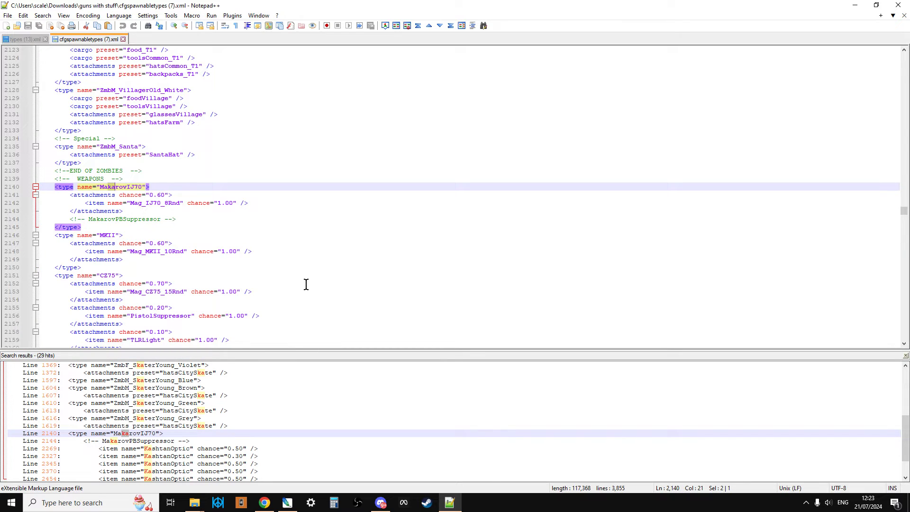
click(905, 359)
click(210, 203)
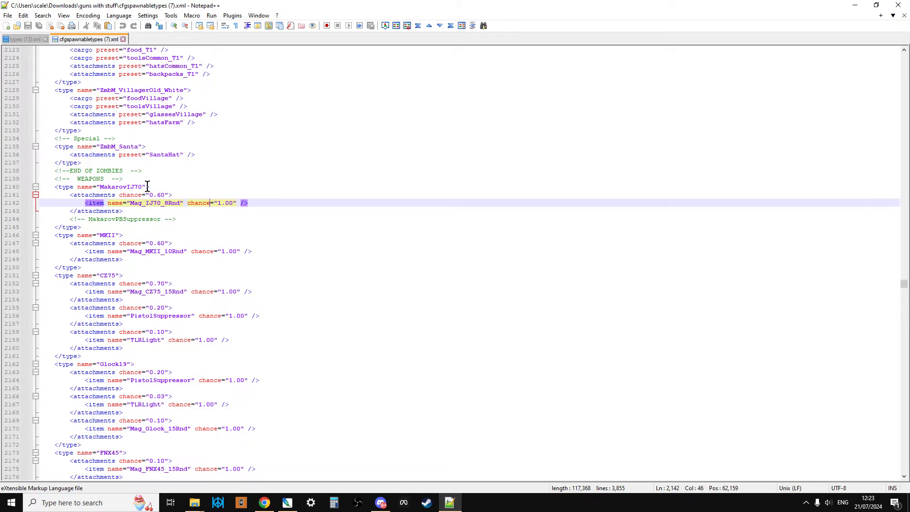
click(147, 186)
scroll(195, 190, down, 1)
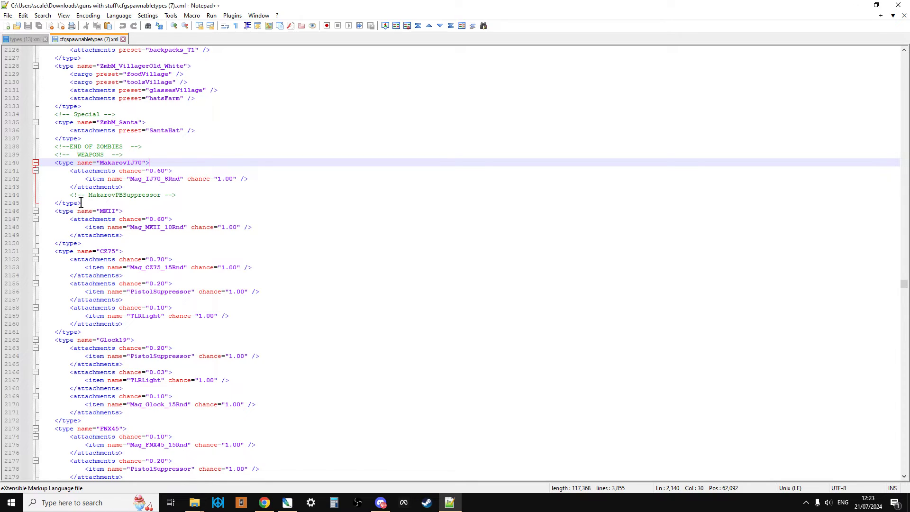
drag(81, 204, 48, 165)
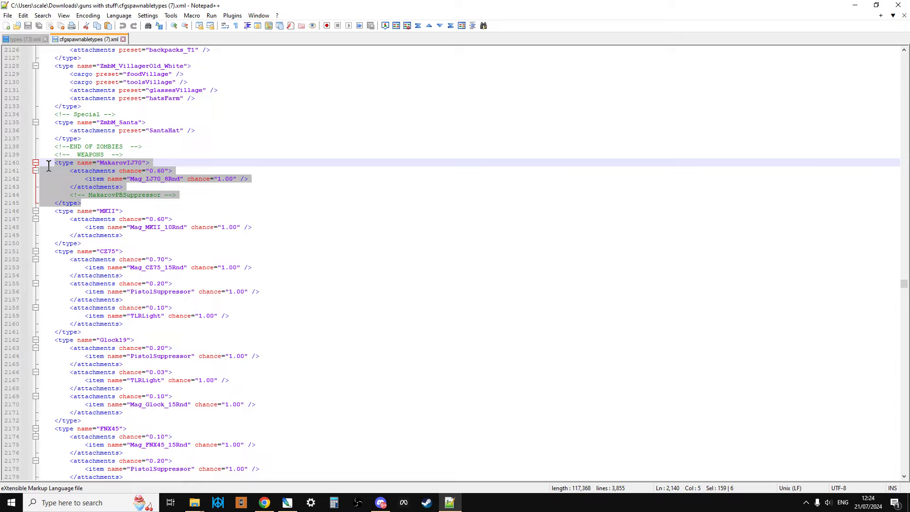
key(Delete)
key(Return)
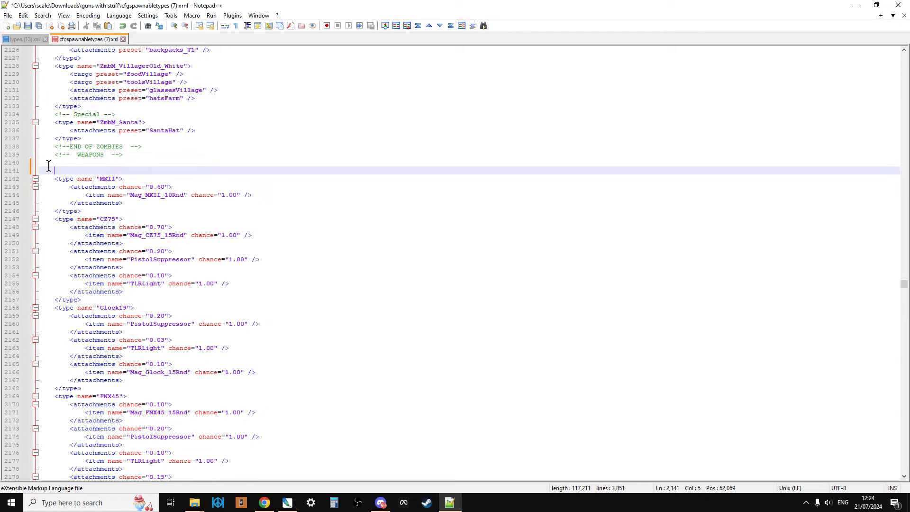
click(22, 15)
click(31, 25)
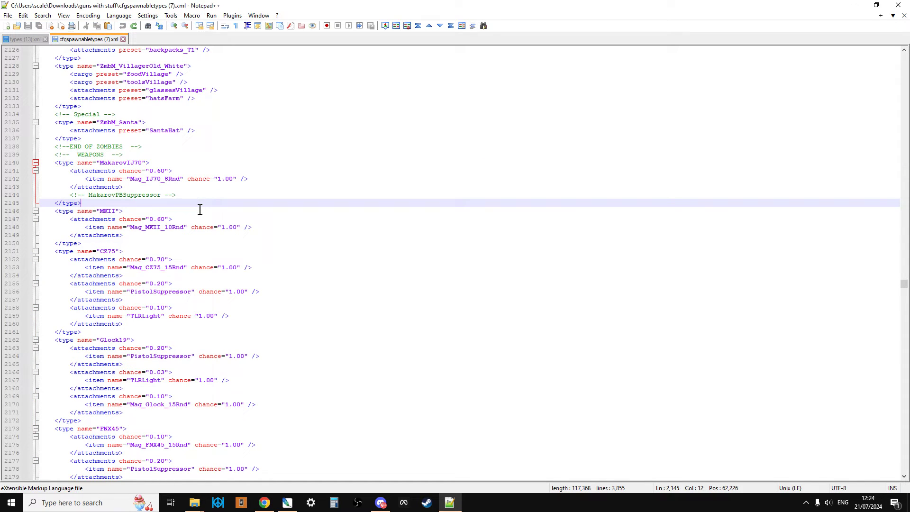
drag(108, 202, 55, 164)
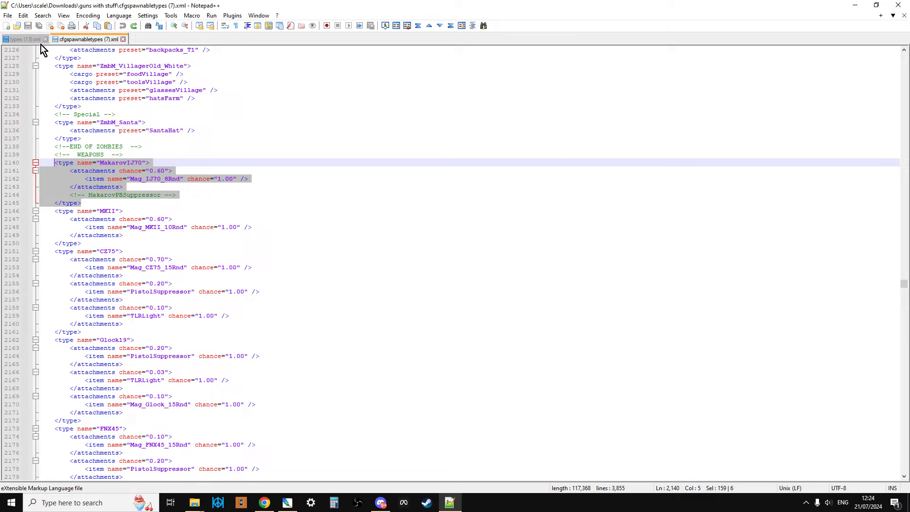
click(176, 171)
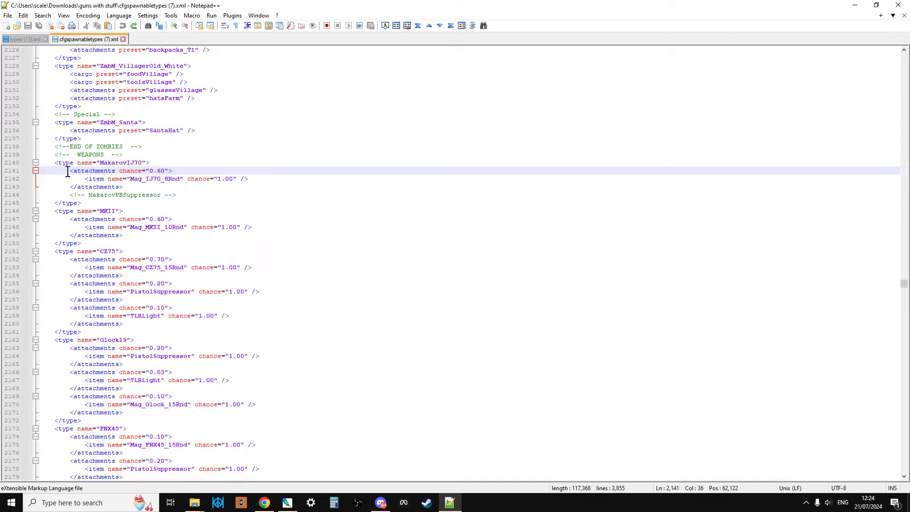
drag(70, 171, 142, 187)
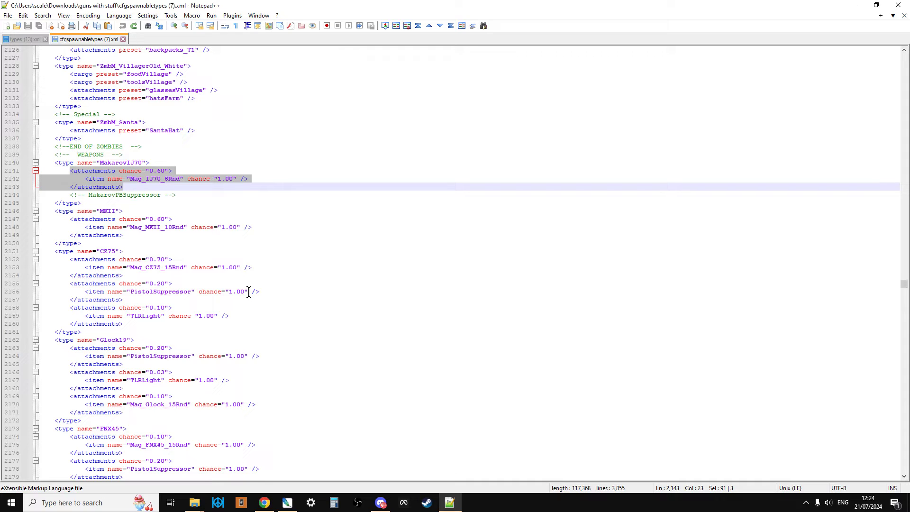
click(221, 176)
drag(260, 179, 74, 175)
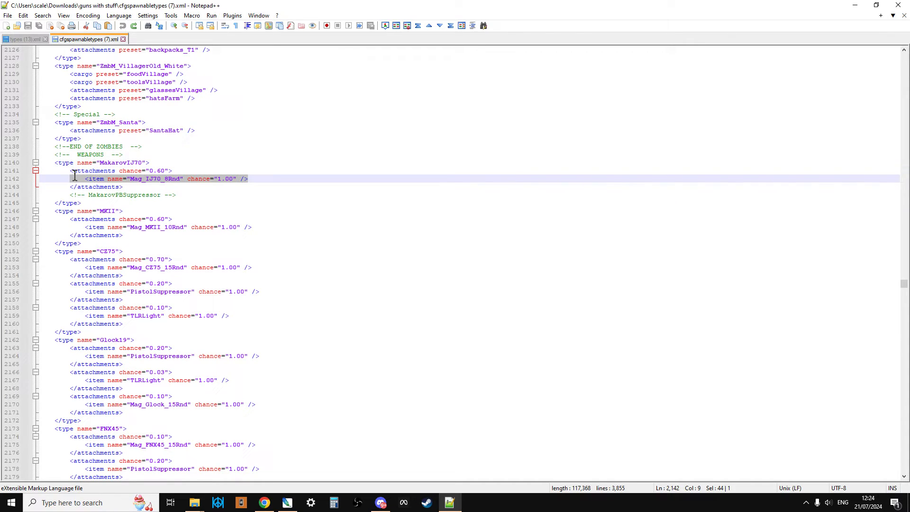
Change the MakarovIJ70 attachments chance from 0.60 to 1.00
click(165, 171)
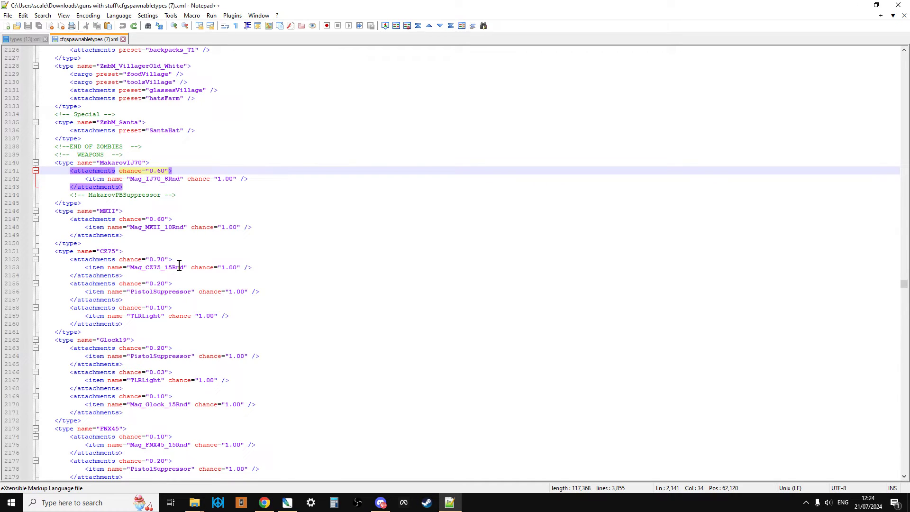
key(BackSpace)
key(BackSpace)
key(BackSpace)
key(BackSpace)
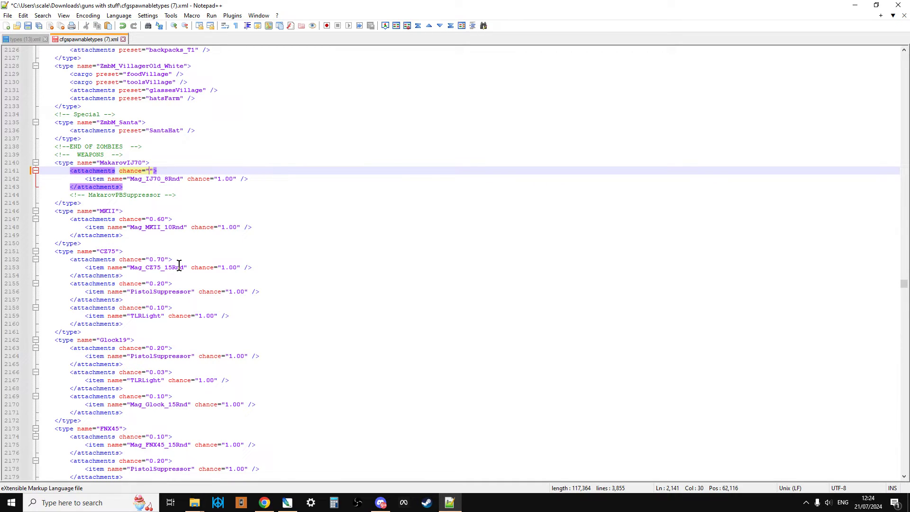
text(1.00)
click(205, 194)
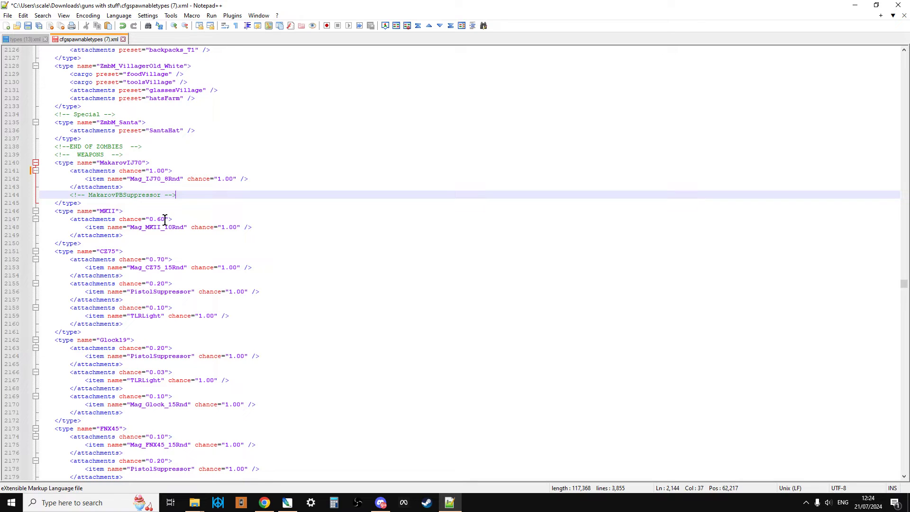
Copy the chance 1.00 attachments tag and paste it over the MKII tag
drag(178, 171, 70, 171)
right_click(74, 175)
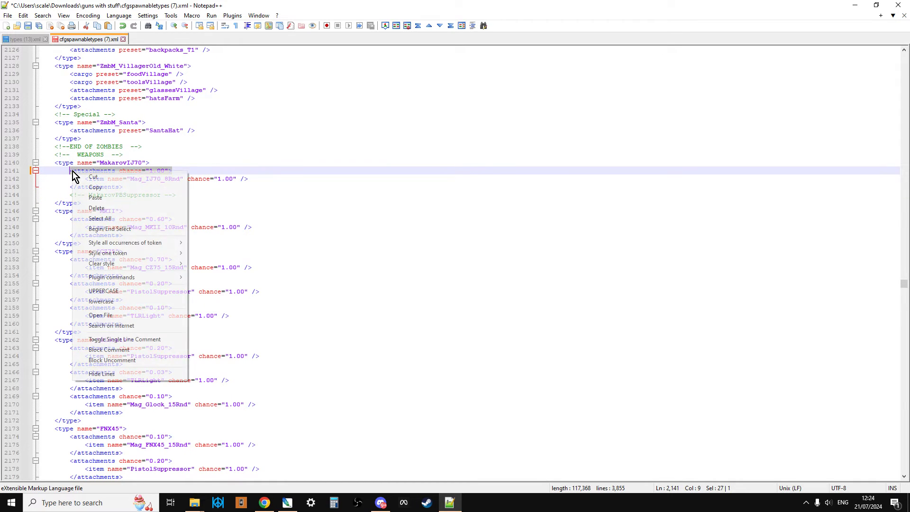
click(95, 187)
drag(187, 219, 69, 219)
key(ctrl+v)
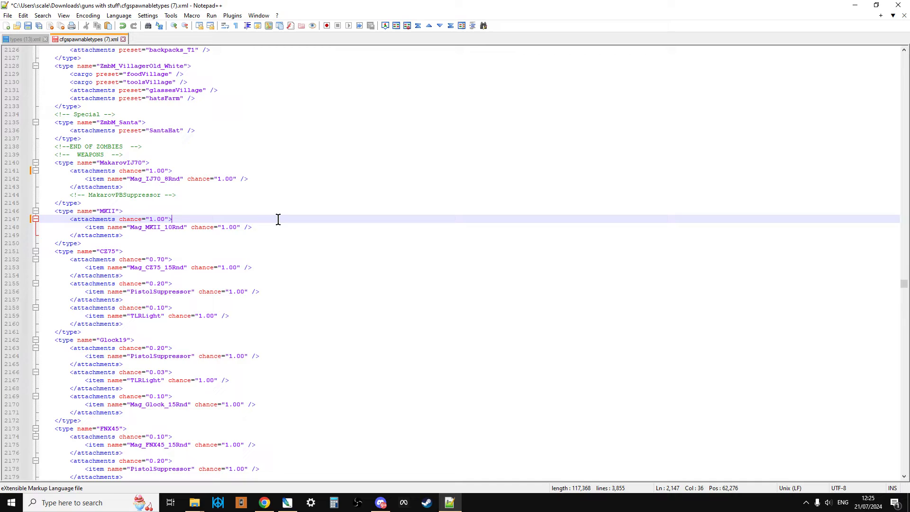
scroll(279, 219, down, 1)
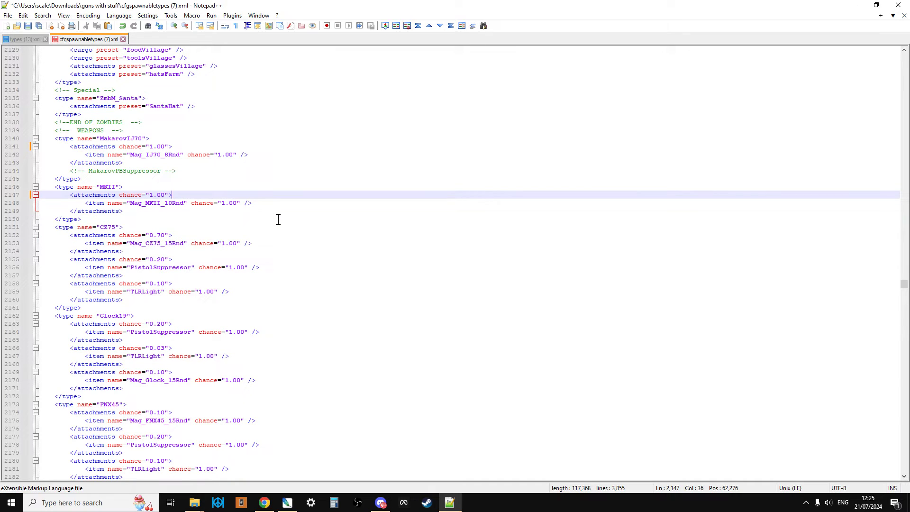
scroll(278, 219, down, 1)
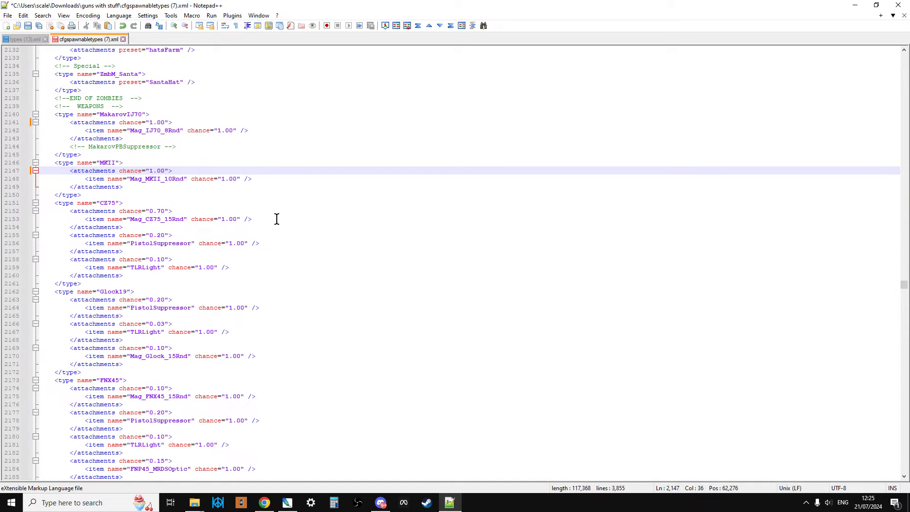
Replace the CZ75 magazine group's chance 0.70 tag with the copied chance="1.00" tag
click(147, 201)
scroll(182, 213, down, 1)
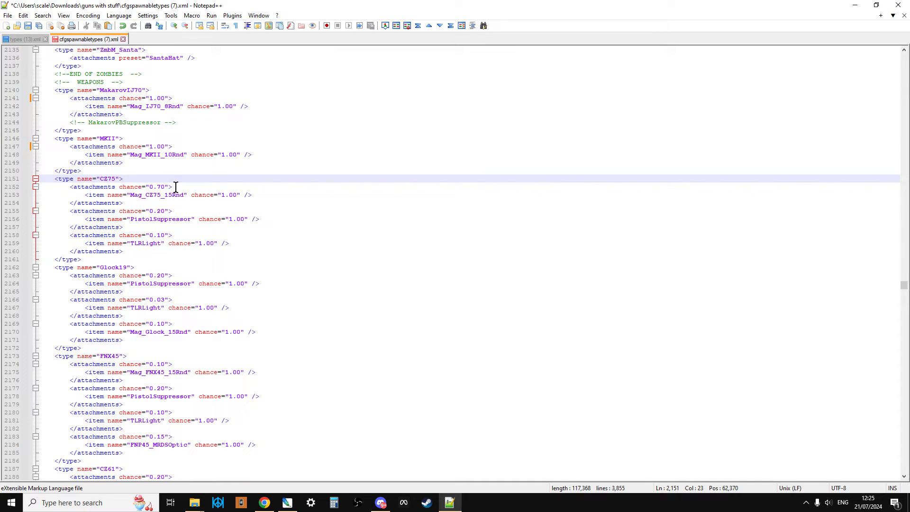
click(195, 188)
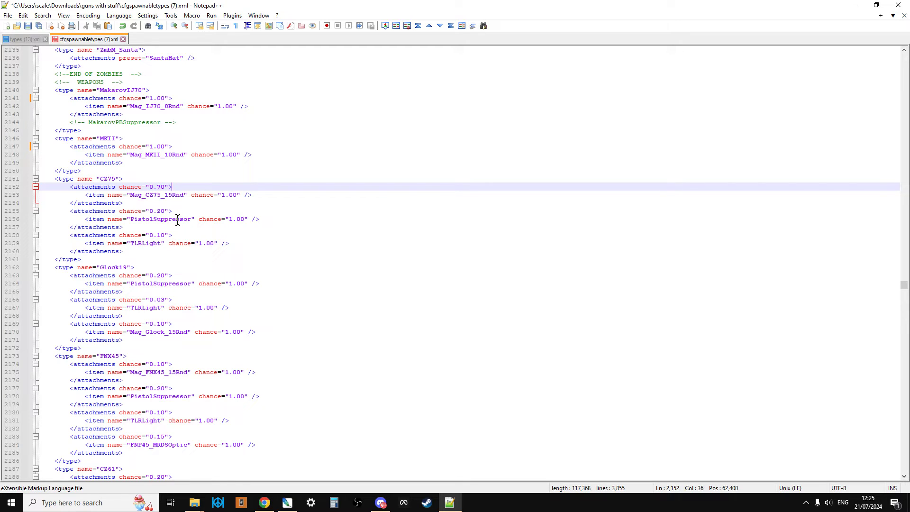
click(173, 243)
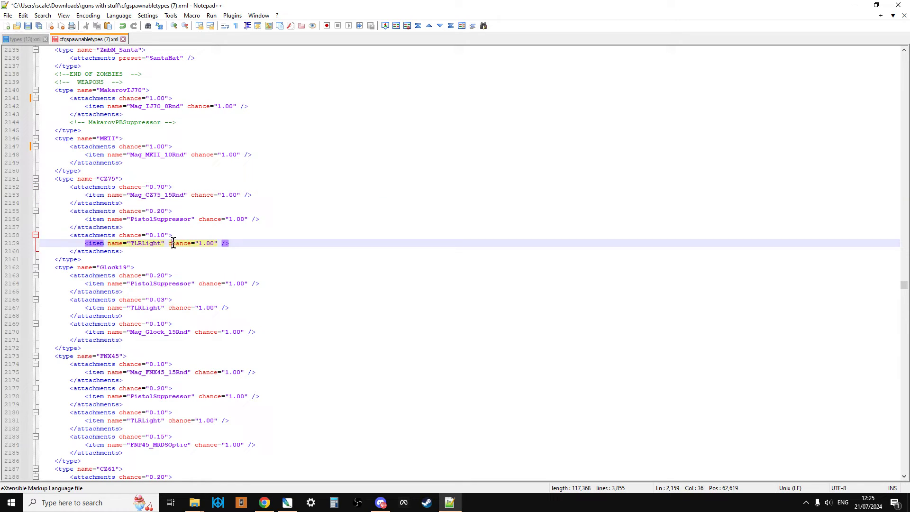
drag(176, 186, 76, 186)
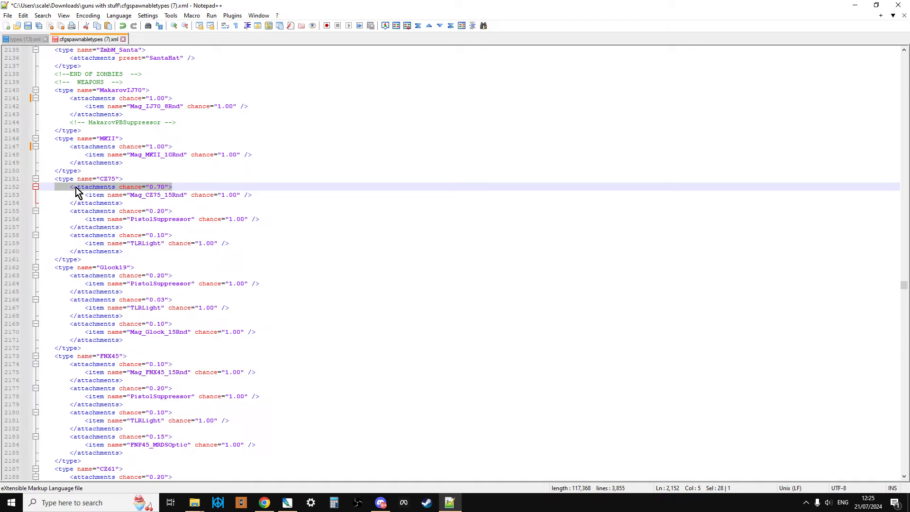
right_click(76, 187)
click(121, 218)
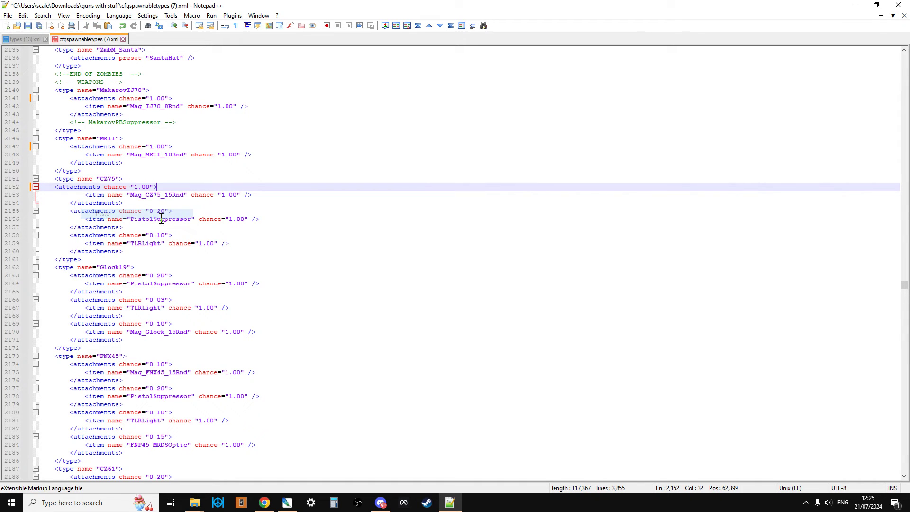
Paste chance="1.00" over the CZ75 PistolSuppressor (0.20) and TLRLight (0.10) group tags
drag(177, 211, 64, 211)
right_click(78, 214)
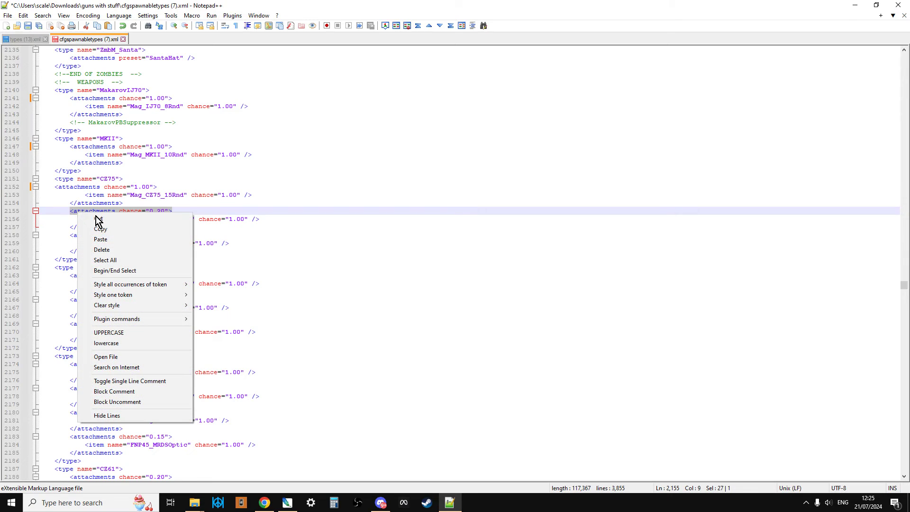
click(117, 240)
drag(174, 235, 64, 233)
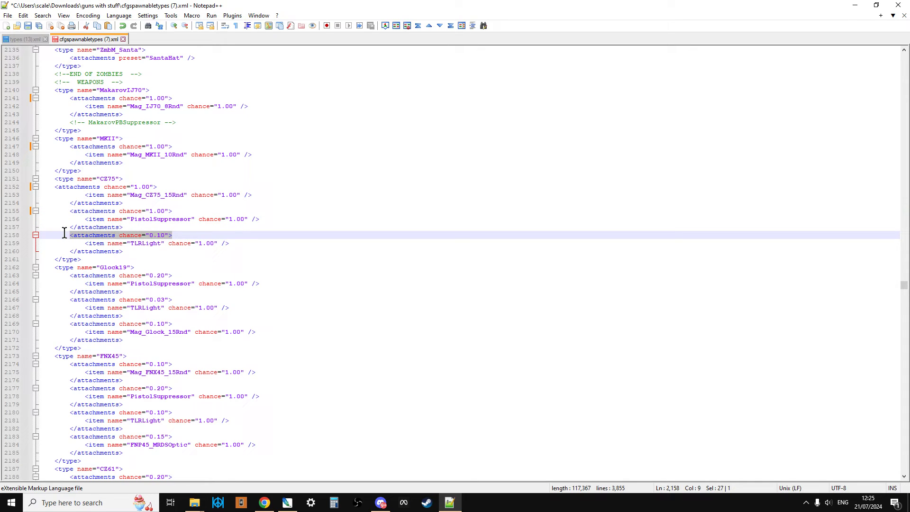
right_click(84, 235)
click(123, 260)
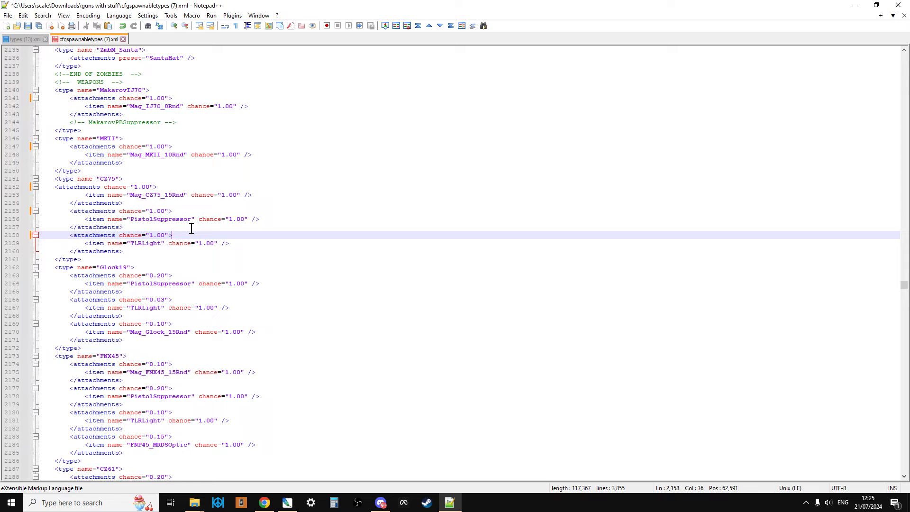
scroll(192, 228, down, 9)
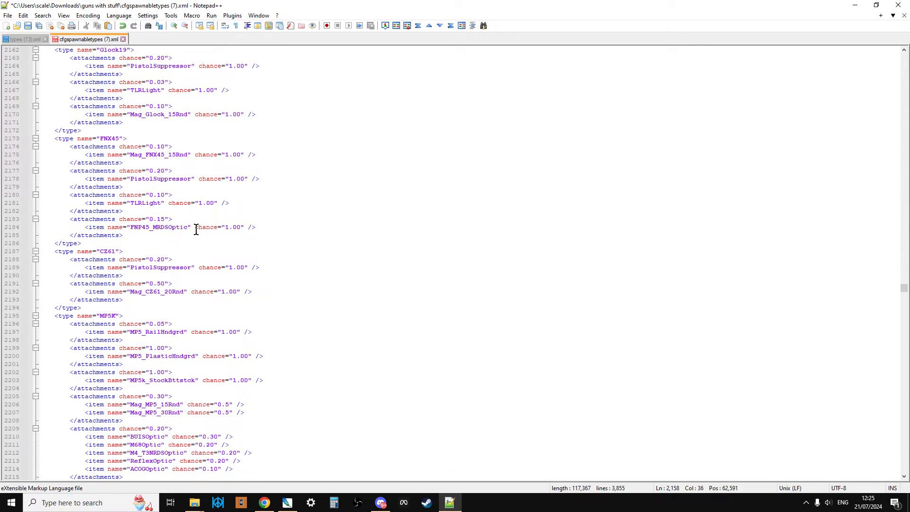
scroll(195, 229, down, 7)
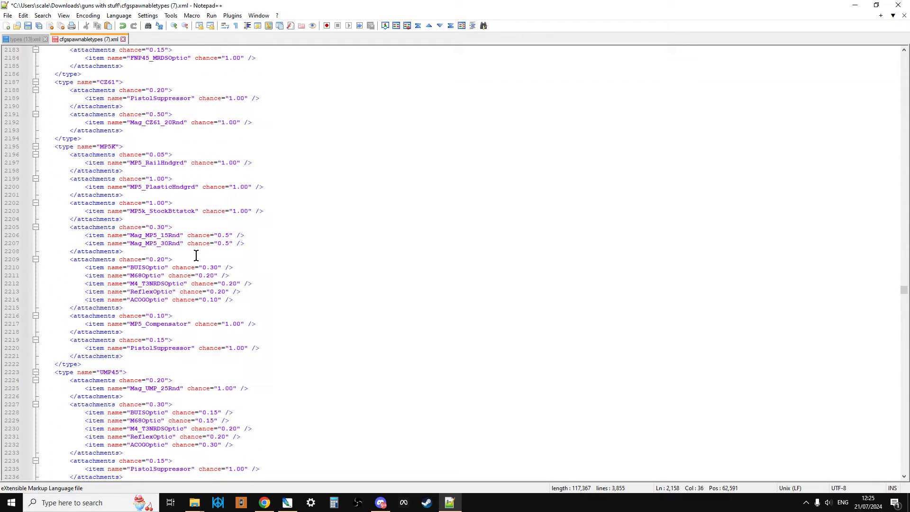
drag(54, 147, 237, 365)
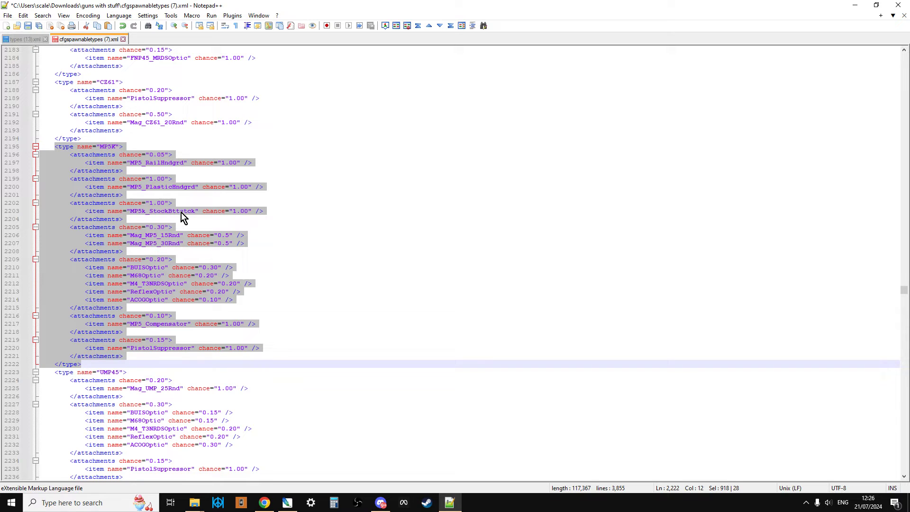
scroll(181, 214, down, 1)
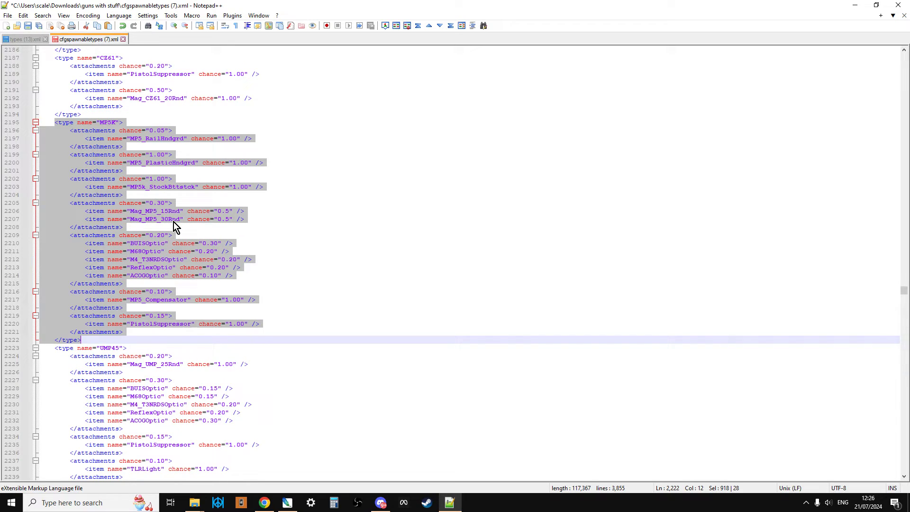
click(173, 222)
drag(85, 212, 246, 219)
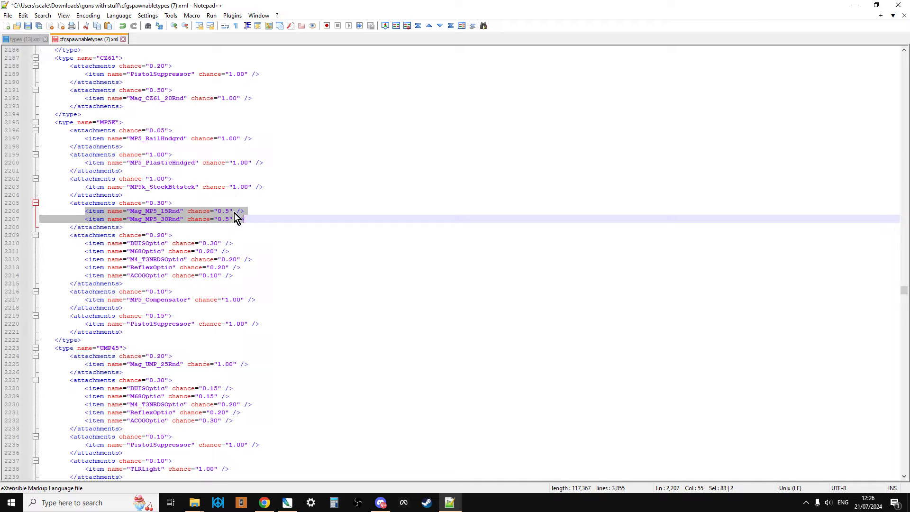
Replace the MP5K magazine group's chance 0.30 tag with the pasted 1.00 tag
click(183, 226)
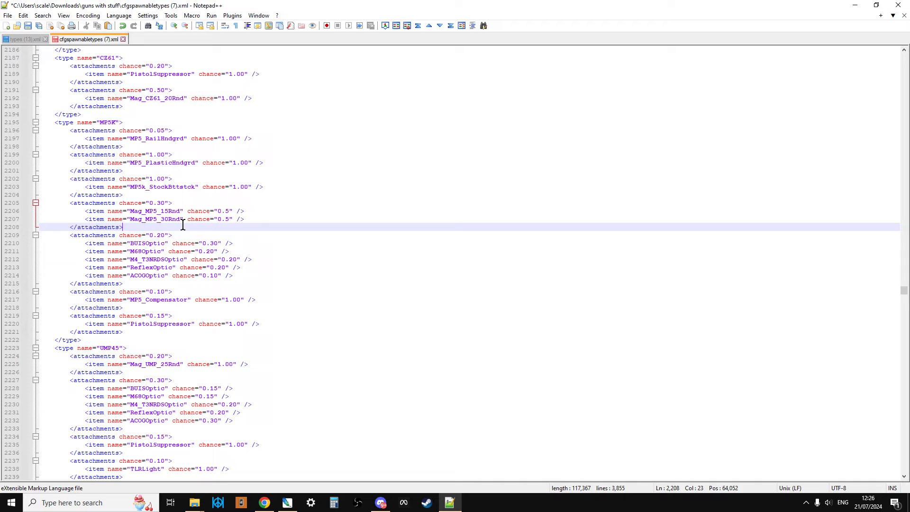
click(176, 203)
drag(177, 203, 70, 203)
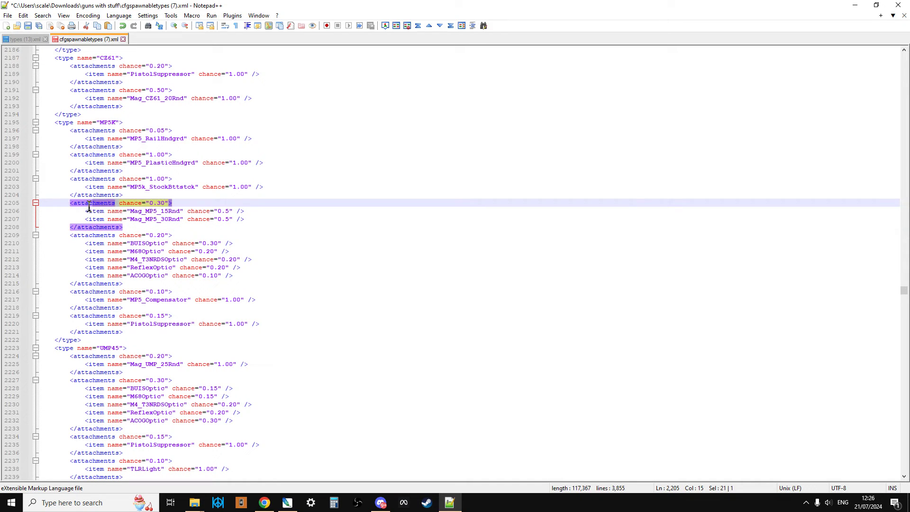
right_click(100, 203)
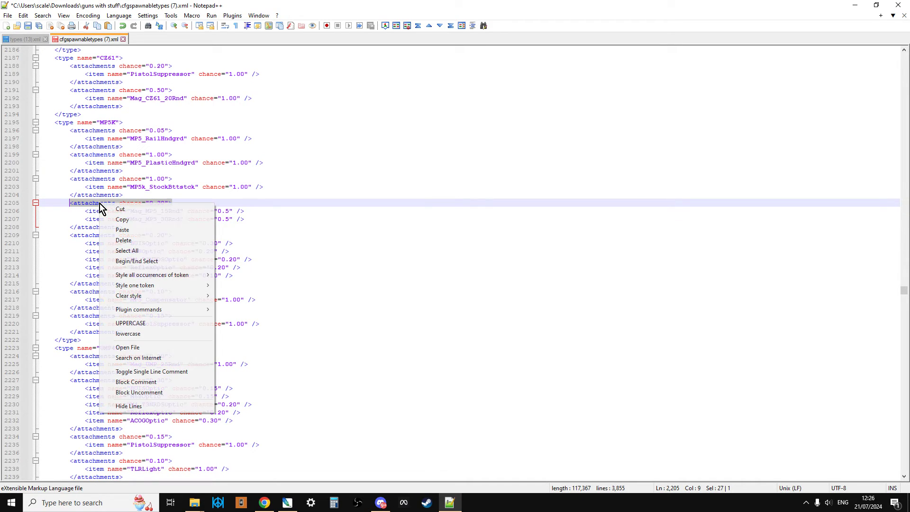
click(123, 230)
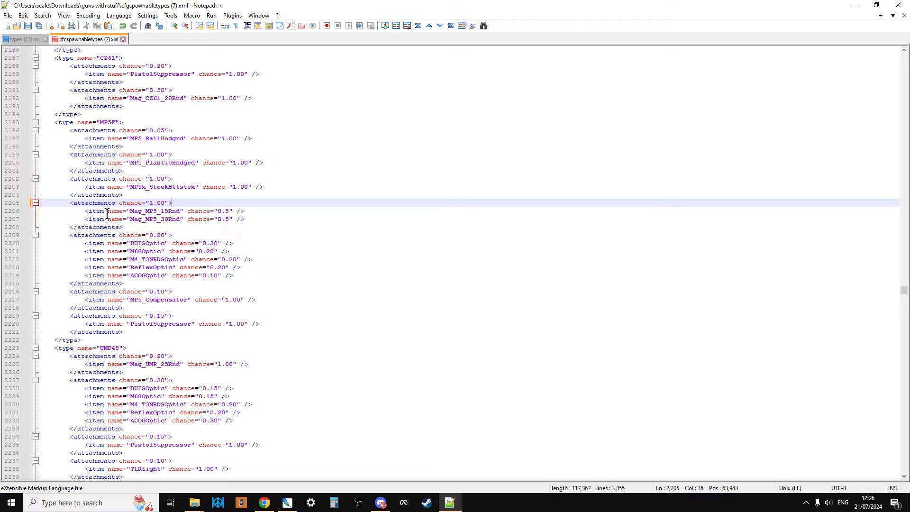
Set Mag_MP5_30Rnd's chance to 1.0 and delete the Mag_MP5_15Rnd line
click(228, 219)
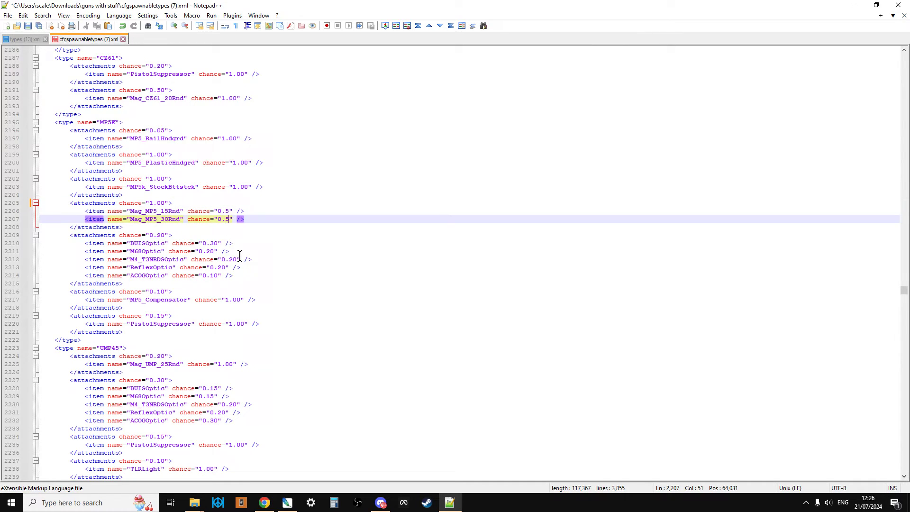
key(BackSpace)
key(BackSpace)
key(BackSpace)
text(1.0)
drag(263, 211, 67, 214)
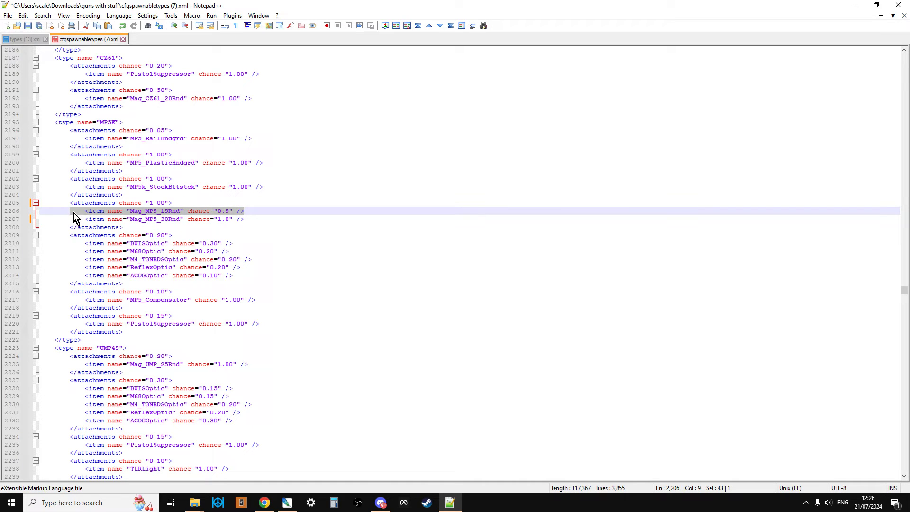
key(Delete)
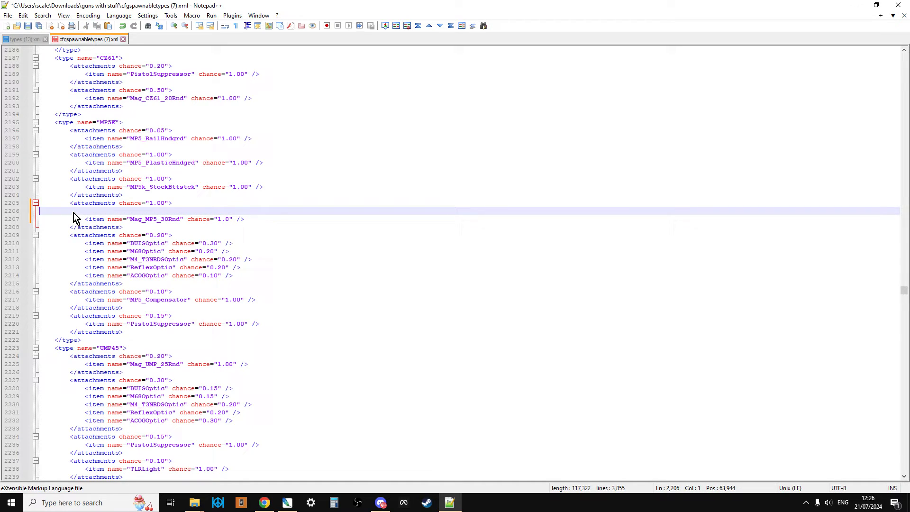
key(BackSpace)
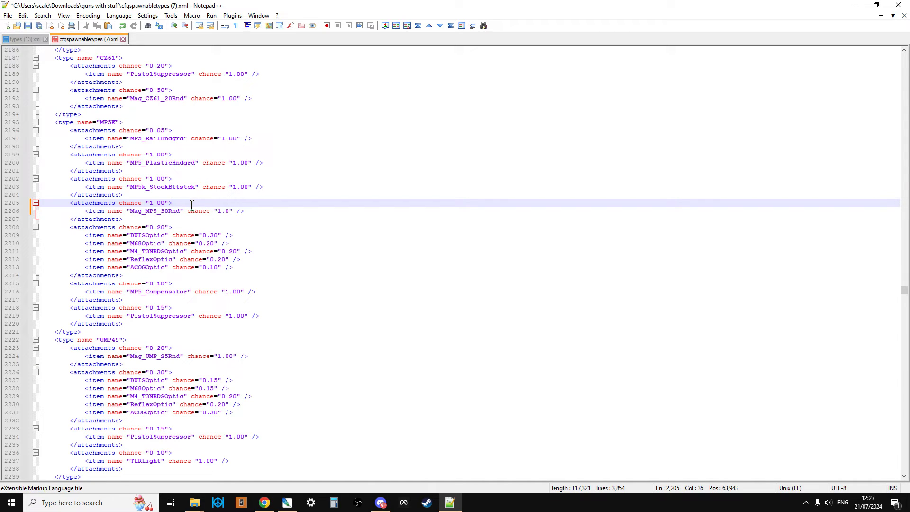
click(258, 213)
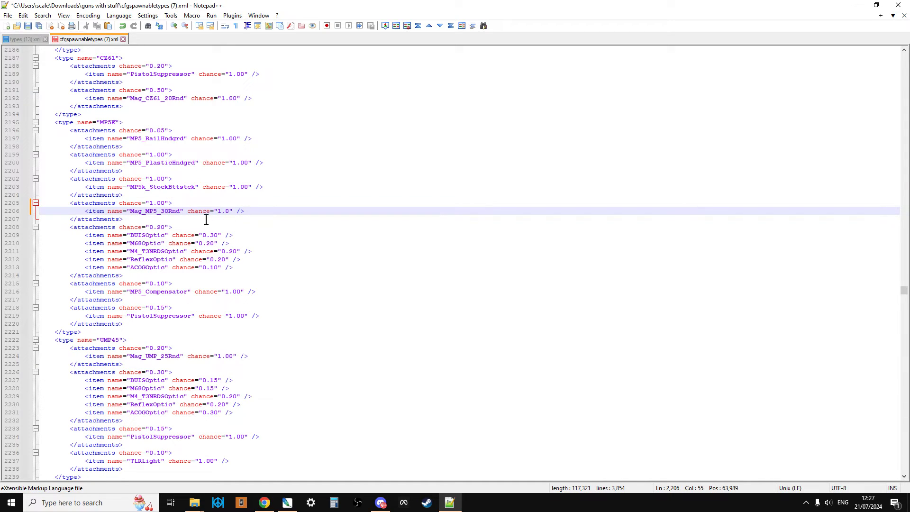
Replace the MP5K optics group's chance 0.20 tag with the pasted 1.00 tag
click(173, 228)
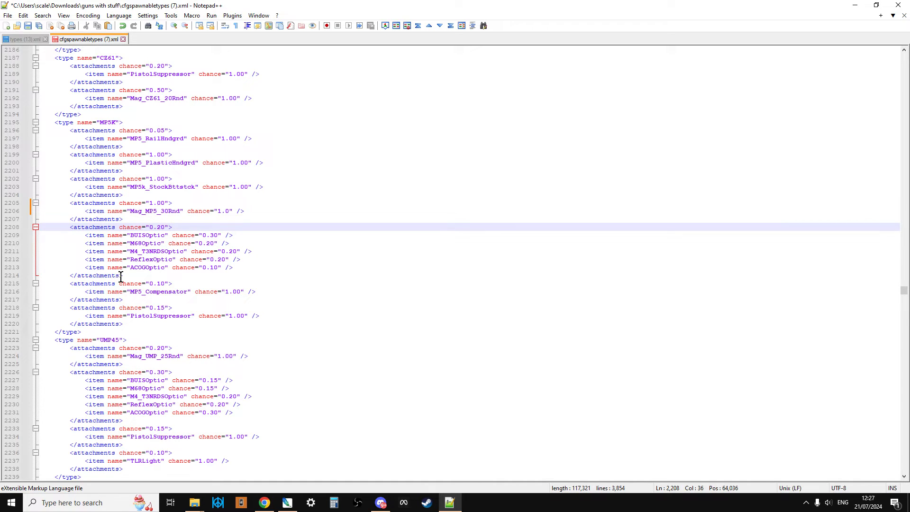
drag(121, 277, 61, 229)
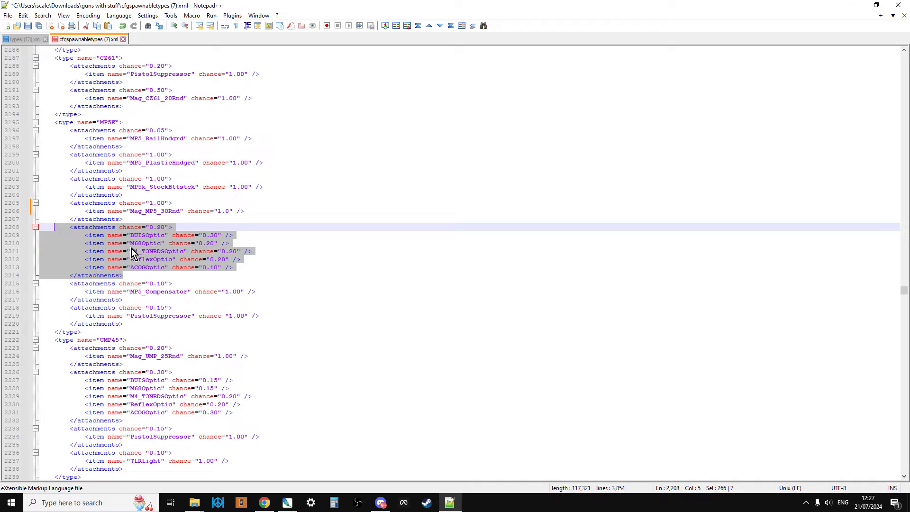
click(157, 268)
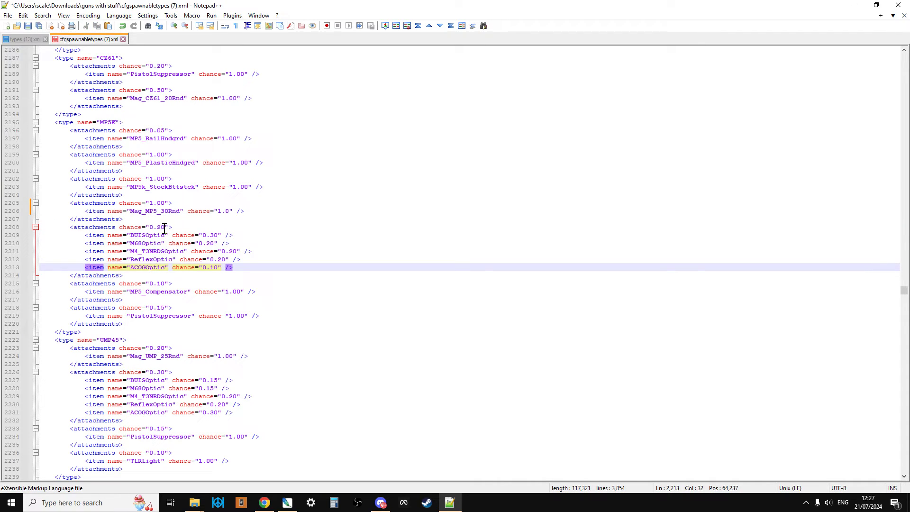
drag(173, 227, 69, 227)
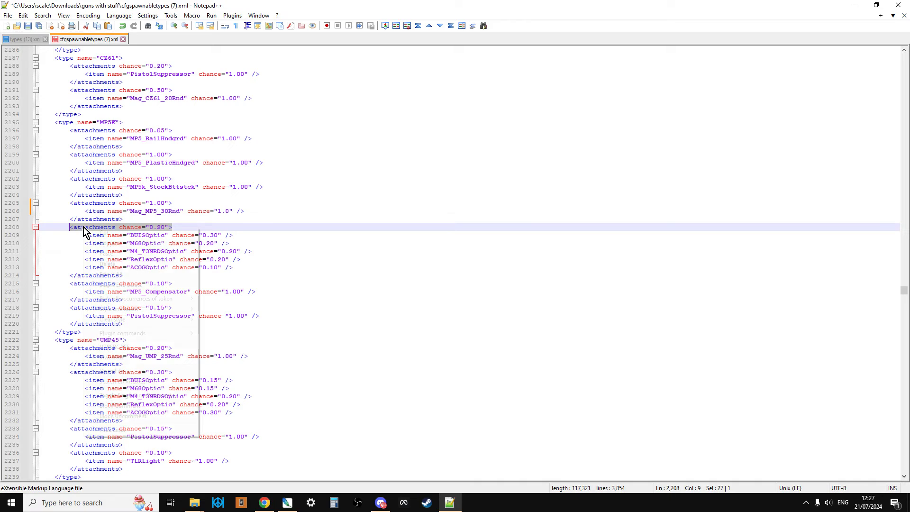
right_click(83, 227)
click(111, 253)
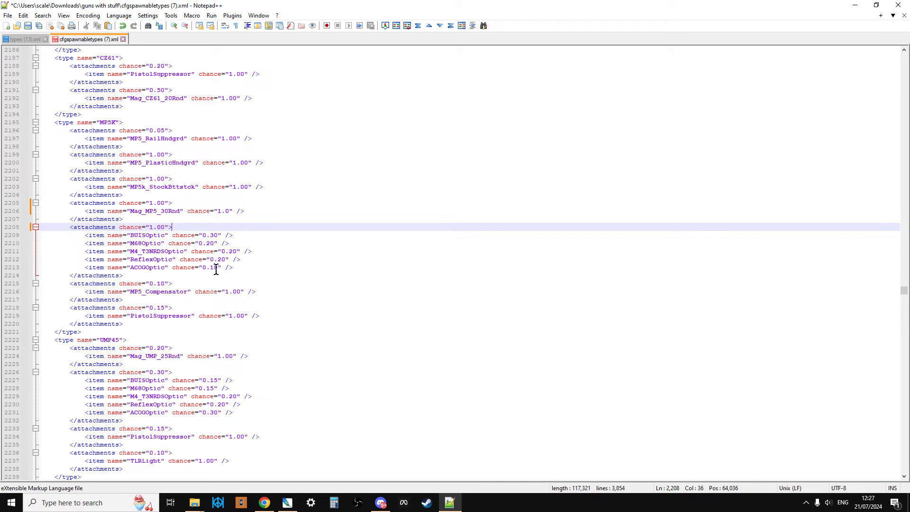
Review the chances of the five optics, BUISOptic through ACOGOptic, left at 0.10–0.30
click(214, 236)
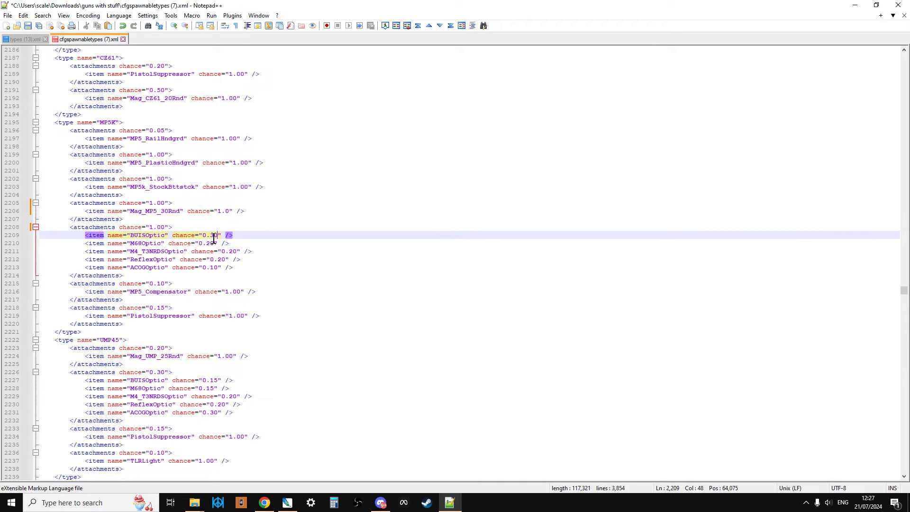
click(214, 243)
click(238, 251)
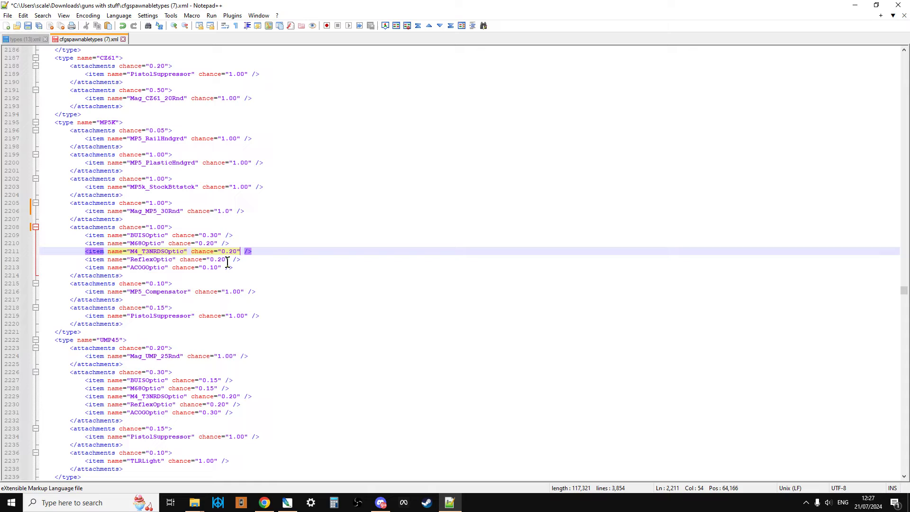
click(228, 260)
click(221, 269)
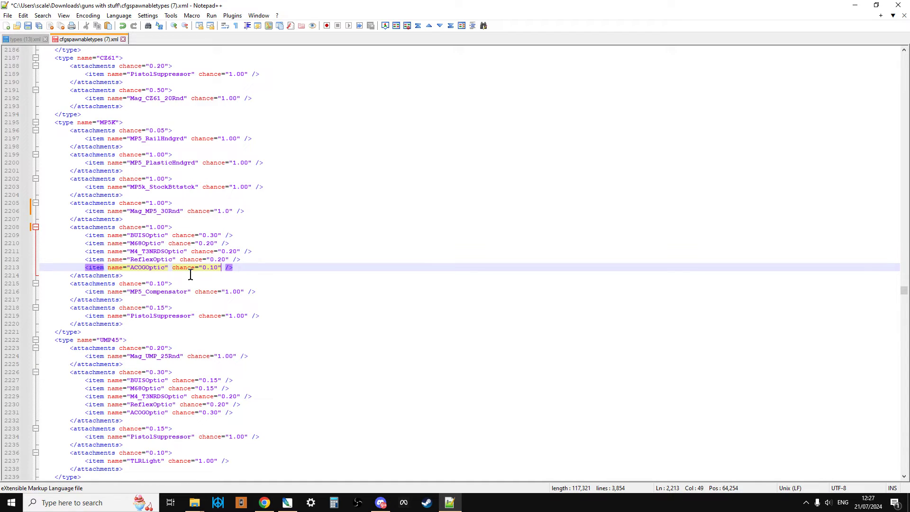
drag(135, 275, 62, 229)
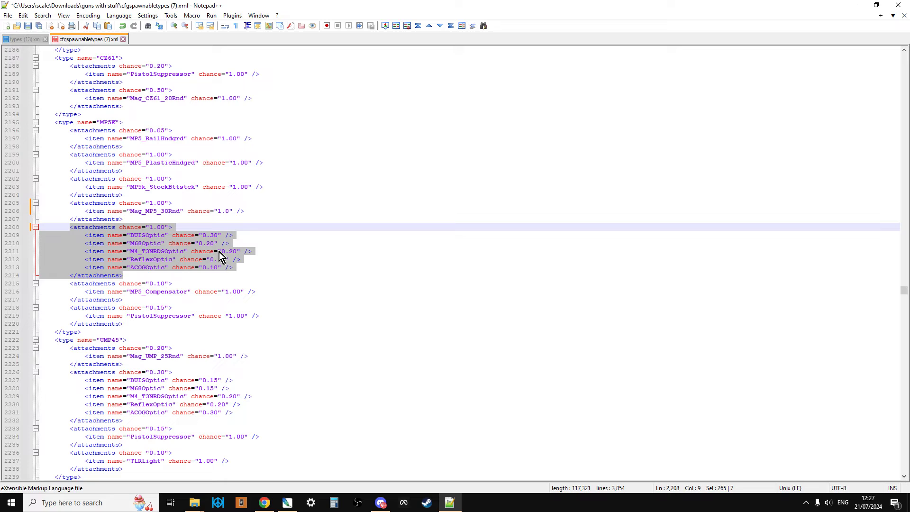
click(185, 283)
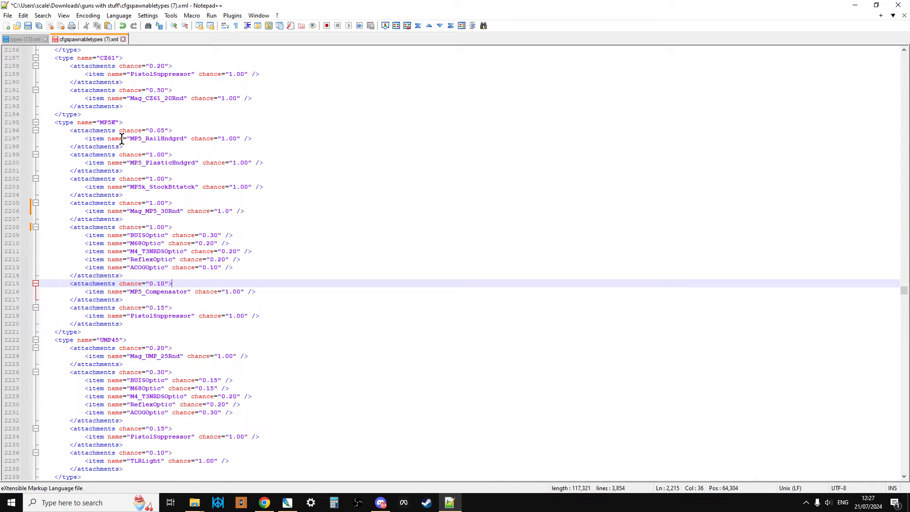
drag(188, 227, 55, 227)
key(ctrl+c)
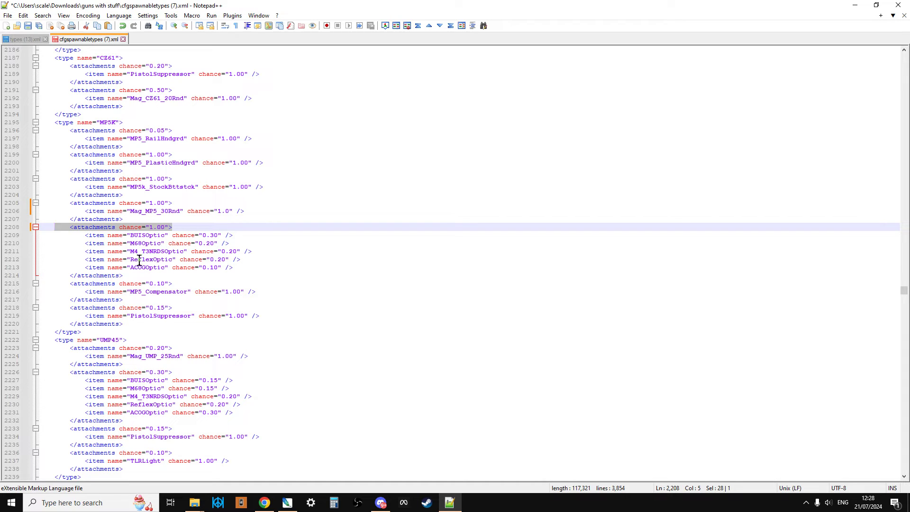
click(234, 259)
drag(234, 259, 85, 260)
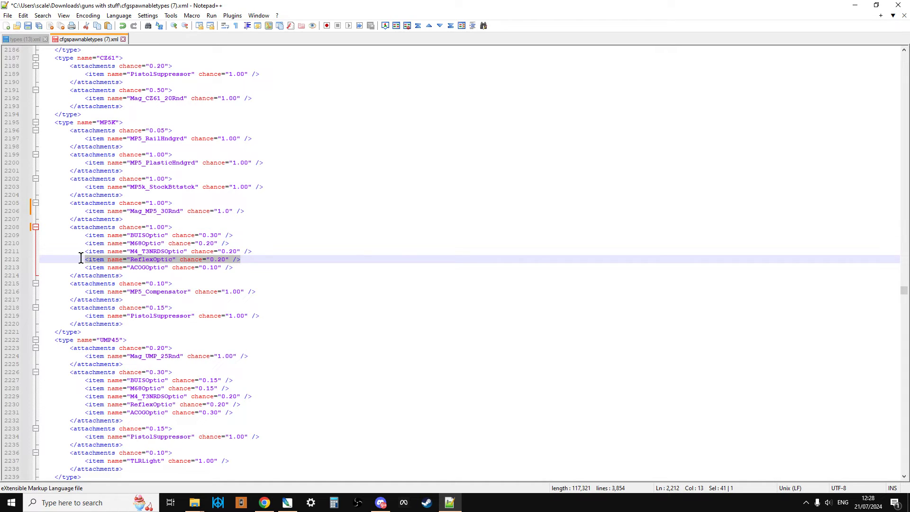
click(187, 275)
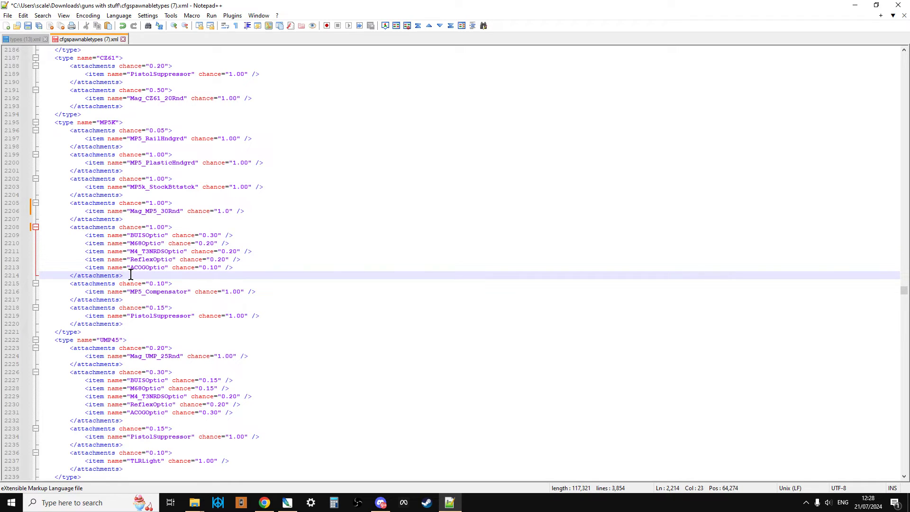
drag(132, 273, 54, 230)
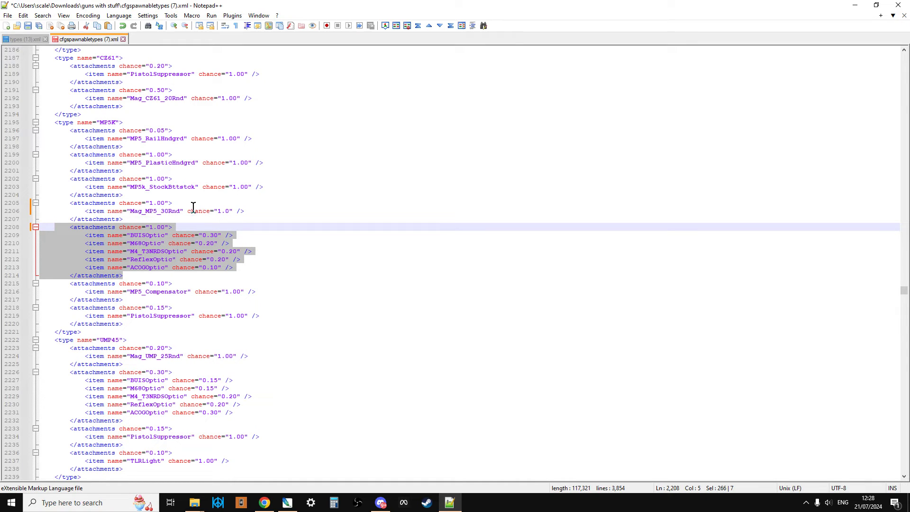
scroll(197, 224, down, 1)
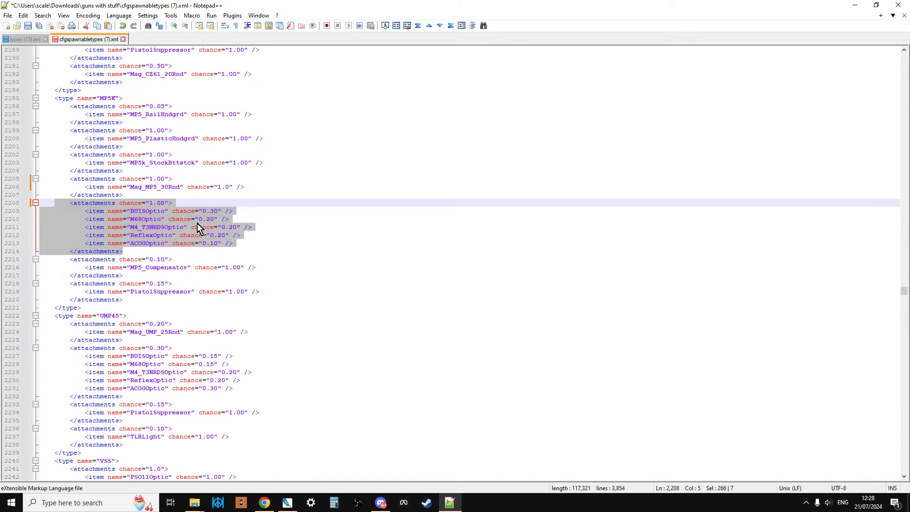
click(133, 258)
scroll(133, 256, down, 1)
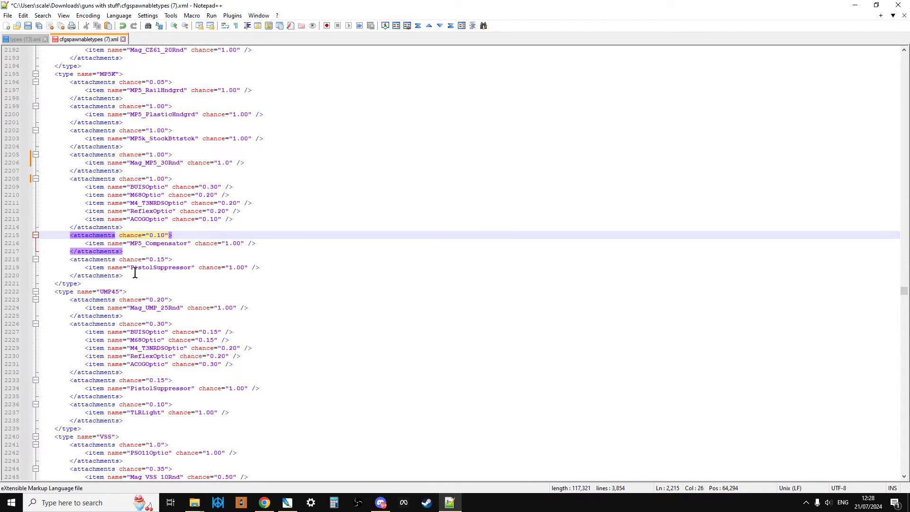
Replace the MP5K PistolSuppressor group's chance 0.15 tag with the pasted 1.00 tag
drag(124, 276, 69, 235)
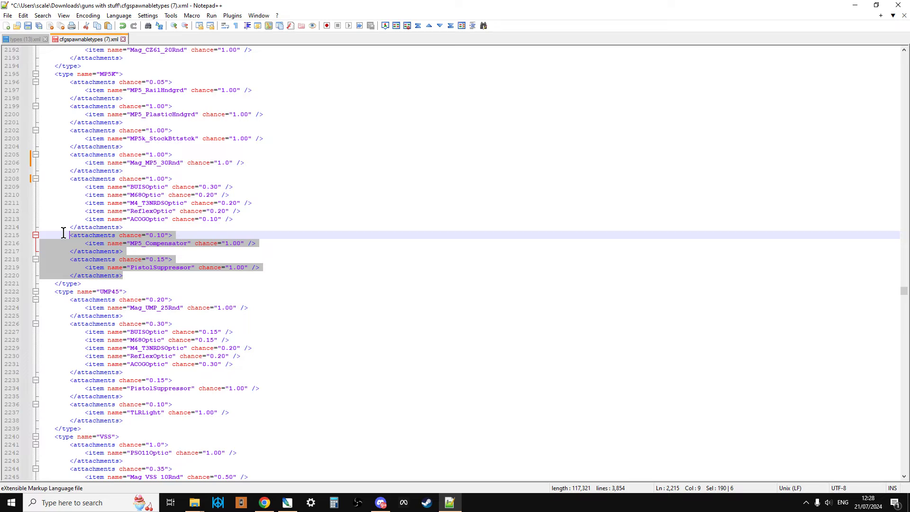
click(172, 270)
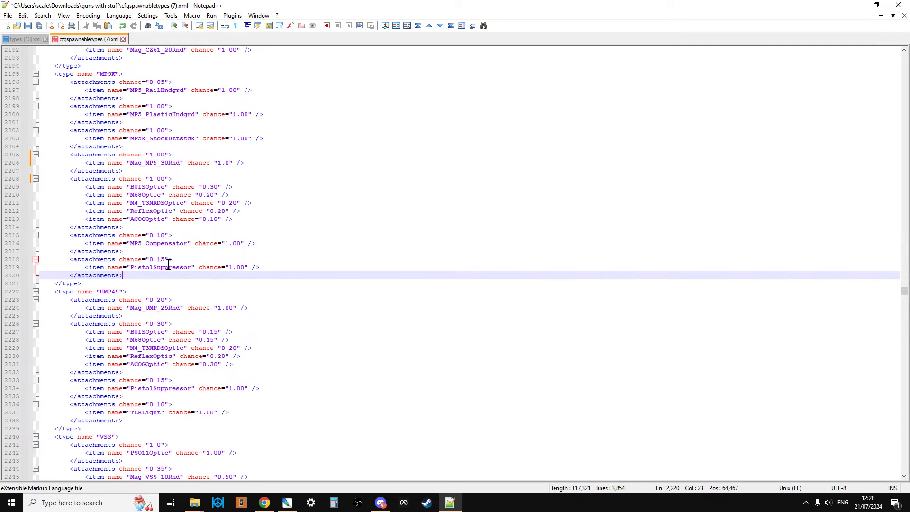
click(172, 261)
click(149, 282)
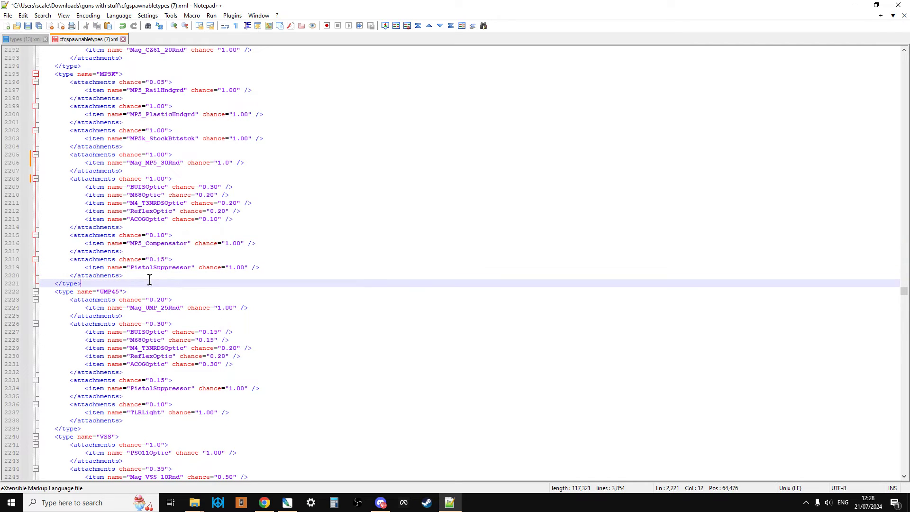
click(188, 258)
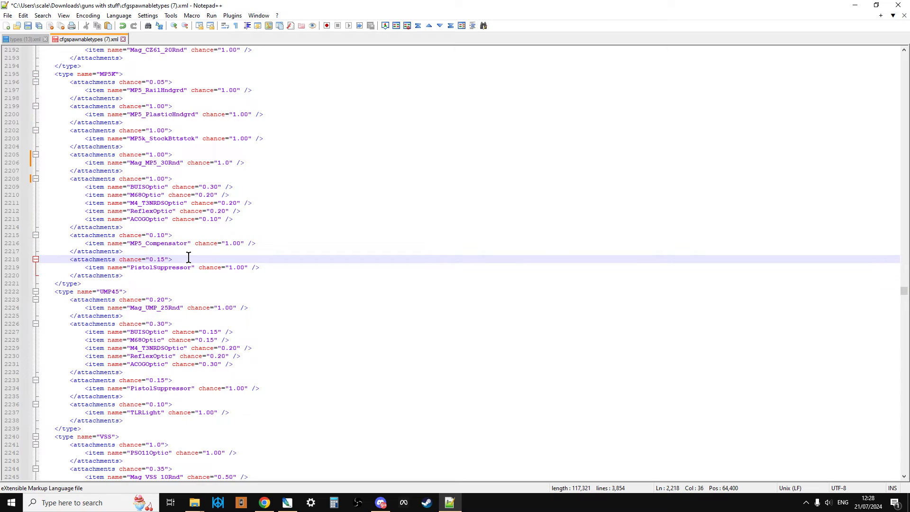
drag(188, 258, 71, 259)
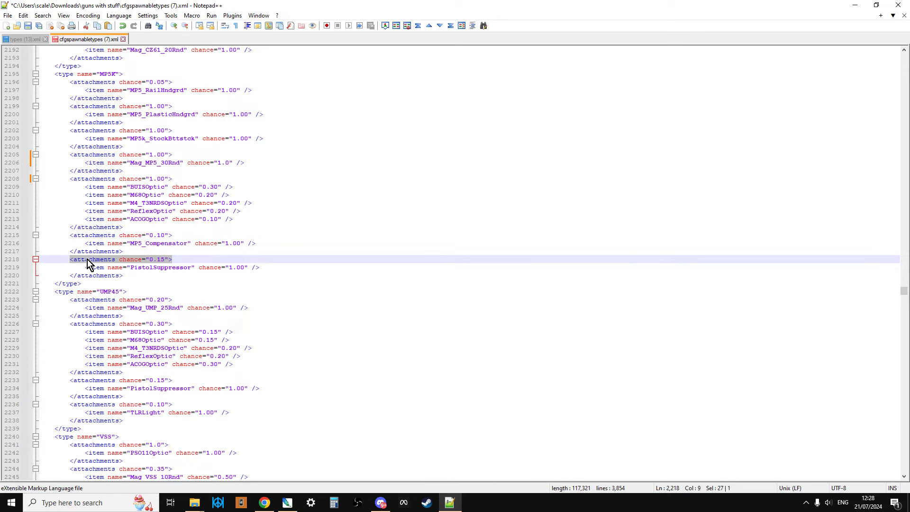
right_click(89, 259)
click(144, 284)
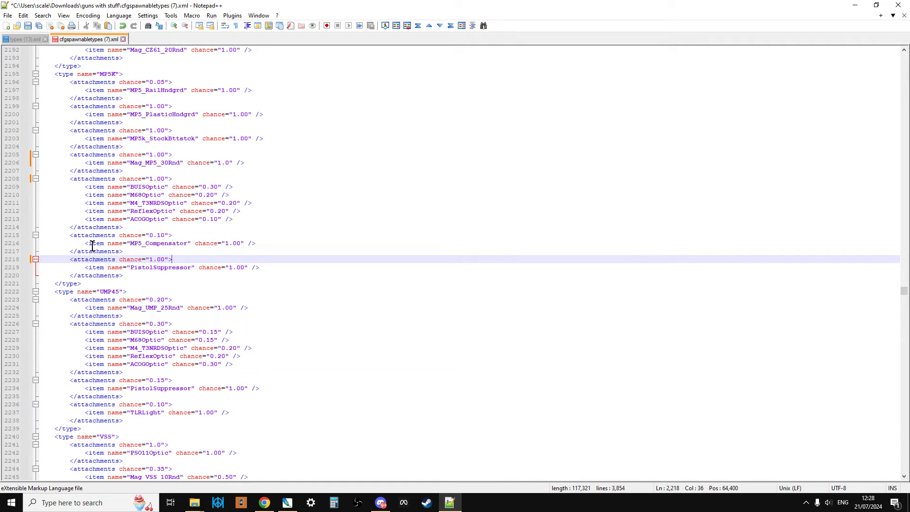
click(69, 236)
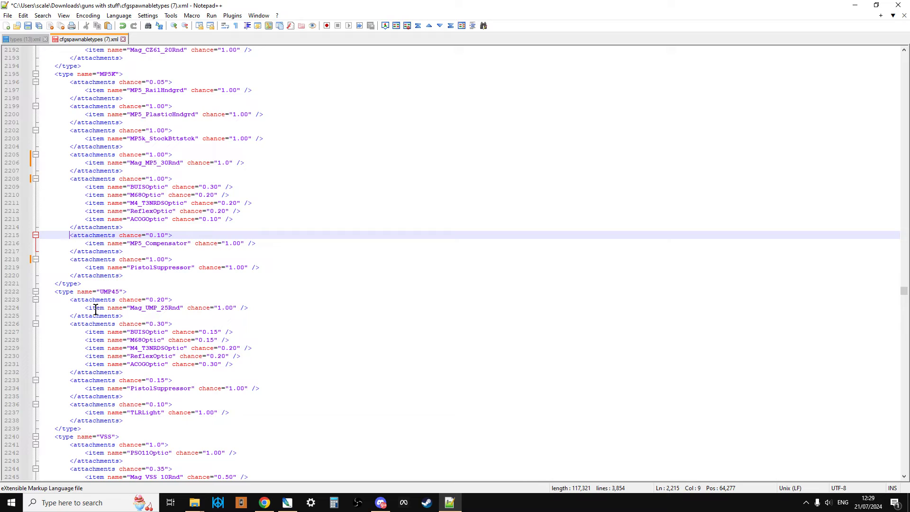
Wrap the MP5_Compensator block in <!-- --> comments and save cfgspawnabletypes (7).xml
text(<!)
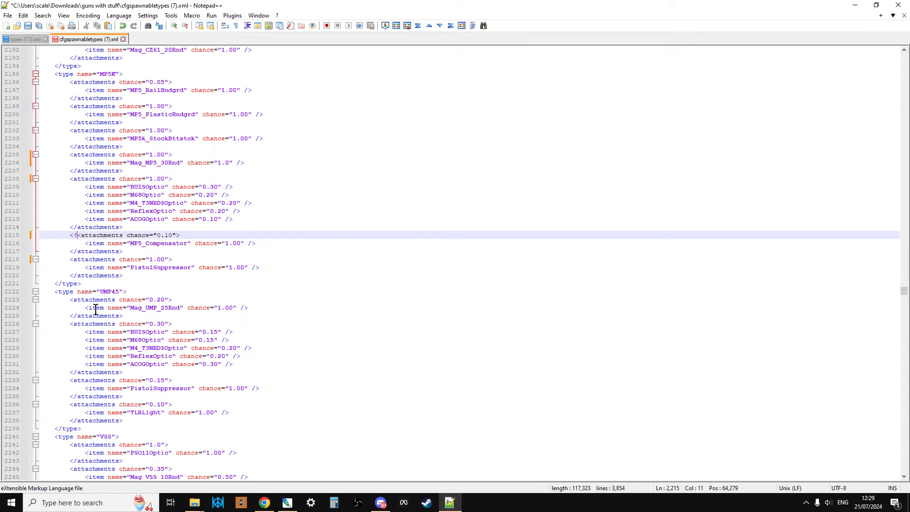
text(--)
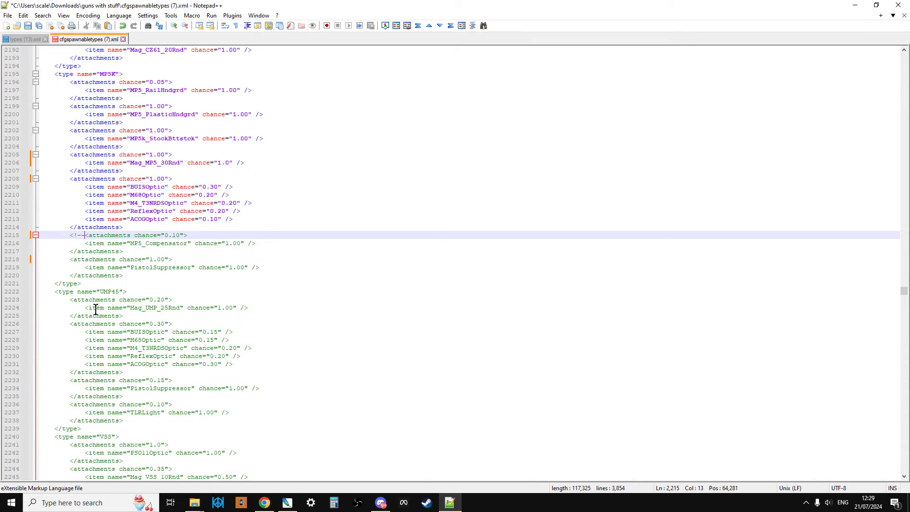
click(151, 248)
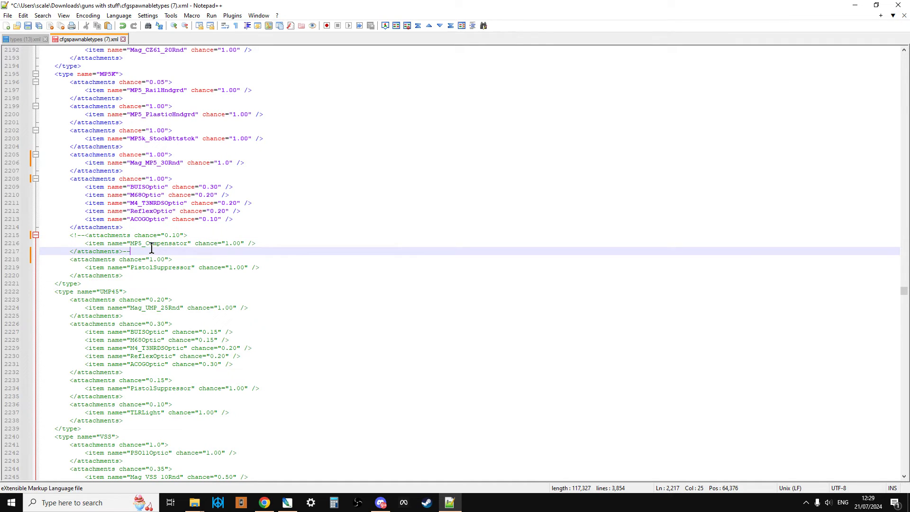
text(-->)
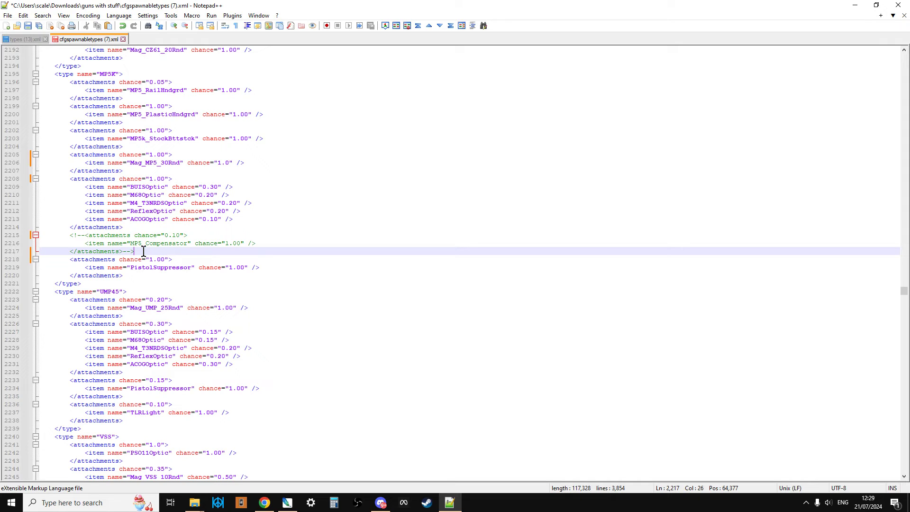
drag(135, 251, 70, 236)
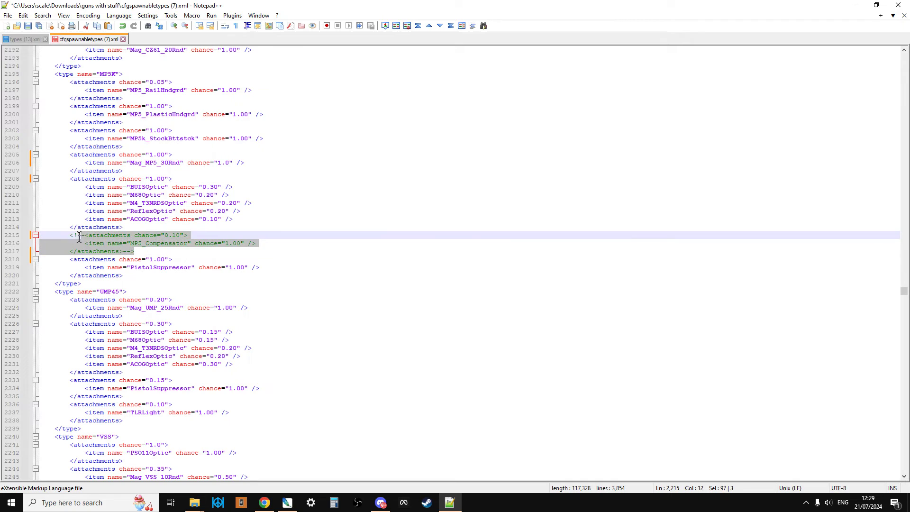
click(150, 250)
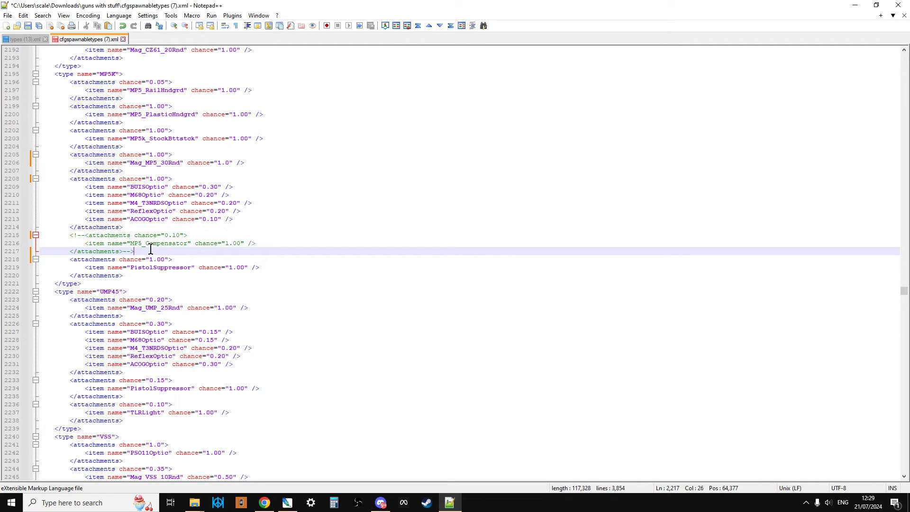
click(30, 27)
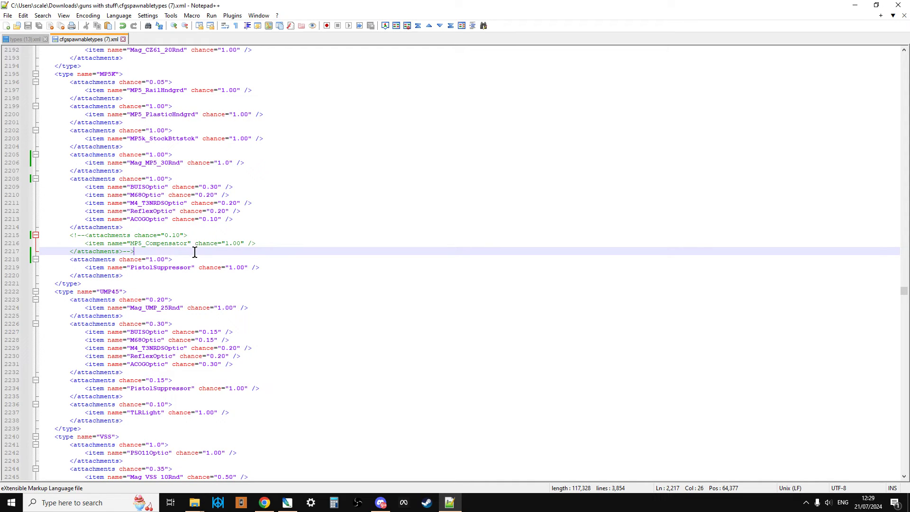
Switch to Chrome's xmlvalidation.com tab and scroll down to its file-upload form
scroll(196, 256, down, 1)
scroll(196, 258, down, 1)
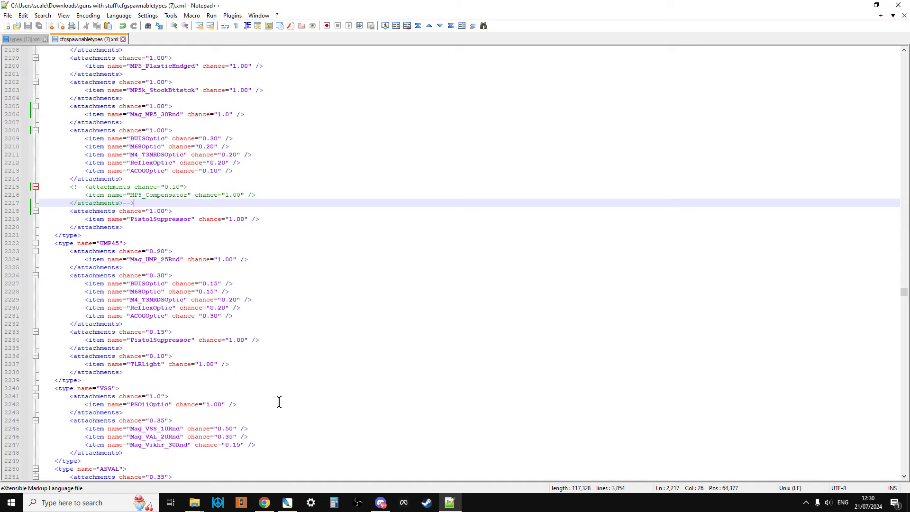
click(262, 505)
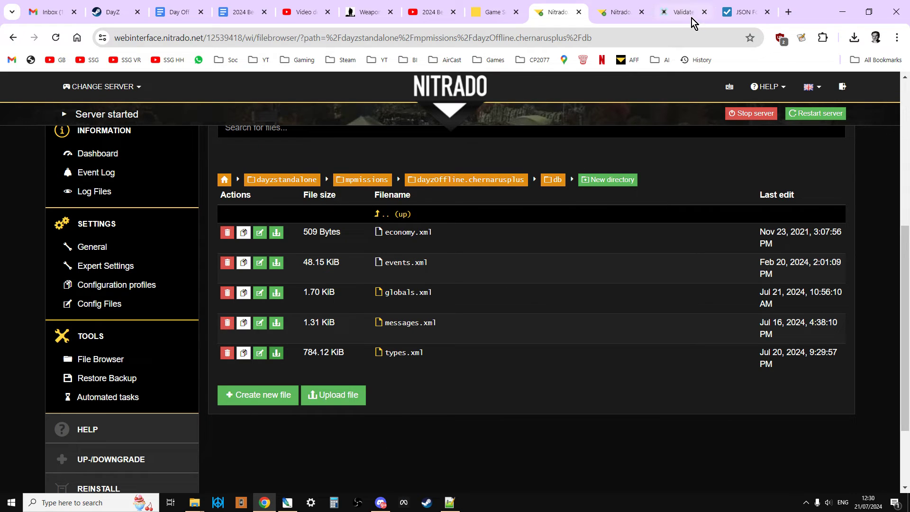
click(678, 14)
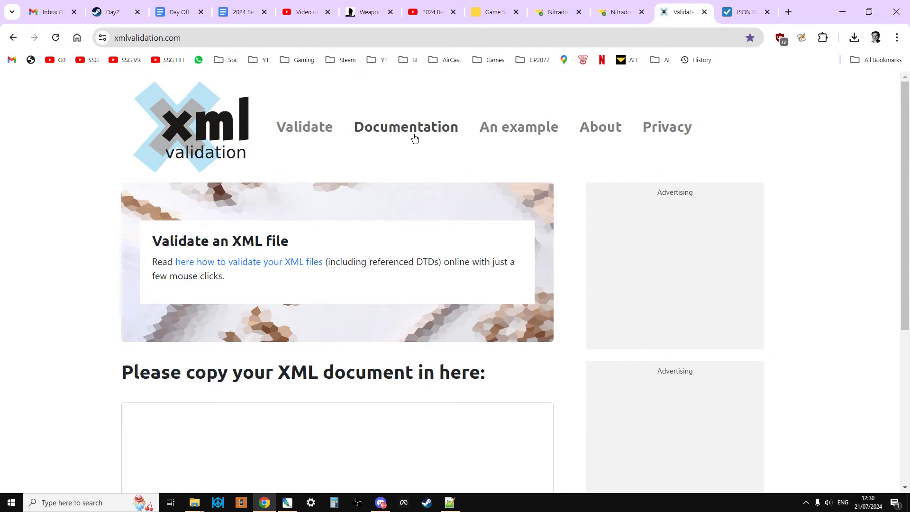
scroll(313, 327, down, 1)
scroll(313, 327, down, 4)
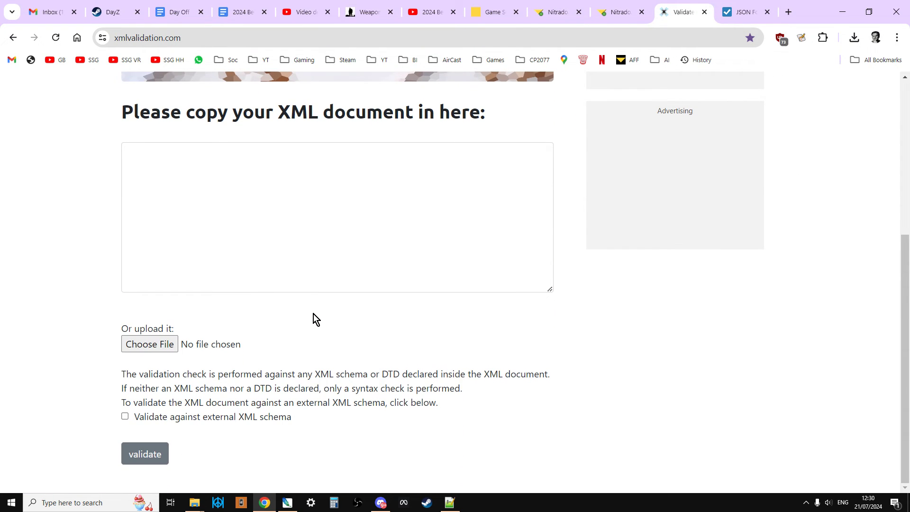
Upload types (13).xml from Downloads > guns with stuff and validate it
click(149, 346)
click(67, 189)
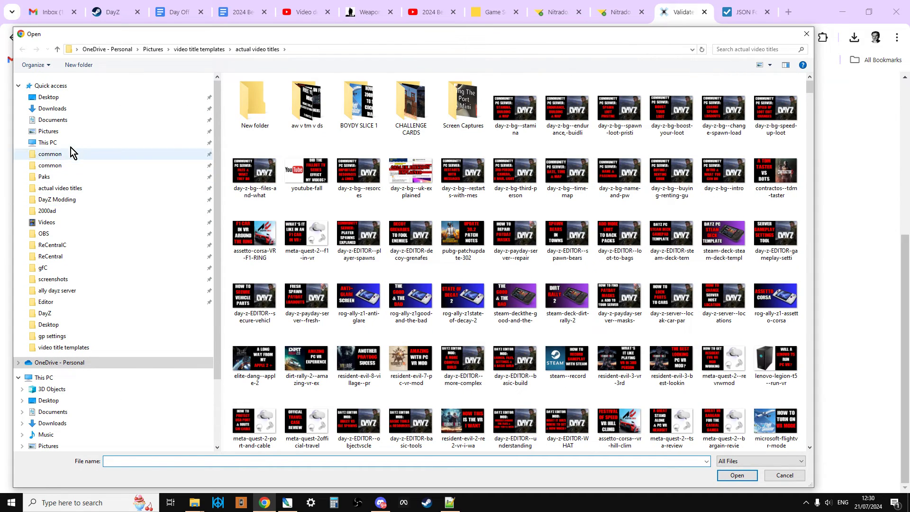
click(60, 109)
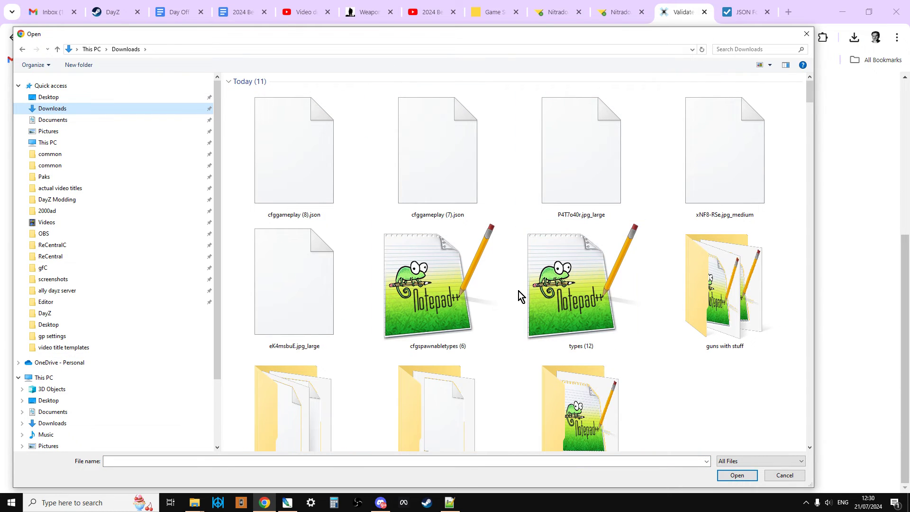
double_click(678, 290)
click(256, 103)
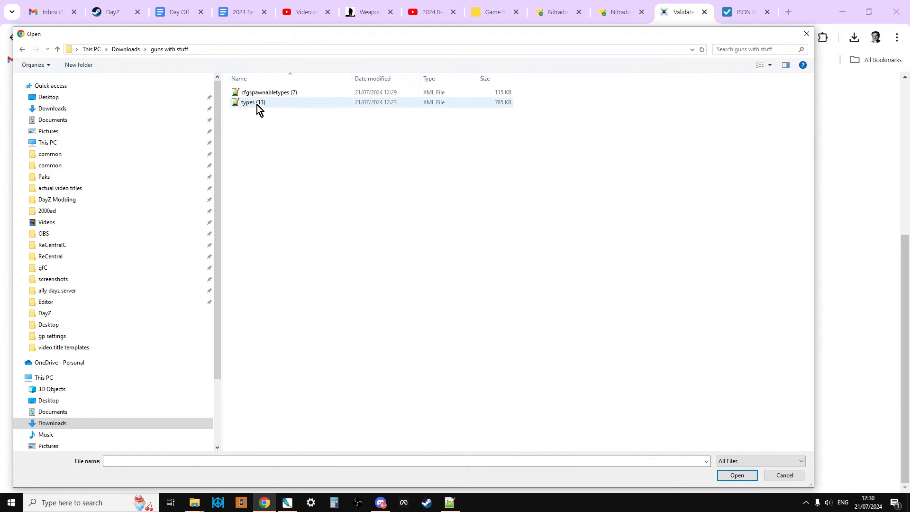
click(741, 478)
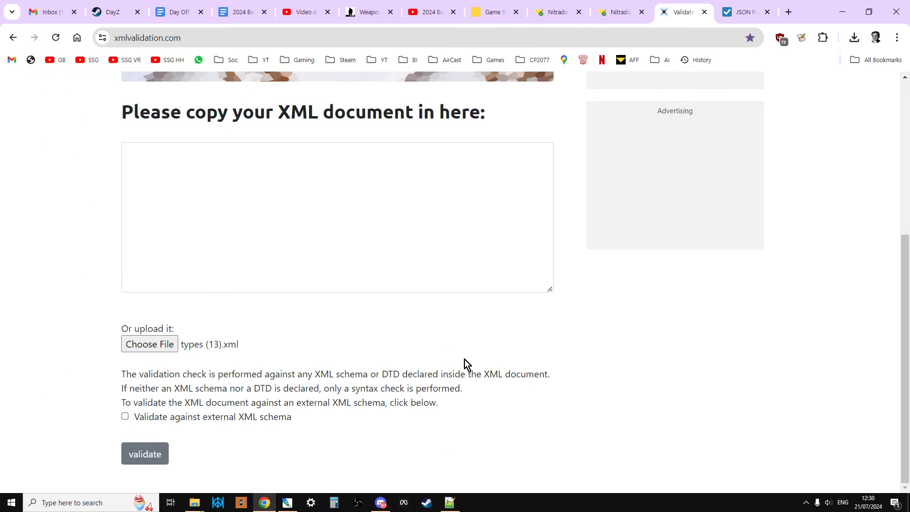
click(146, 462)
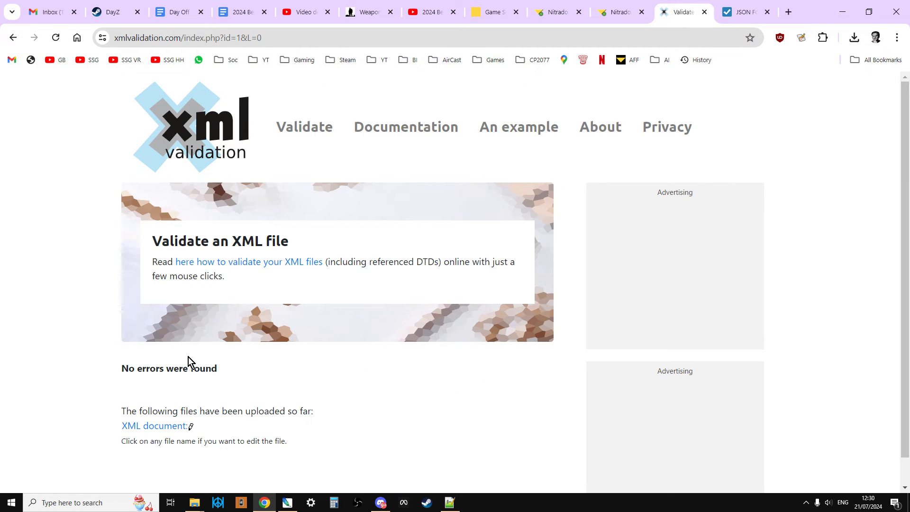
Validate cfgspawnabletypes (7).xml, getting the result 'No errors were found'
click(198, 126)
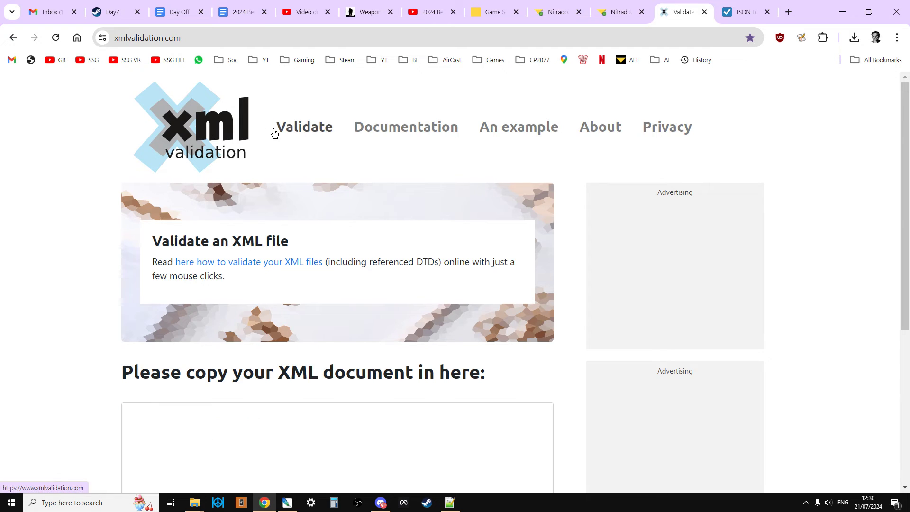
scroll(278, 215, down, 5)
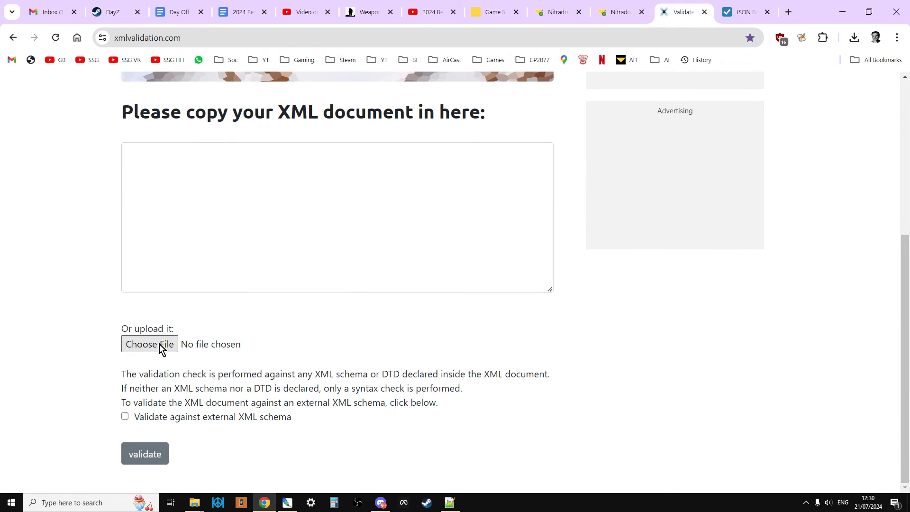
click(160, 344)
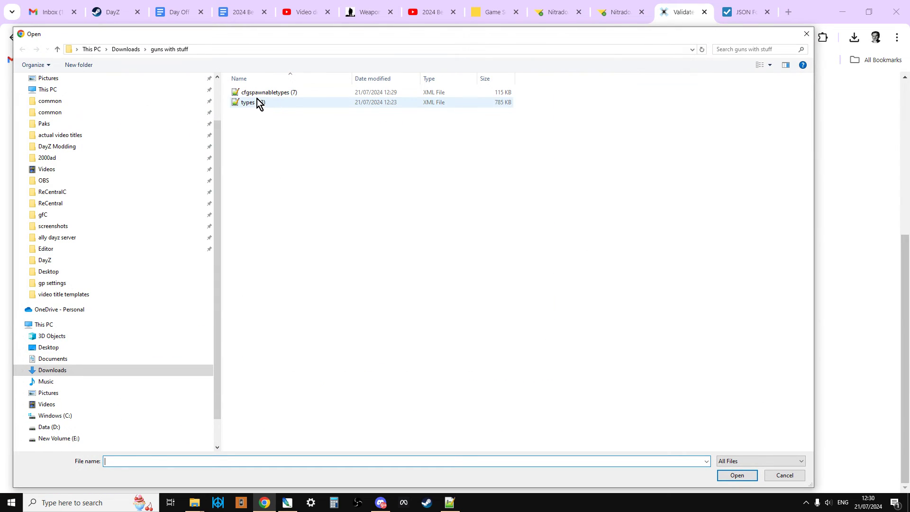
click(263, 92)
click(737, 476)
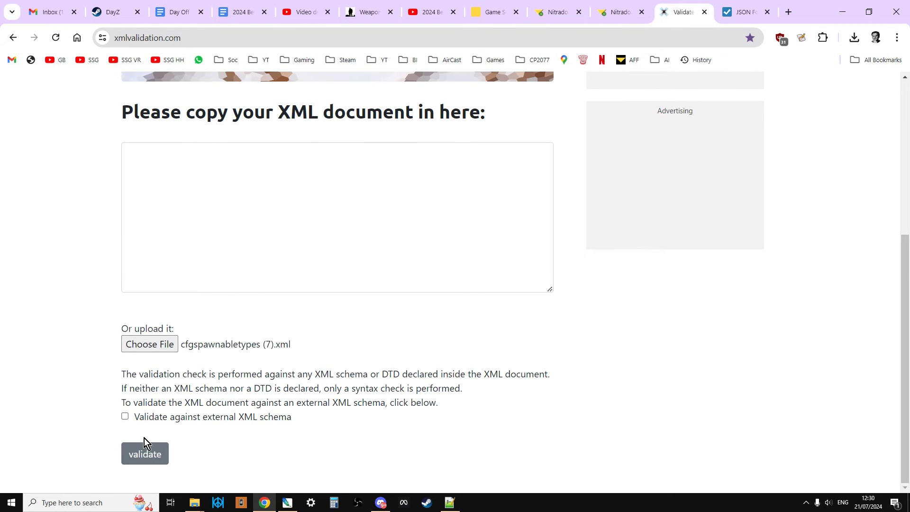
click(161, 453)
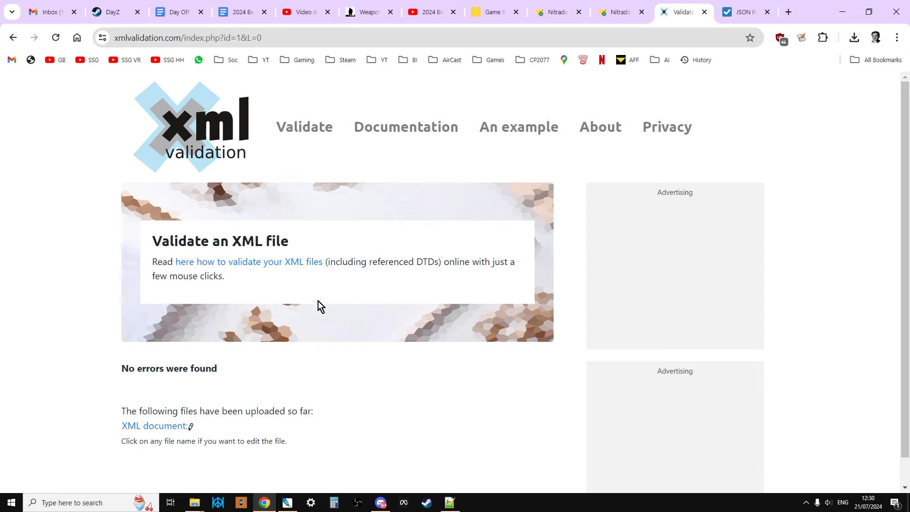
click(613, 3)
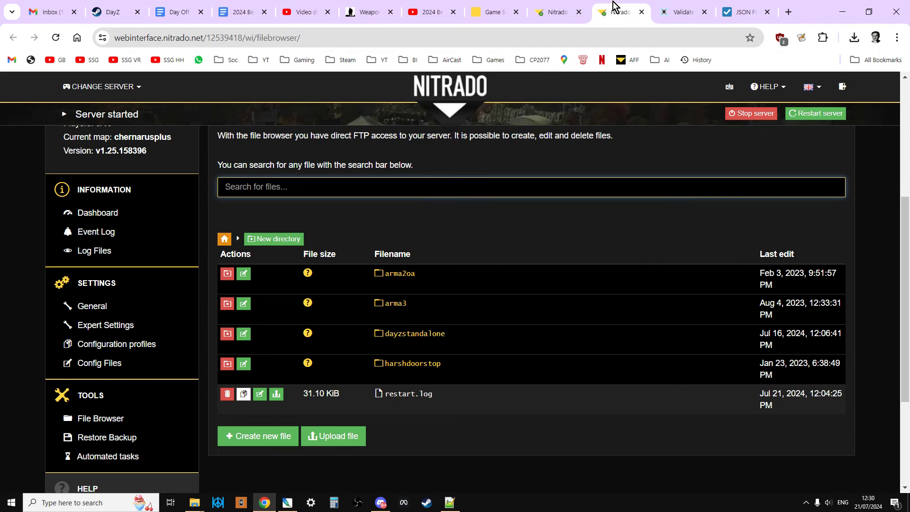
click(689, 10)
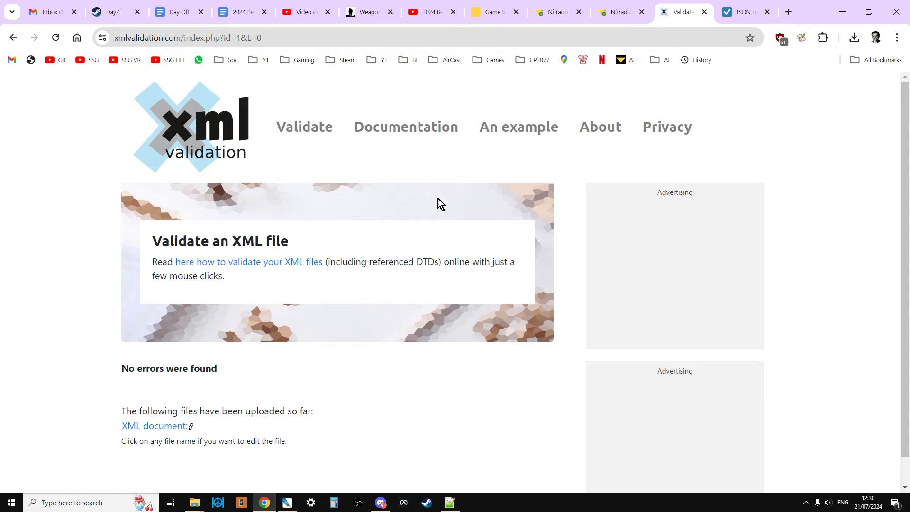
Rename cfgspawnabletypes (7) to cfgspawnabletypes in the guns with stuff folder
click(195, 506)
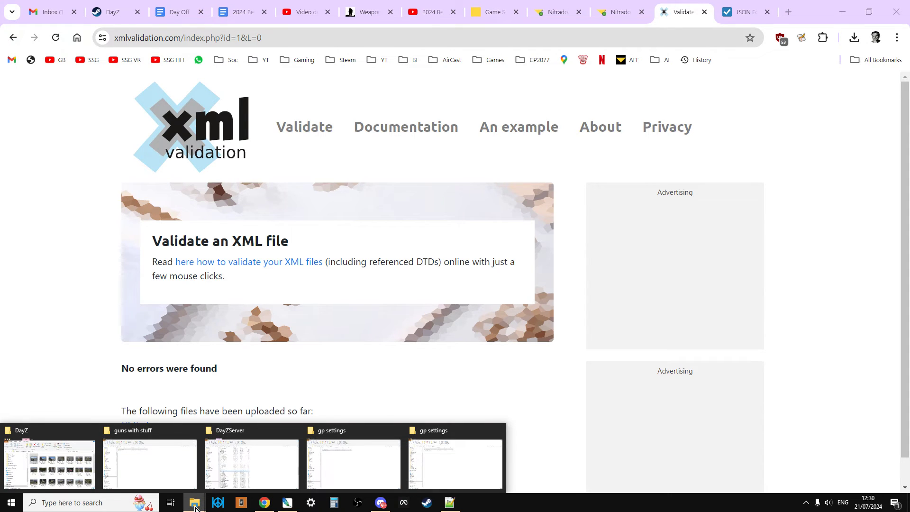
click(147, 452)
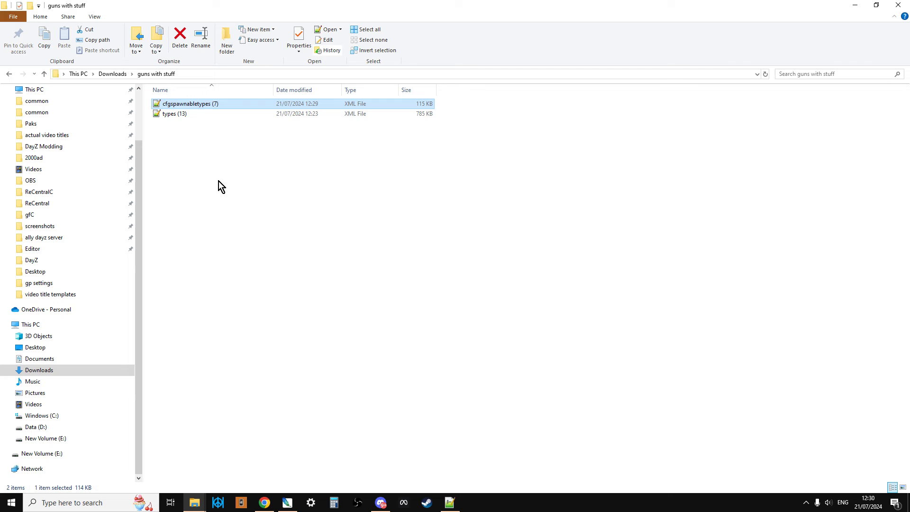
click(203, 104)
click(219, 104)
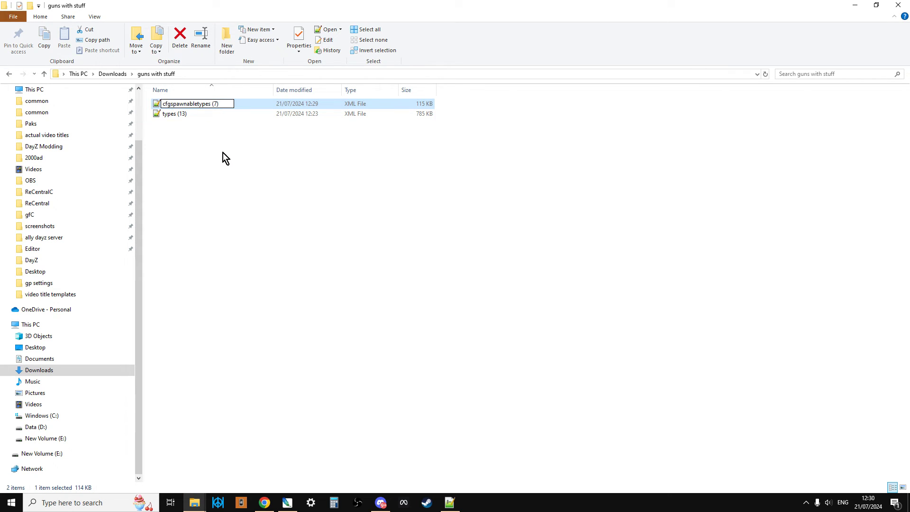
key(BackSpace)
key(BackSpace)
key(BackSpace)
key(BackSpace)
key(Return)
Rename types (13) to types
click(181, 115)
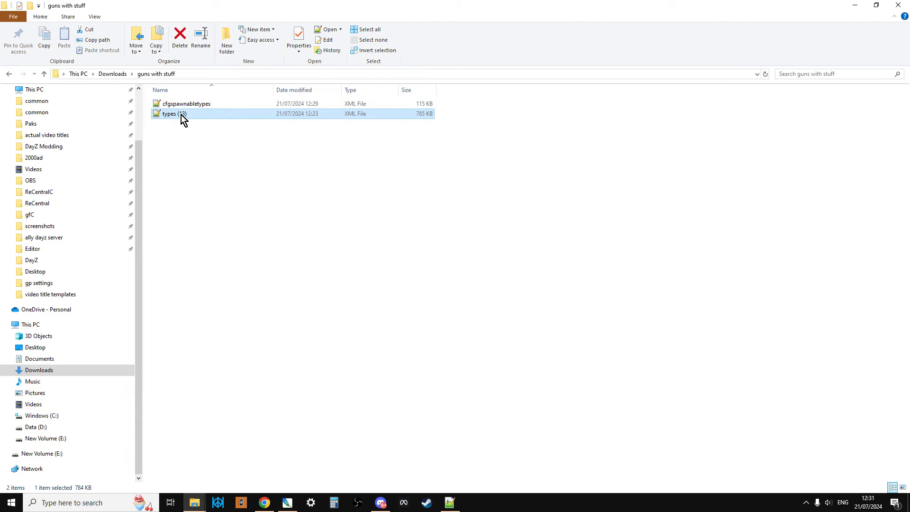
click(181, 115)
click(187, 114)
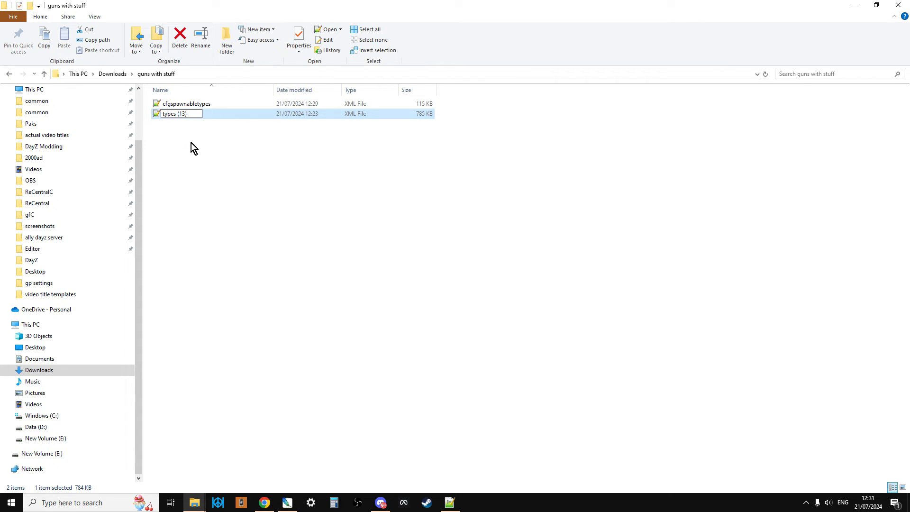
key(BackSpace)
key(BackSpace)
key(Return)
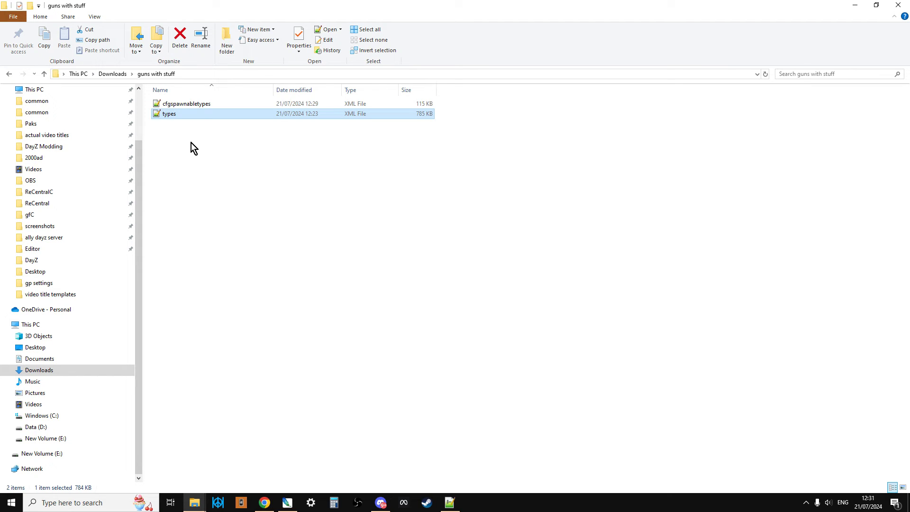
Upload the edited types file into the Nitrado server's db folder
click(269, 499)
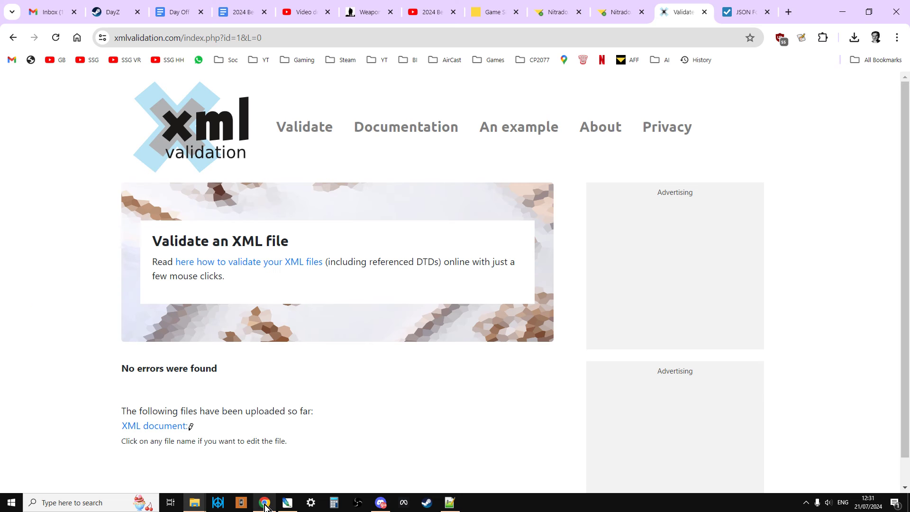
click(626, 14)
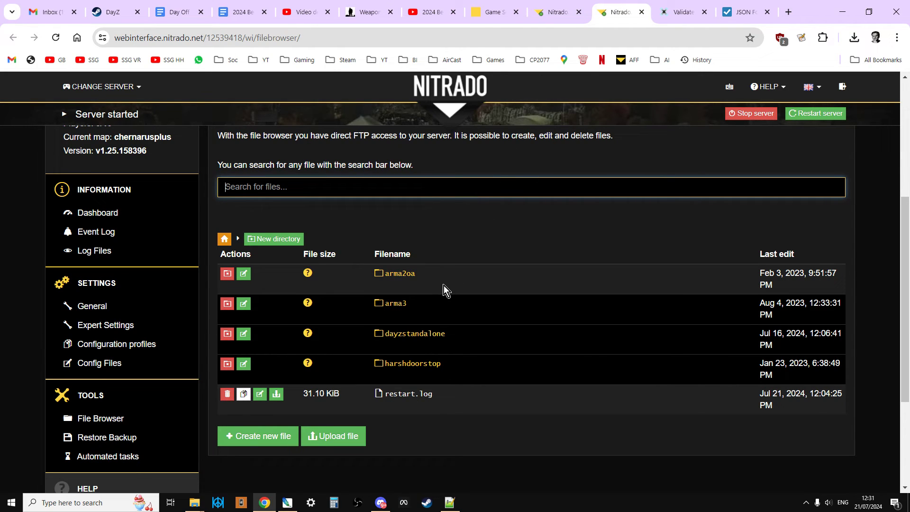
click(551, 14)
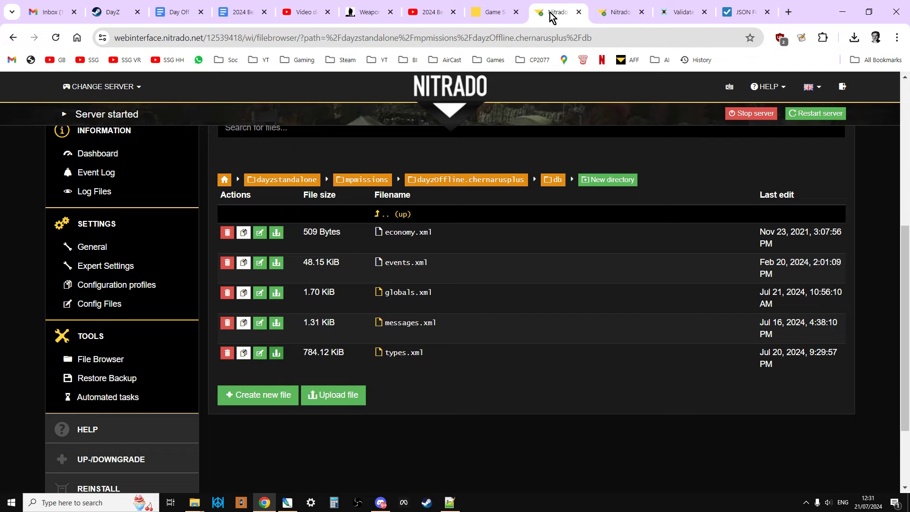
click(344, 398)
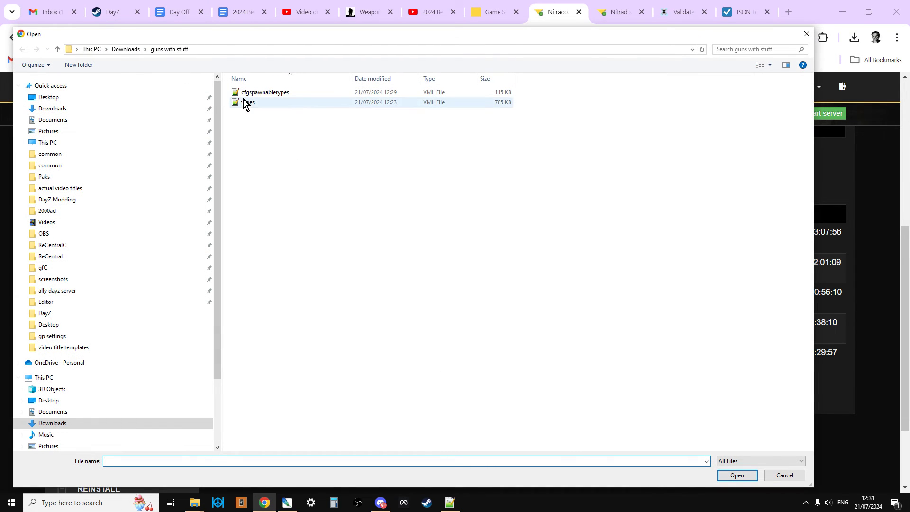
click(247, 103)
click(731, 476)
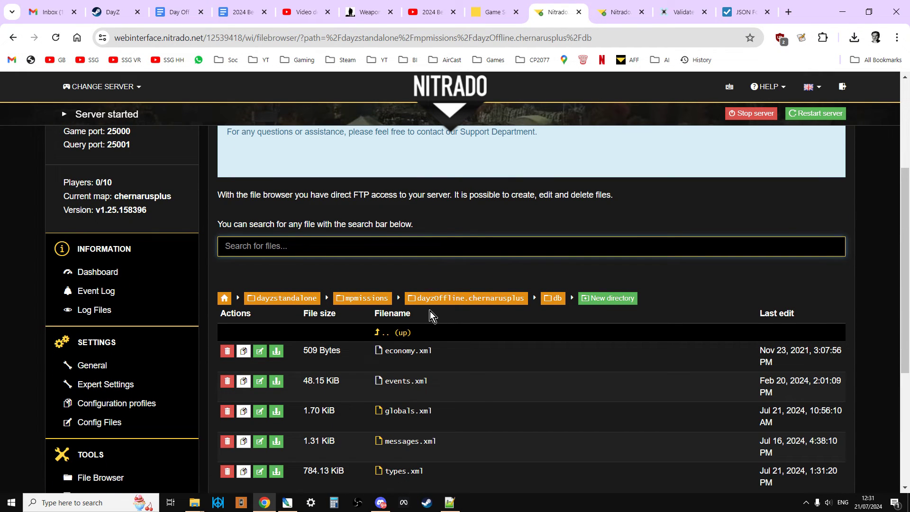
Upload cfgspawnabletypes into the dayzOffline.chernarusplus mission folder
click(434, 302)
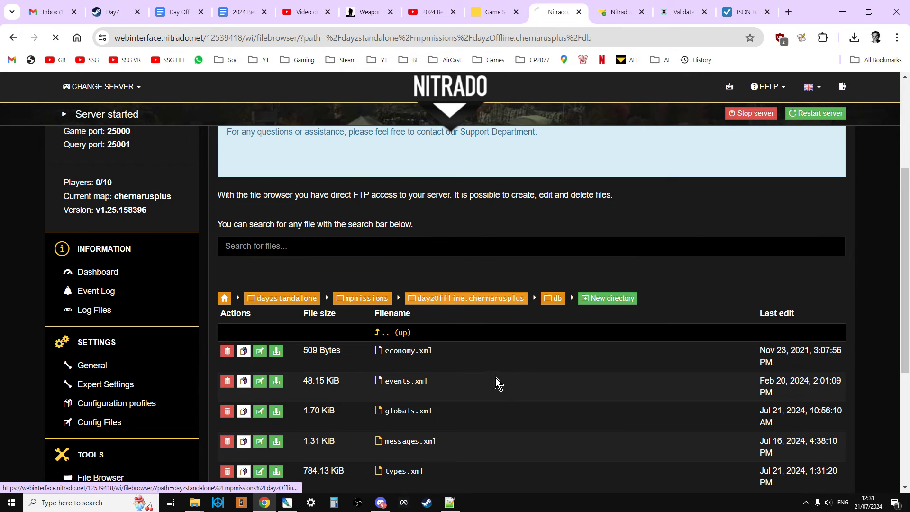
scroll(483, 380, down, 12)
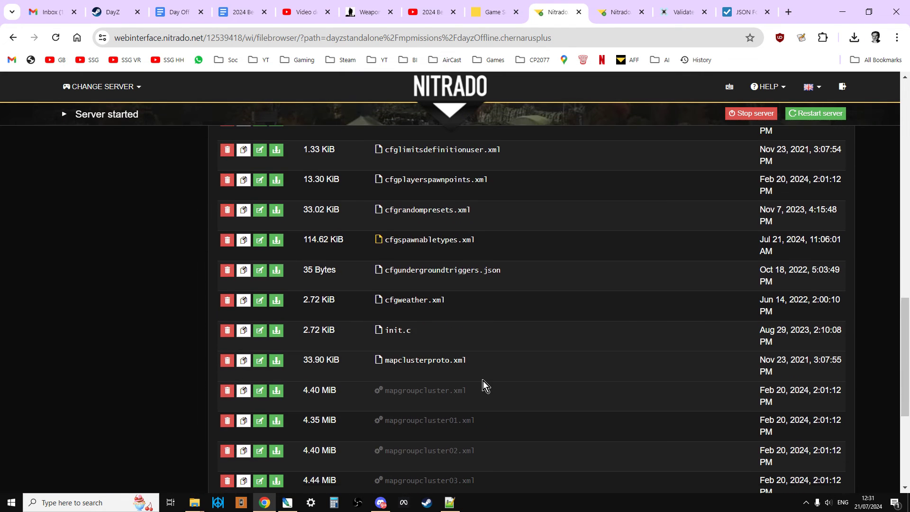
click(325, 406)
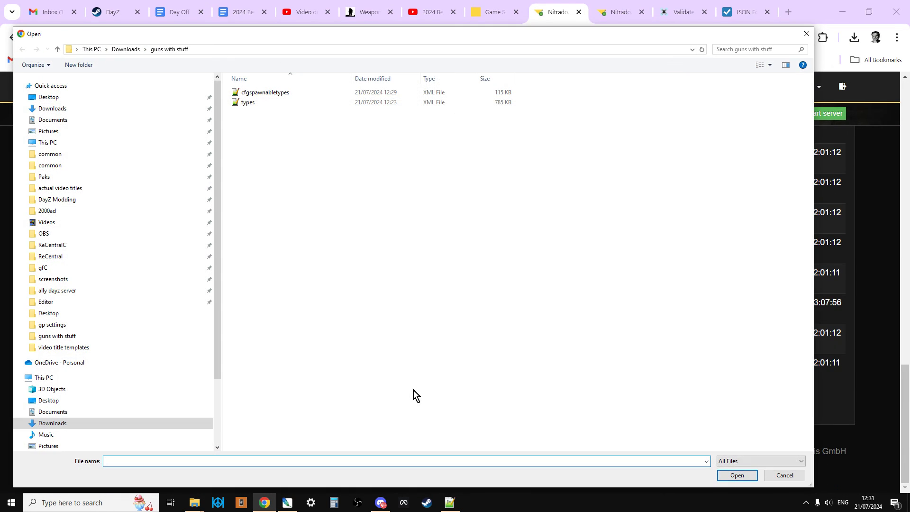
click(256, 93)
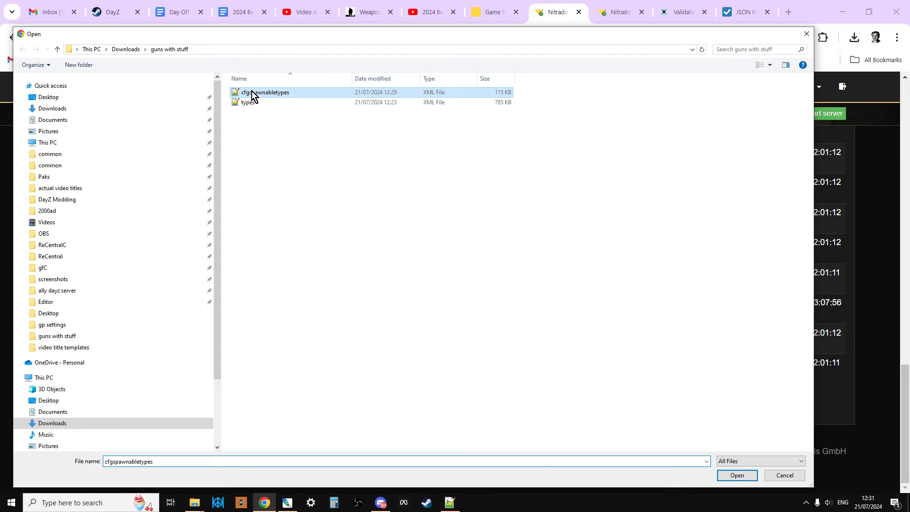
click(736, 475)
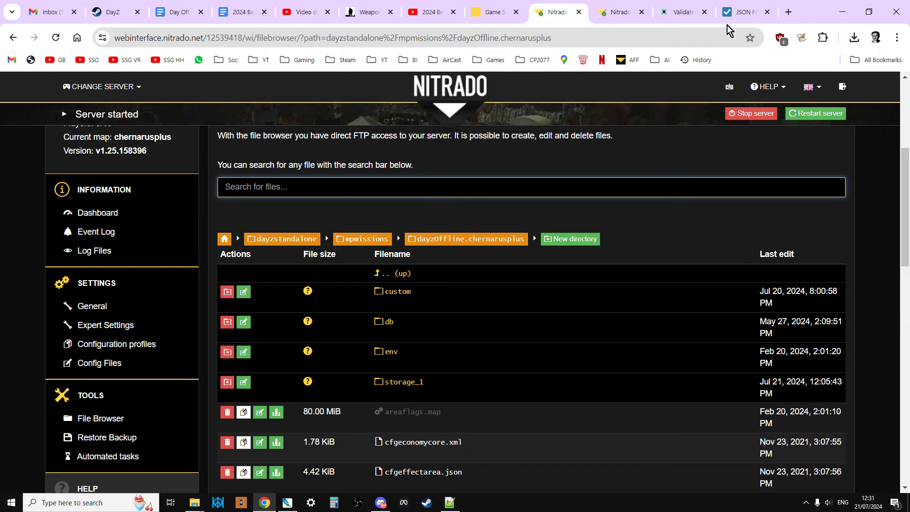
Open the GitHub repositories bookmark in a new tab and show the profile's four pinned DayZ 1.25 repositories
click(788, 13)
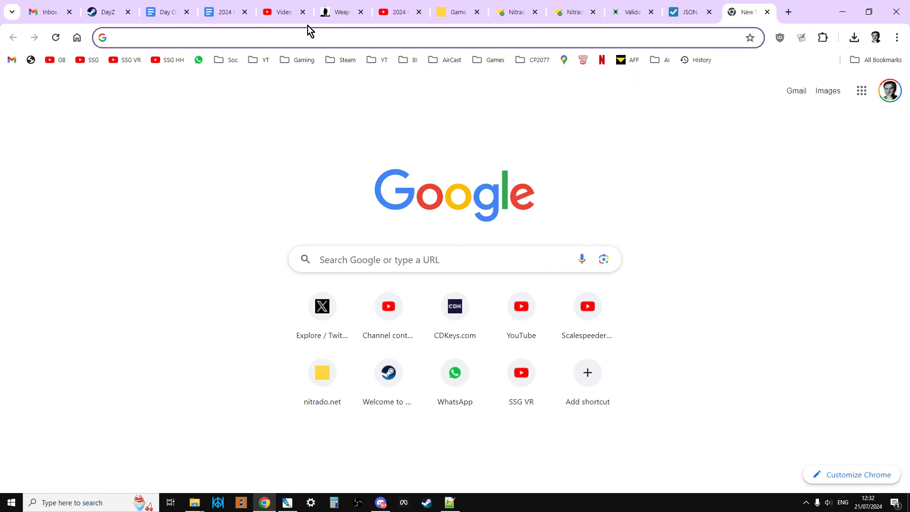
click(252, 61)
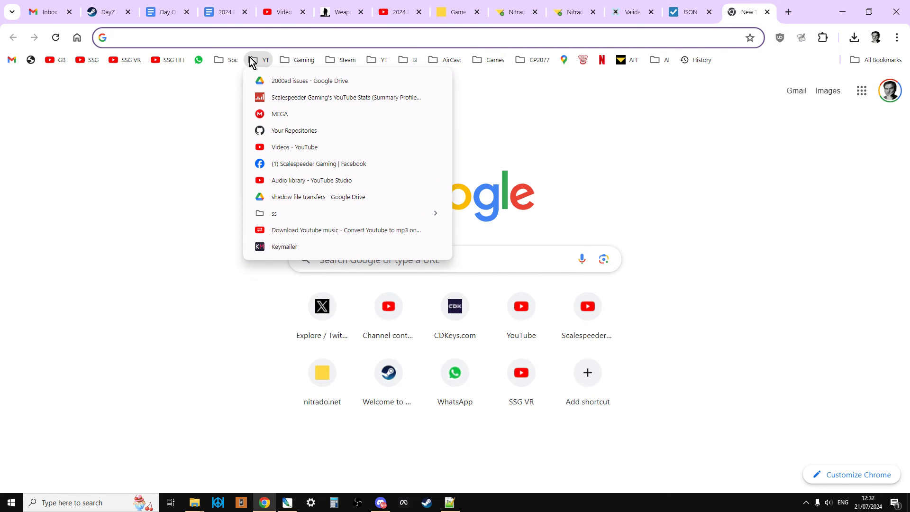
click(281, 130)
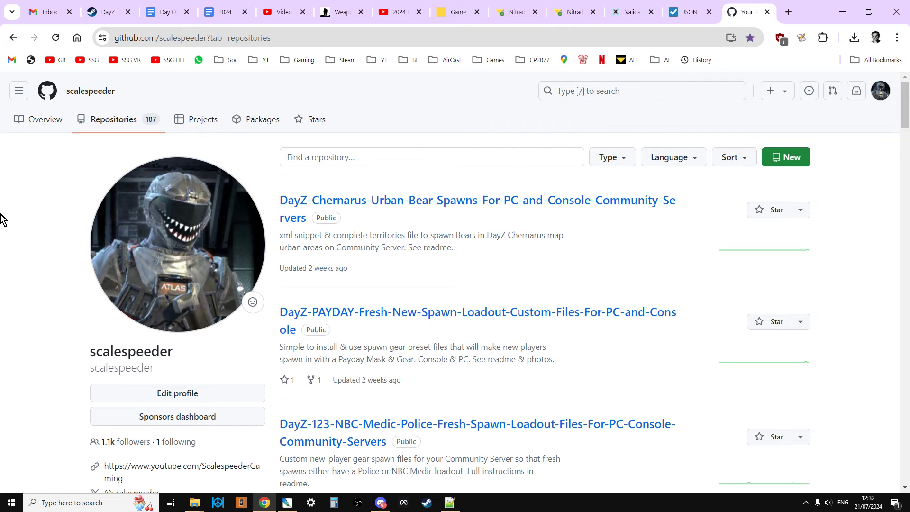
scroll(6, 219, down, 1)
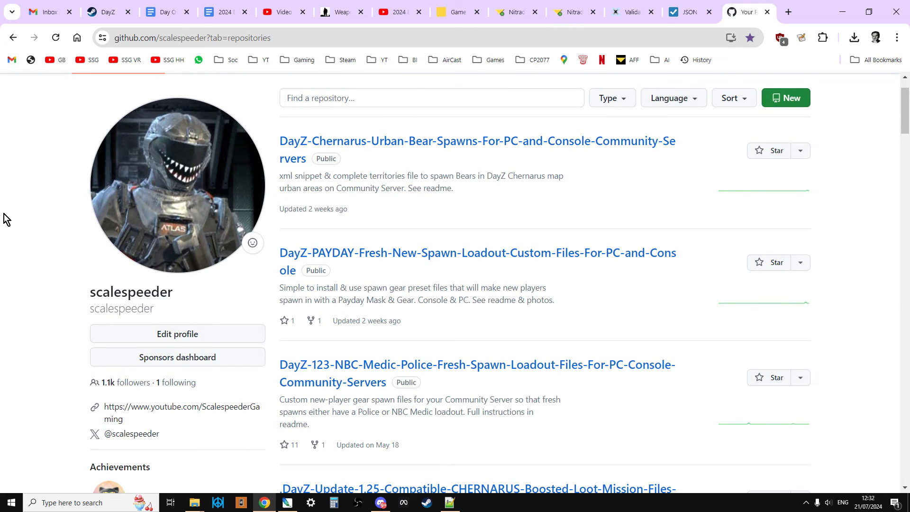
scroll(5, 219, up, 1)
click(54, 123)
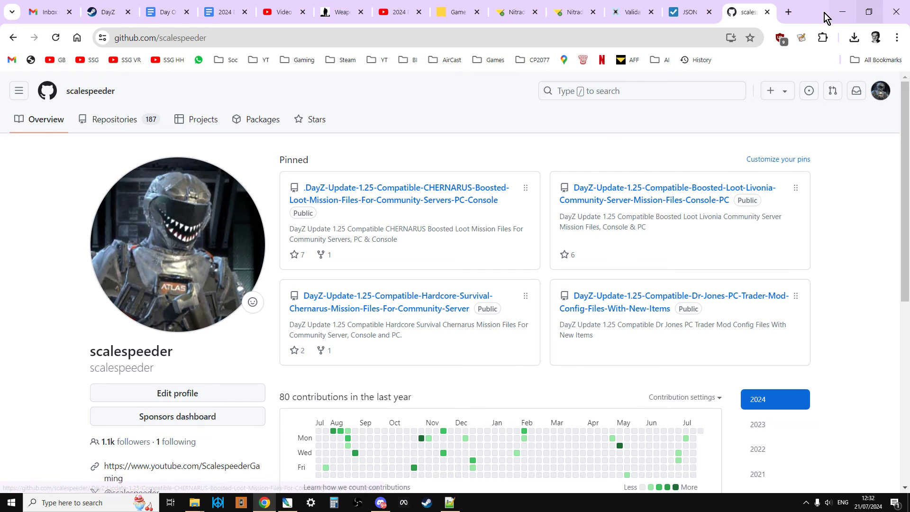
In a new tab, go to the SSG YouTube channel and scroll down to its Modding DayZ playlists
click(789, 11)
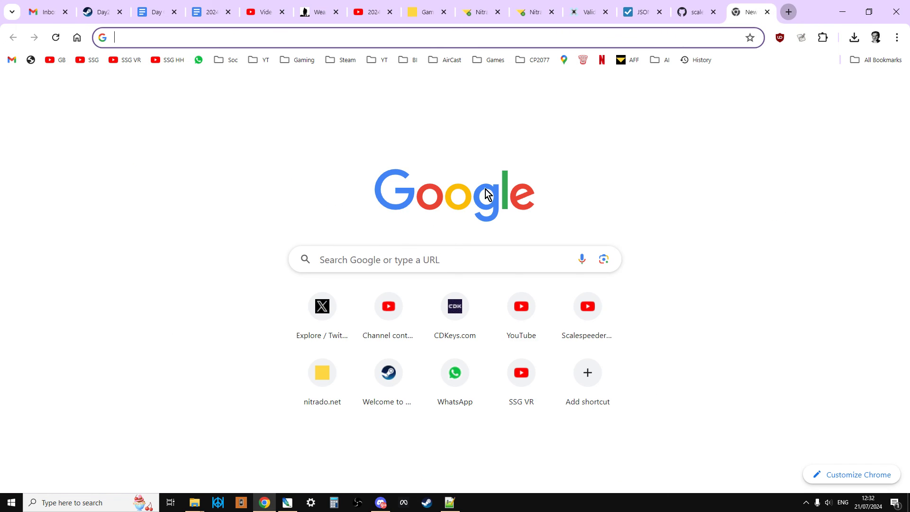
click(90, 60)
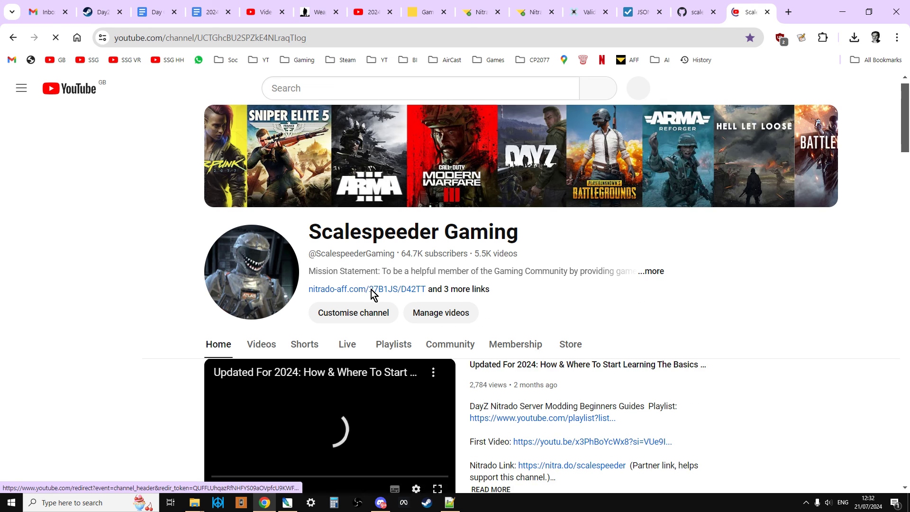
scroll(371, 290, down, 4)
scroll(224, 319, down, 1)
scroll(224, 319, down, 10)
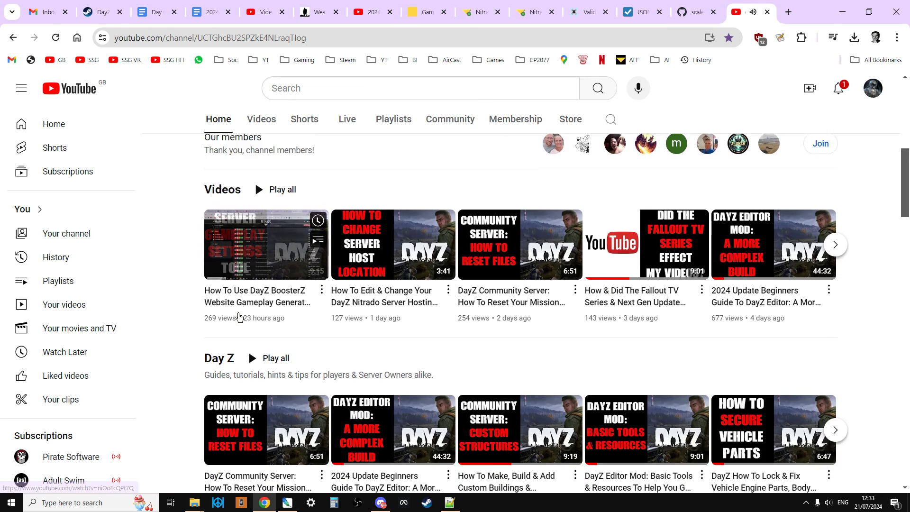
scroll(256, 298, down, 7)
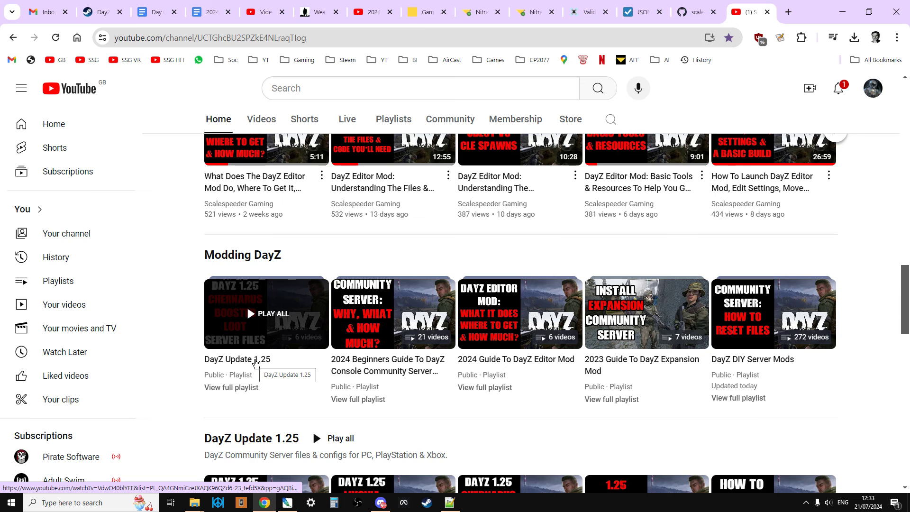
Open the pinned CHERNARUS boosted loot repository from the GitHub profile and scroll through its README
click(691, 15)
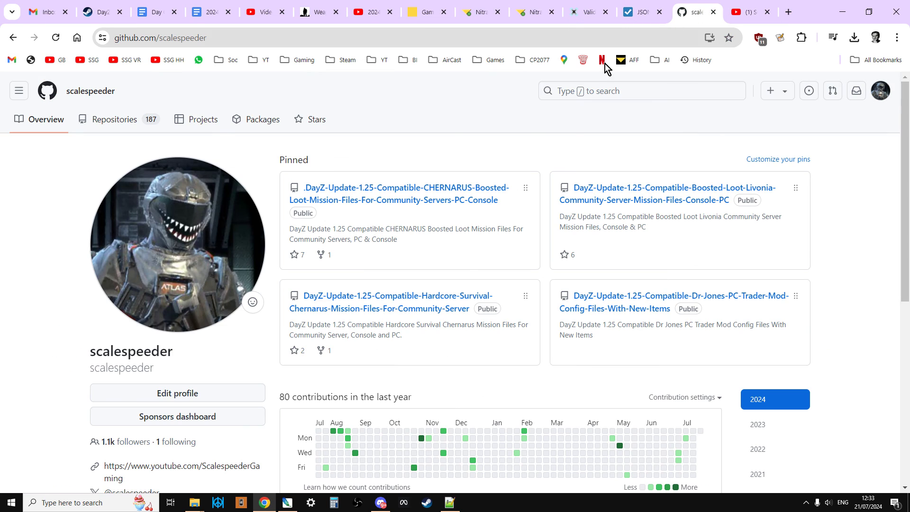
click(381, 202)
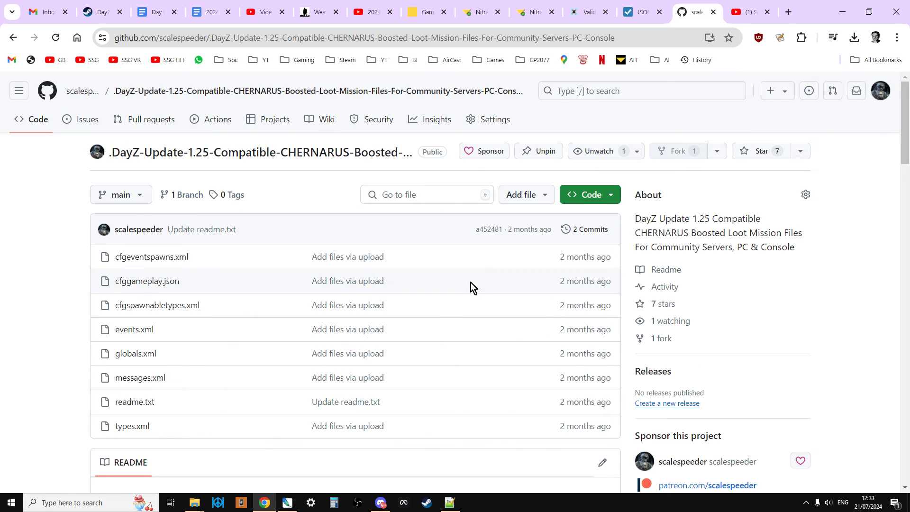
scroll(440, 288, down, 1)
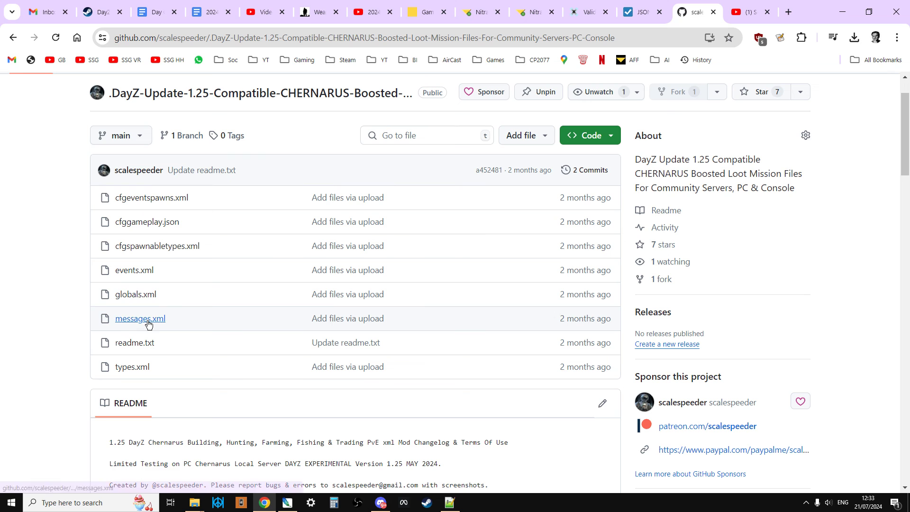
scroll(33, 312, down, 1)
scroll(33, 312, down, 2)
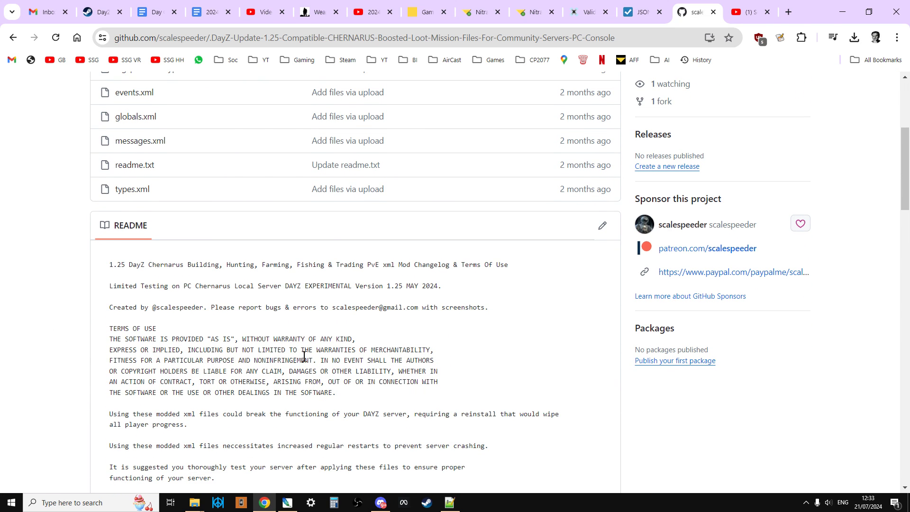
scroll(313, 354, down, 2)
scroll(316, 345, down, 2)
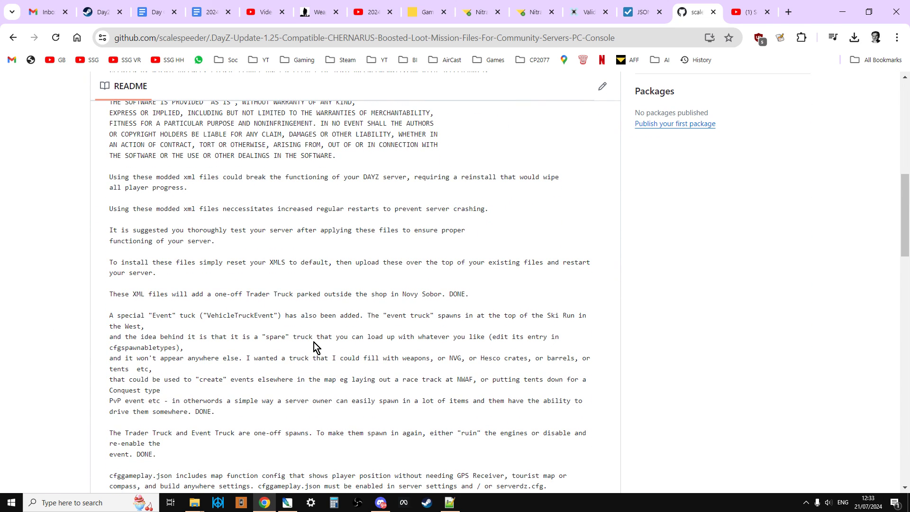
scroll(263, 237, down, 1)
scroll(261, 264, down, 1)
scroll(248, 325, up, 15)
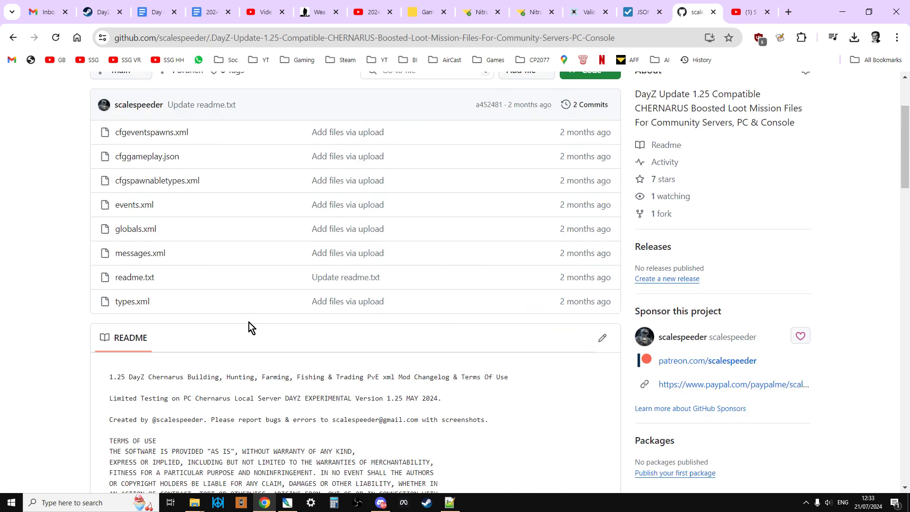
Check the repository's clone and download options, then return to the 2024 beginners guide playlist
click(612, 194)
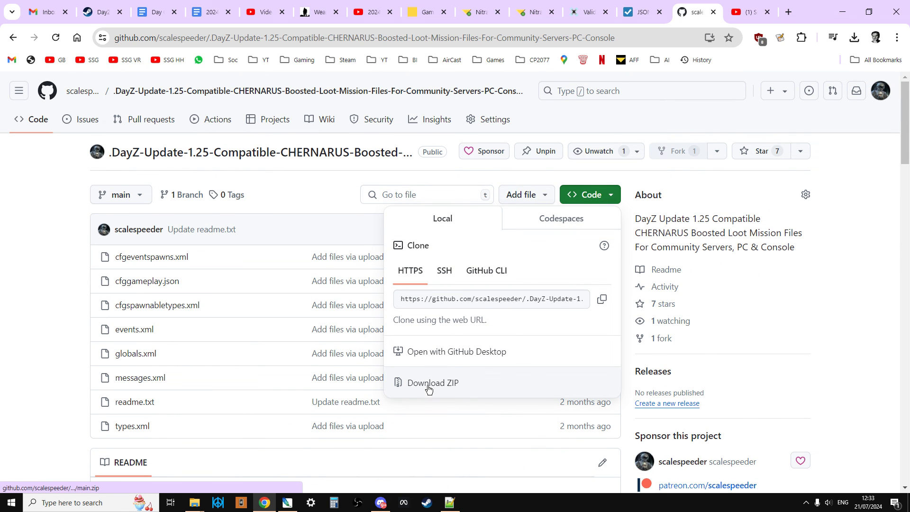
click(2, 350)
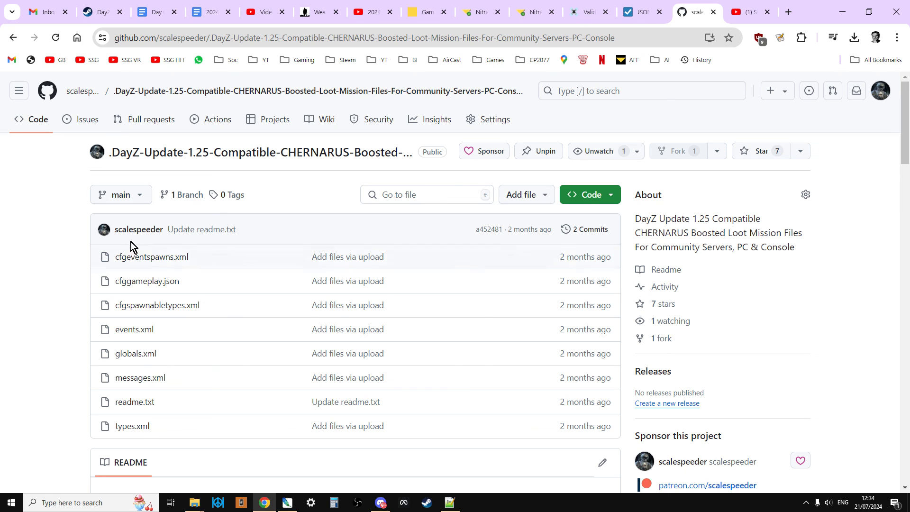
click(372, 13)
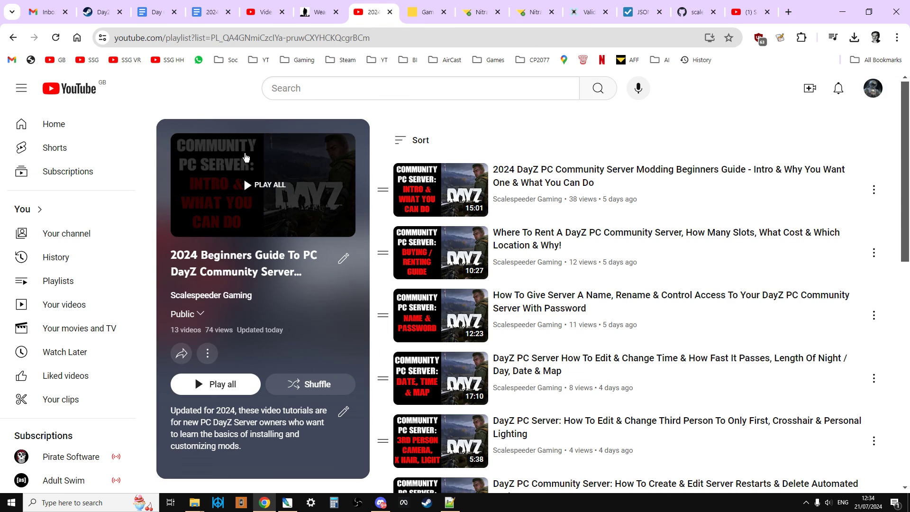